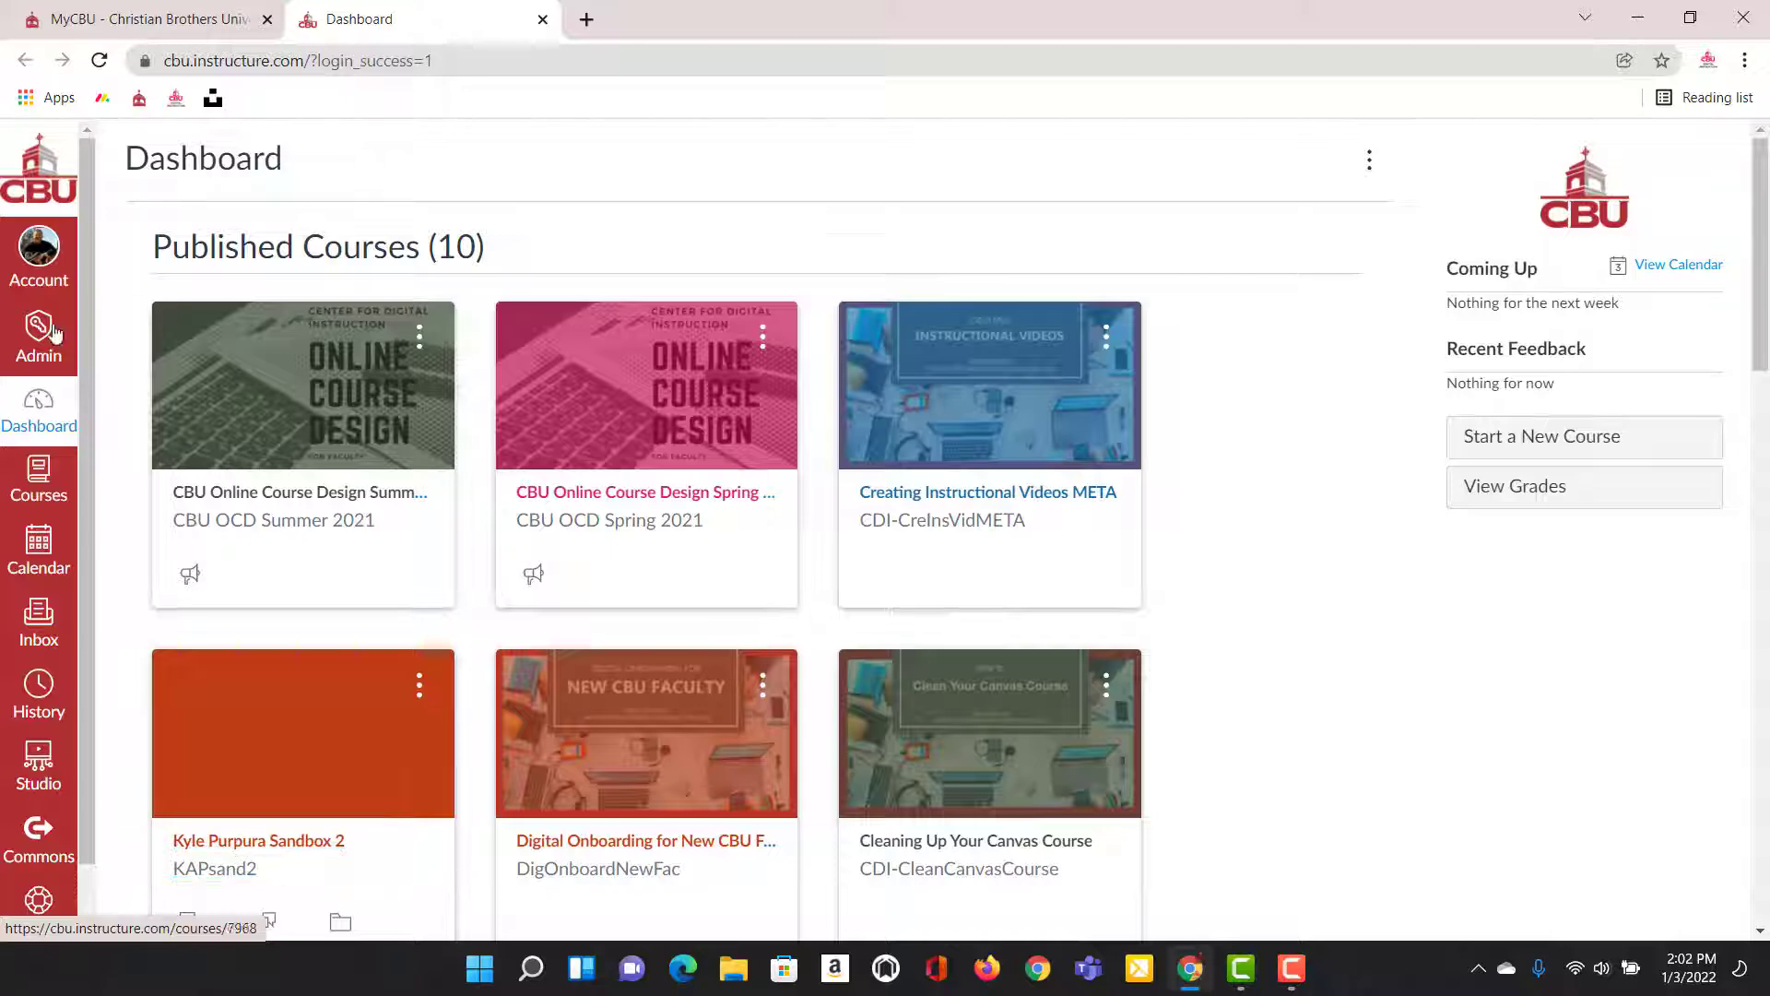
Go to the KAPsand2 sandbox course, look over its home page, and open that page for editing.
{"action": "left_click", "coordinate": [290, 852]}
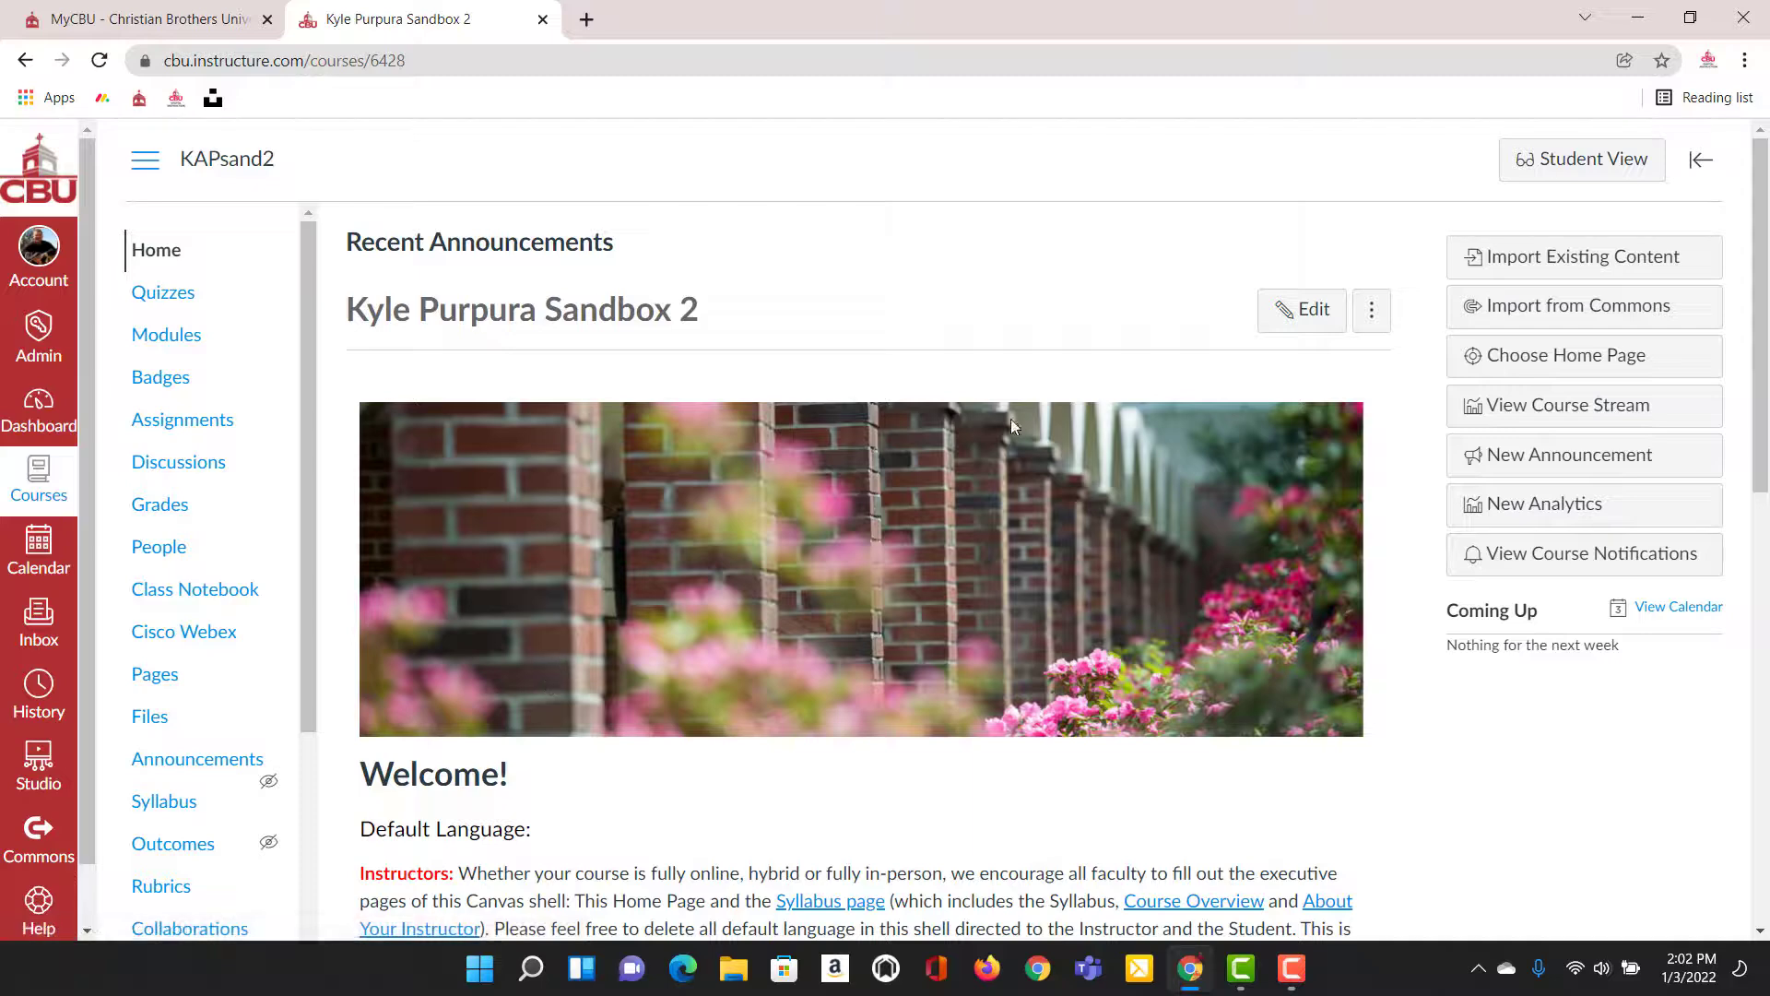
{"action": "scroll", "coordinate": [1010, 419], "scroll_direction": "down", "scroll_amount": 5}
{"action": "scroll", "coordinate": [1081, 612], "scroll_direction": "up", "scroll_amount": 4}
{"action": "scroll", "coordinate": [1081, 612], "scroll_direction": "up", "scroll_amount": 1}
{"action": "left_click", "coordinate": [1298, 311]}
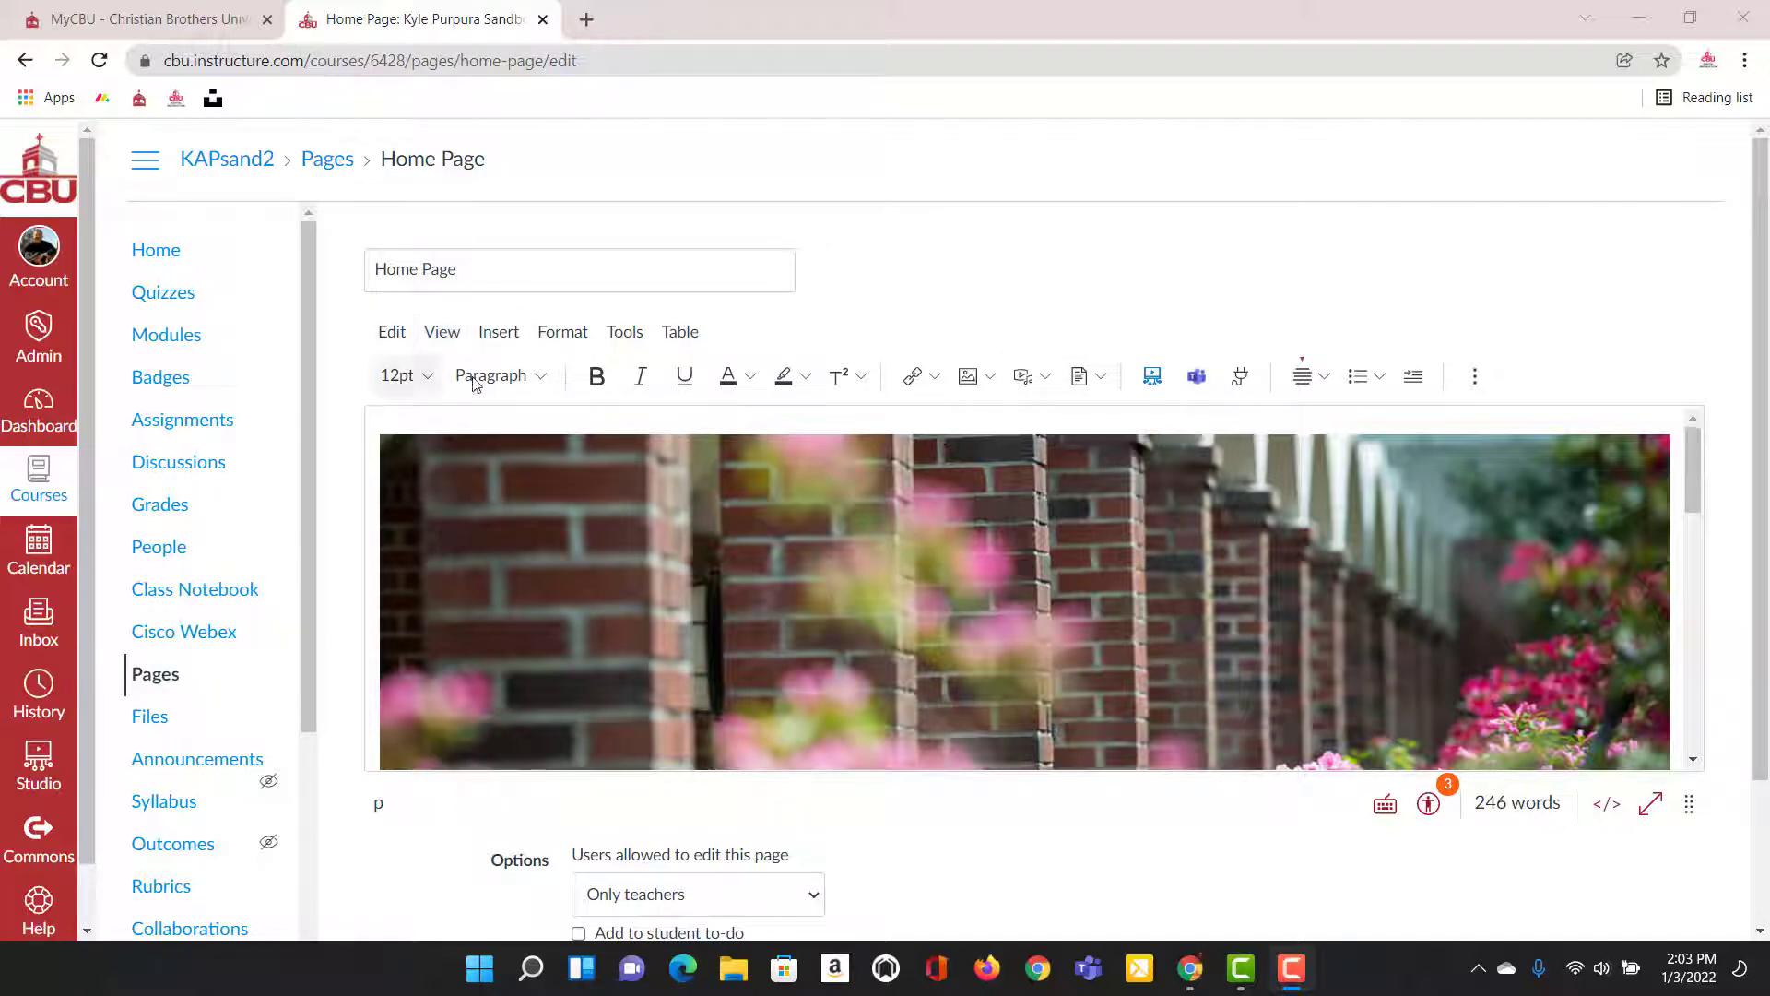
Examine the home page's content and page options, view its raw HTML code, and return to the visual editor.
{"action": "scroll", "coordinate": [665, 431], "scroll_direction": "down", "scroll_amount": 10}
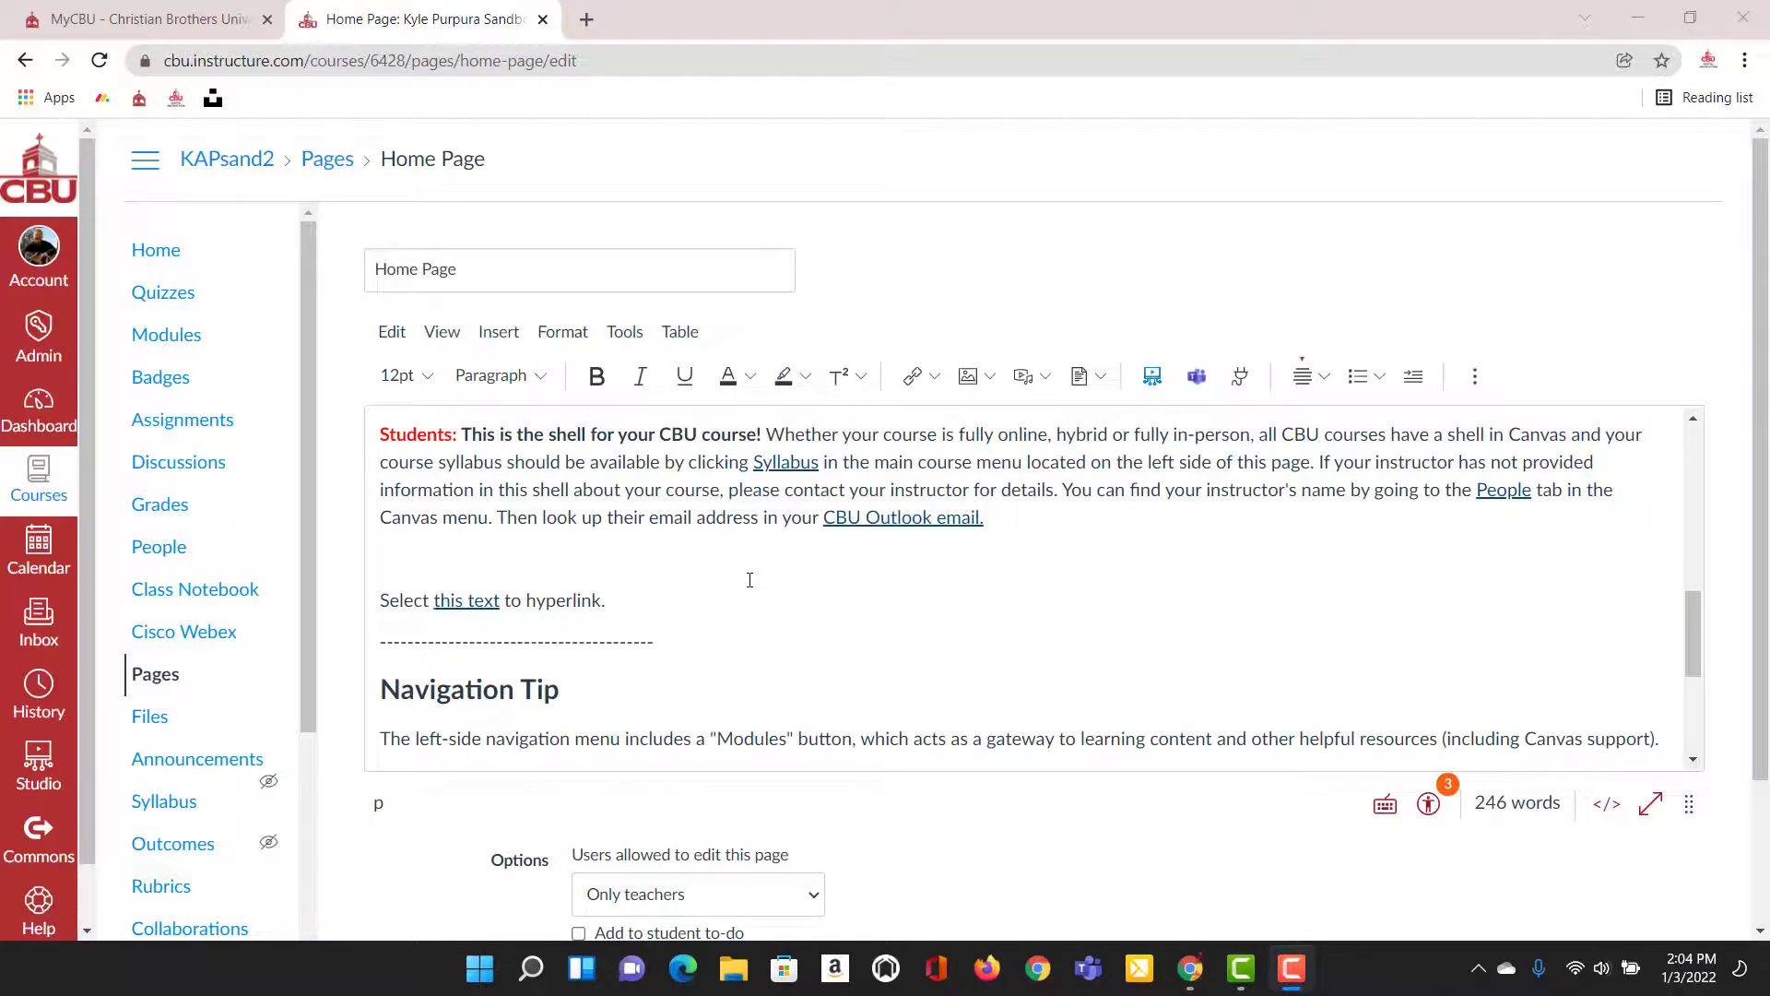
{"action": "scroll", "coordinate": [750, 579], "scroll_direction": "up", "scroll_amount": 10}
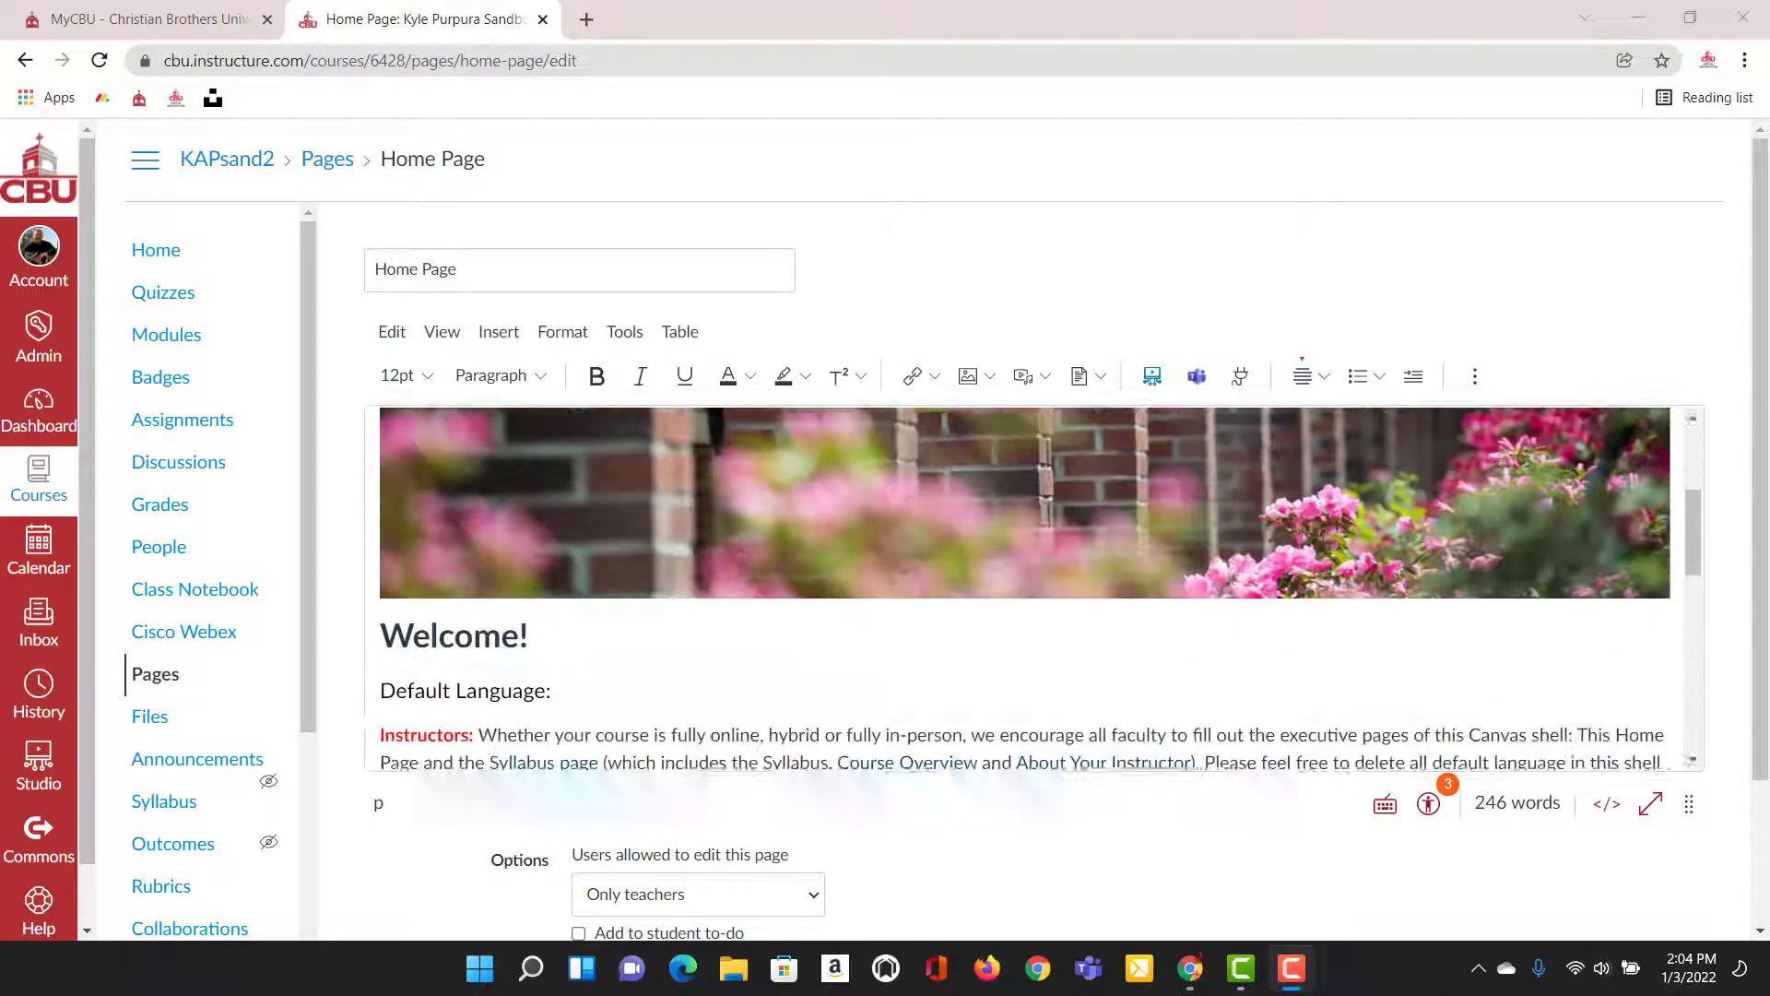
{"action": "scroll", "coordinate": [899, 706], "scroll_direction": "down", "scroll_amount": 2}
{"action": "scroll", "coordinate": [899, 706], "scroll_direction": "up", "scroll_amount": 1}
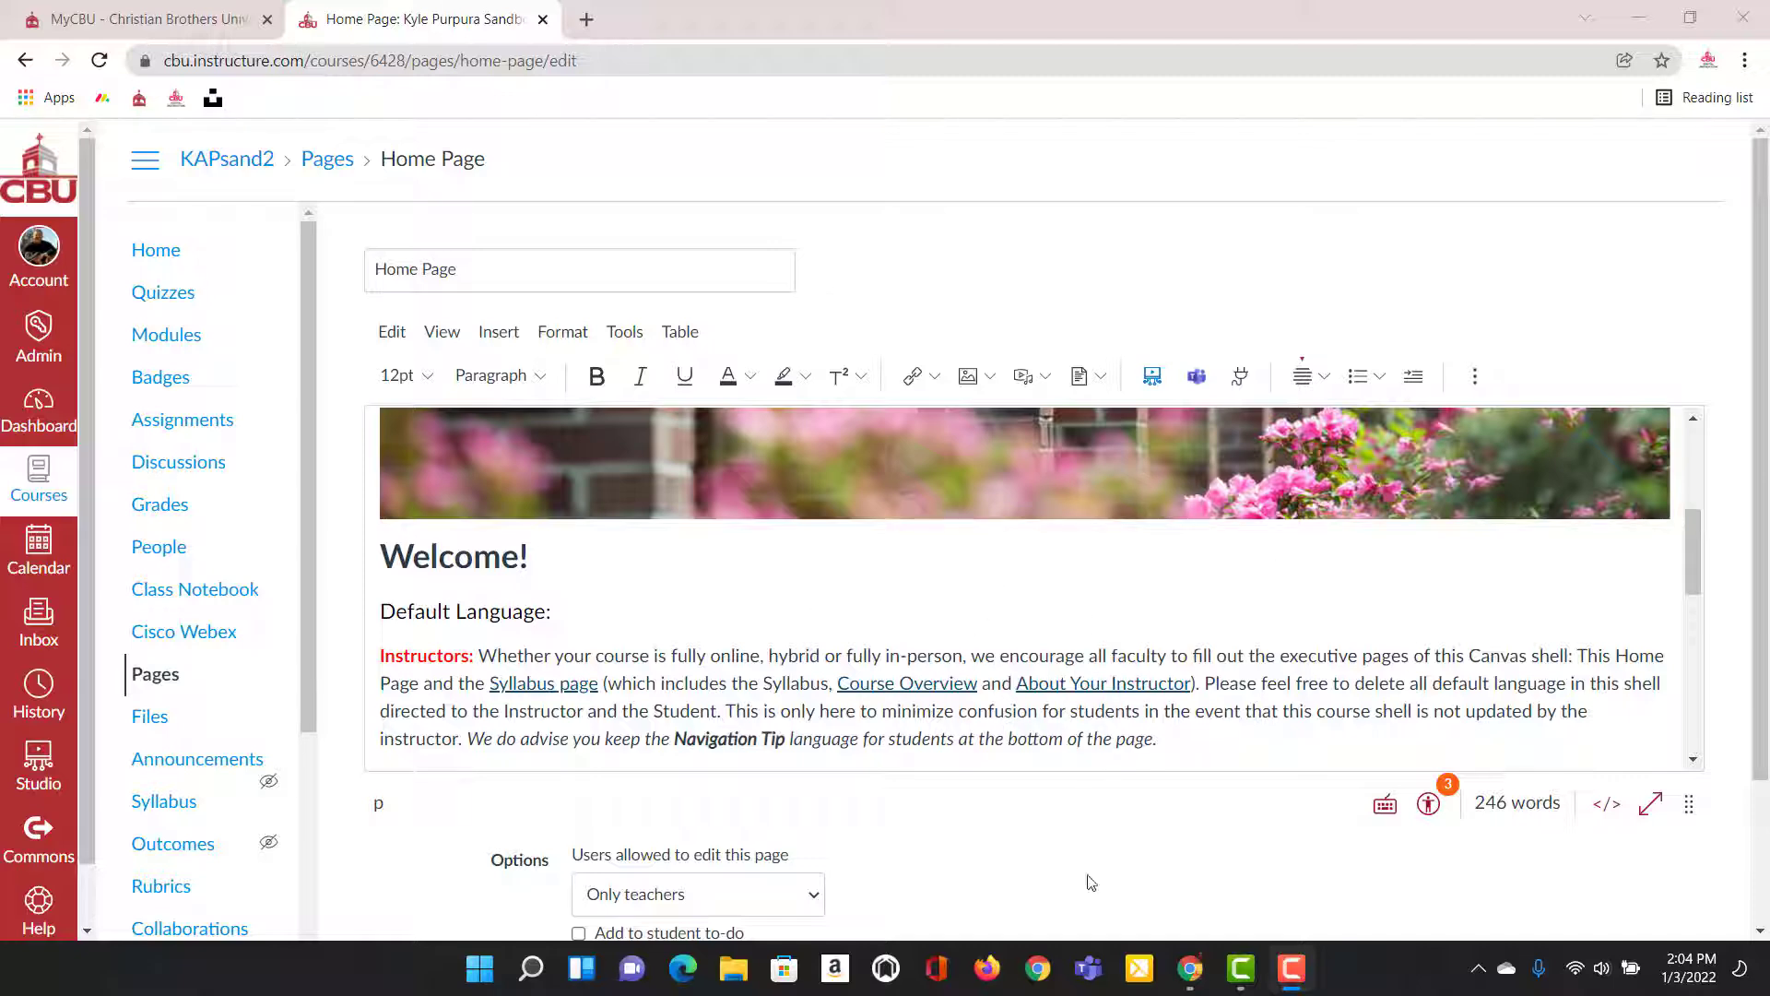
{"action": "scroll", "coordinate": [1060, 826], "scroll_direction": "down", "scroll_amount": 2}
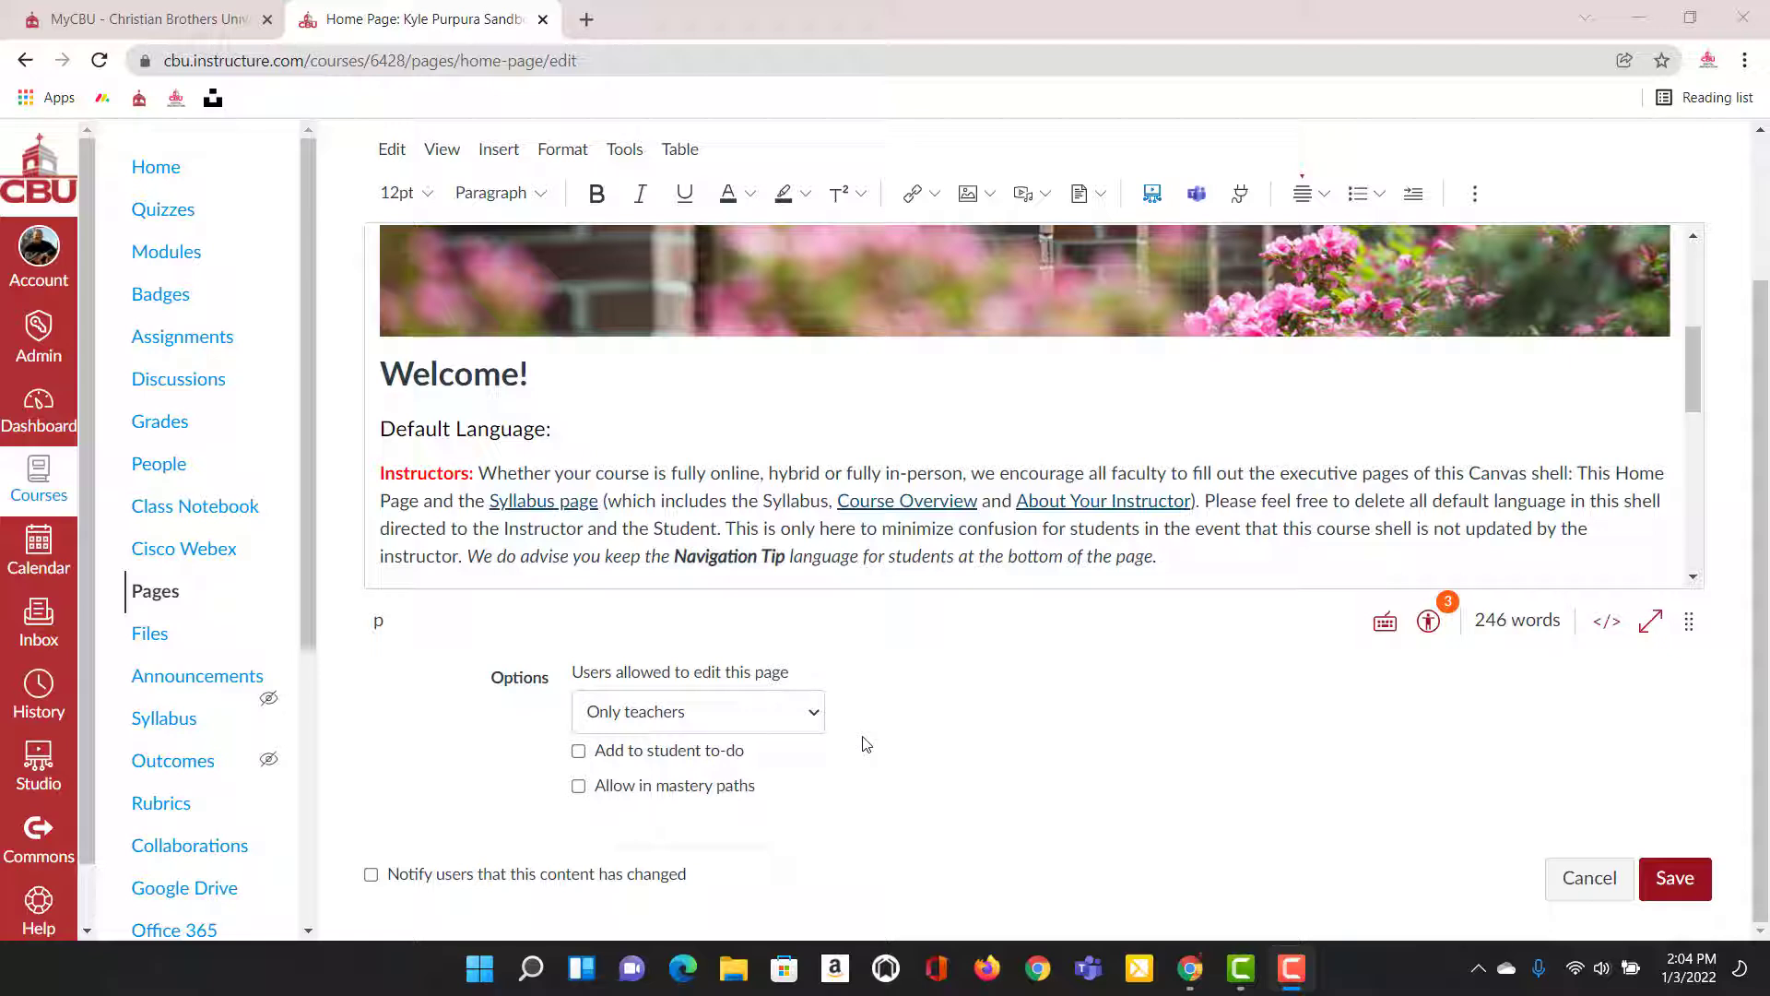
{"action": "scroll", "coordinate": [1045, 795], "scroll_direction": "up", "scroll_amount": 2}
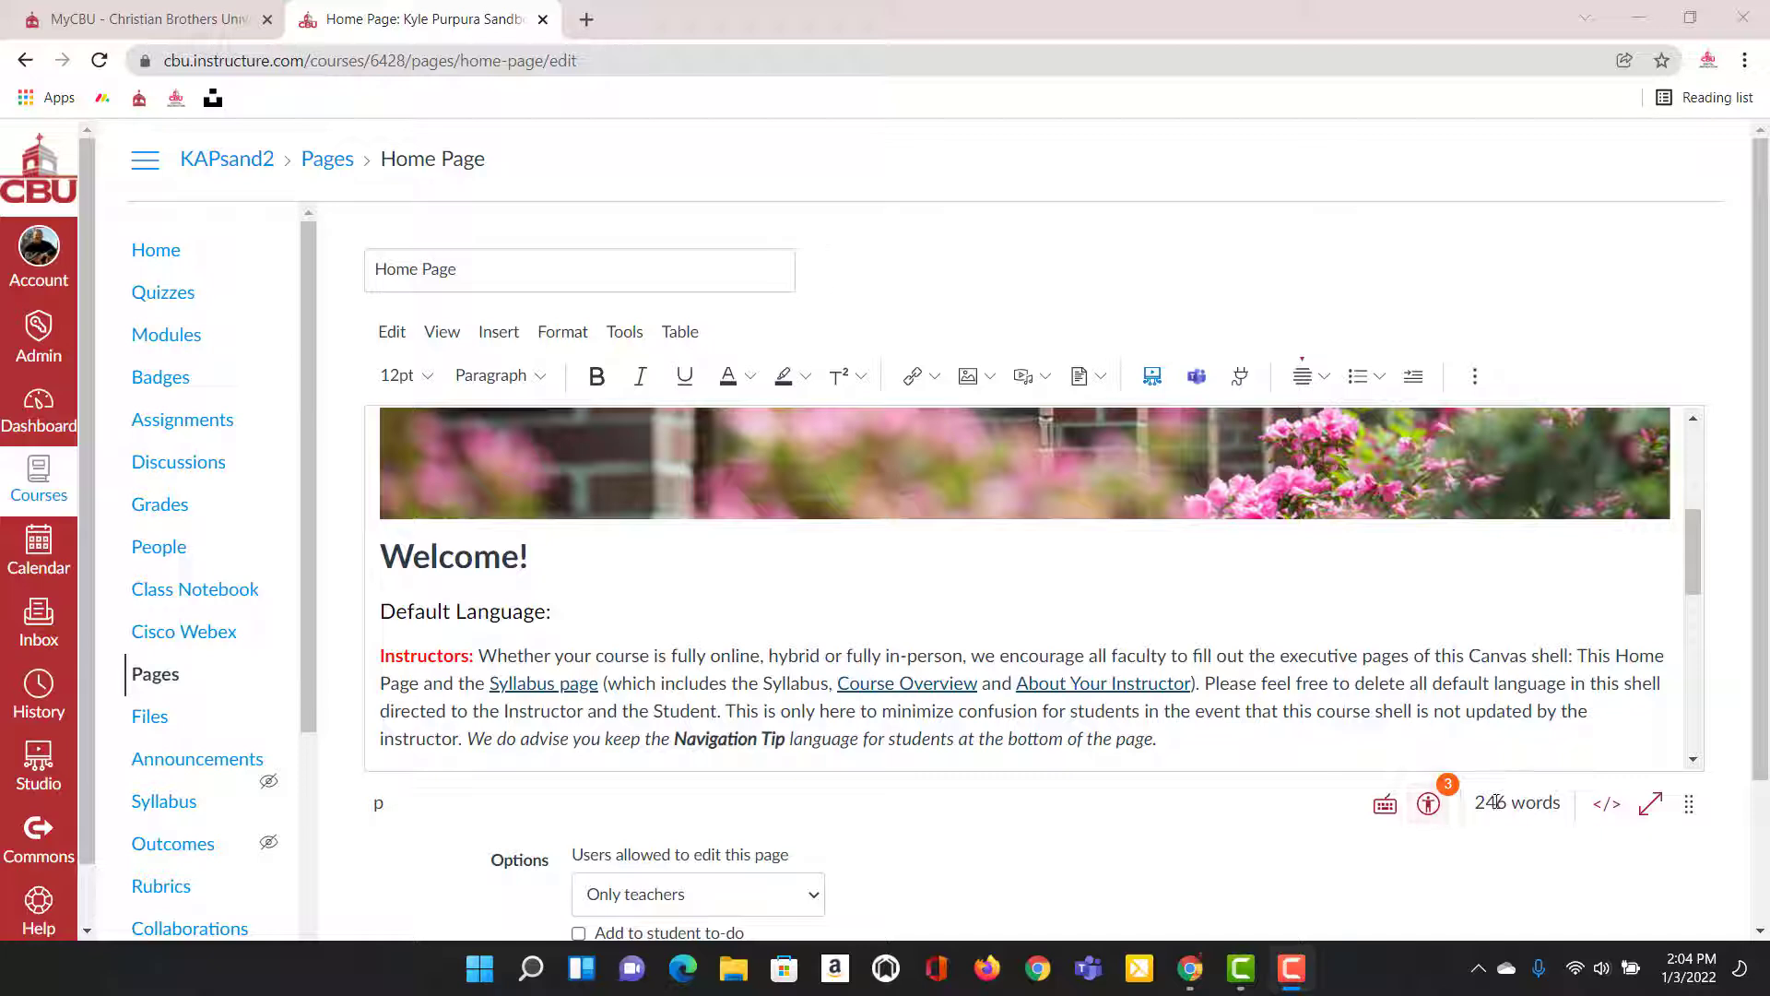
{"action": "left_click", "coordinate": [1604, 809]}
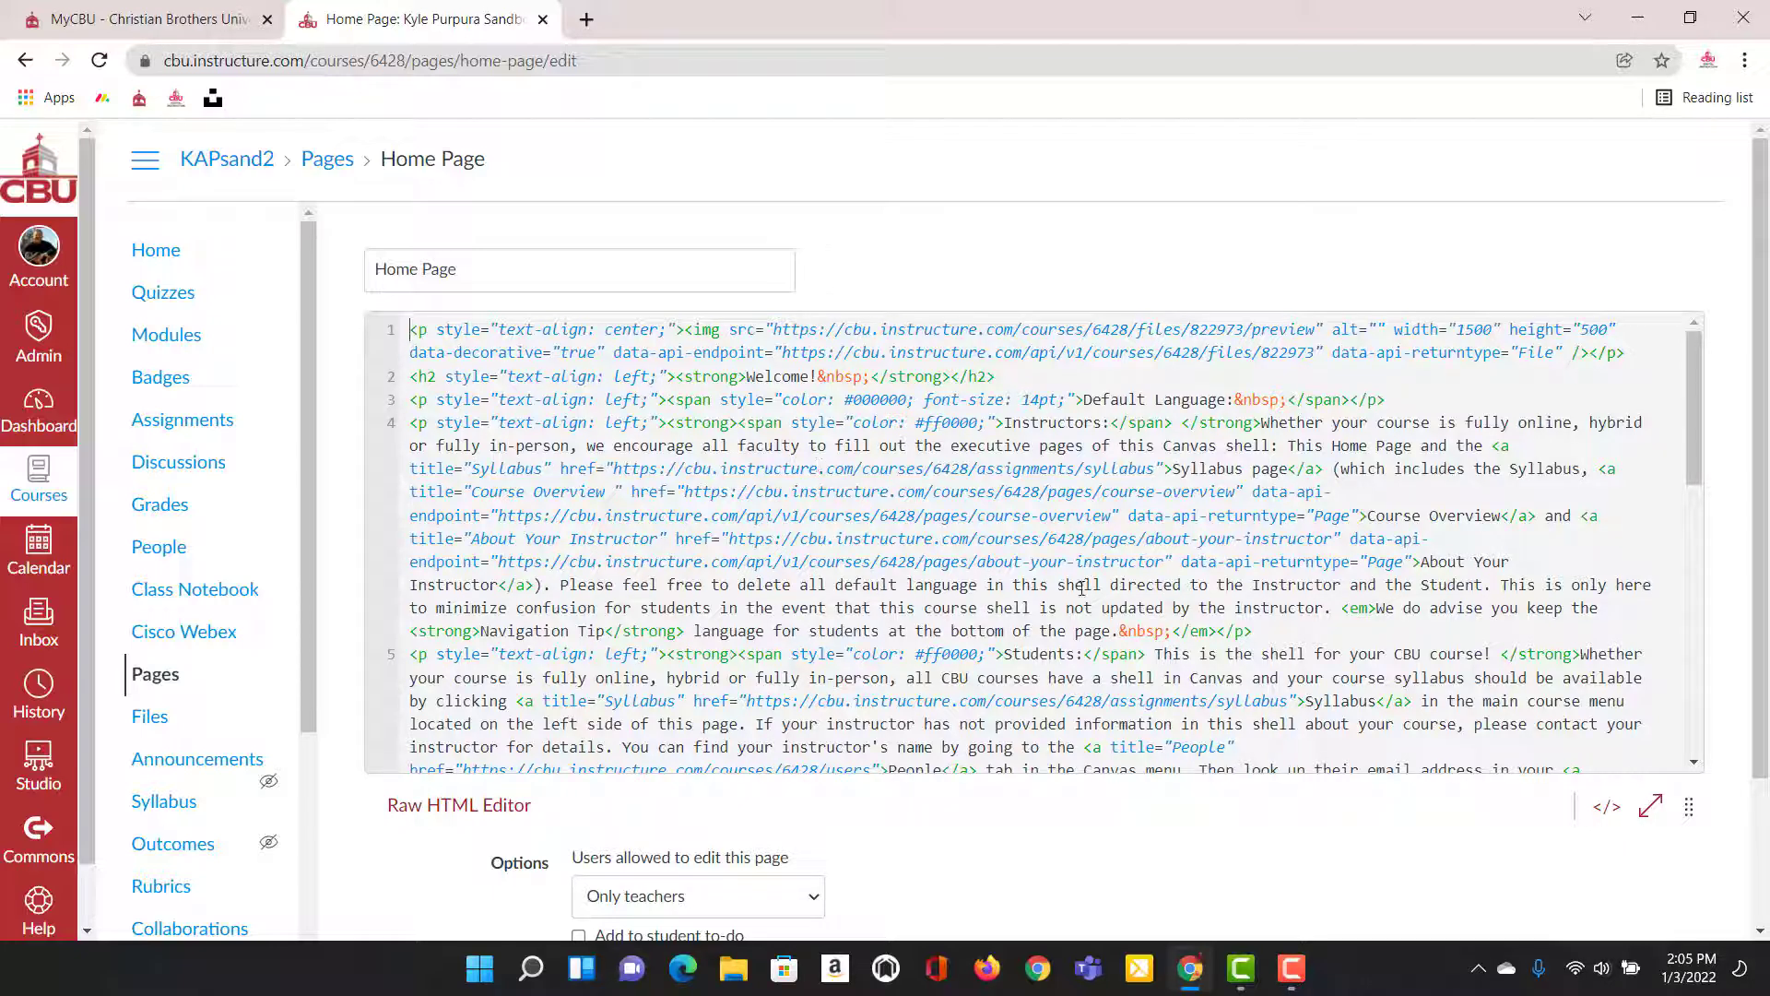
{"action": "left_click", "coordinate": [1606, 806]}
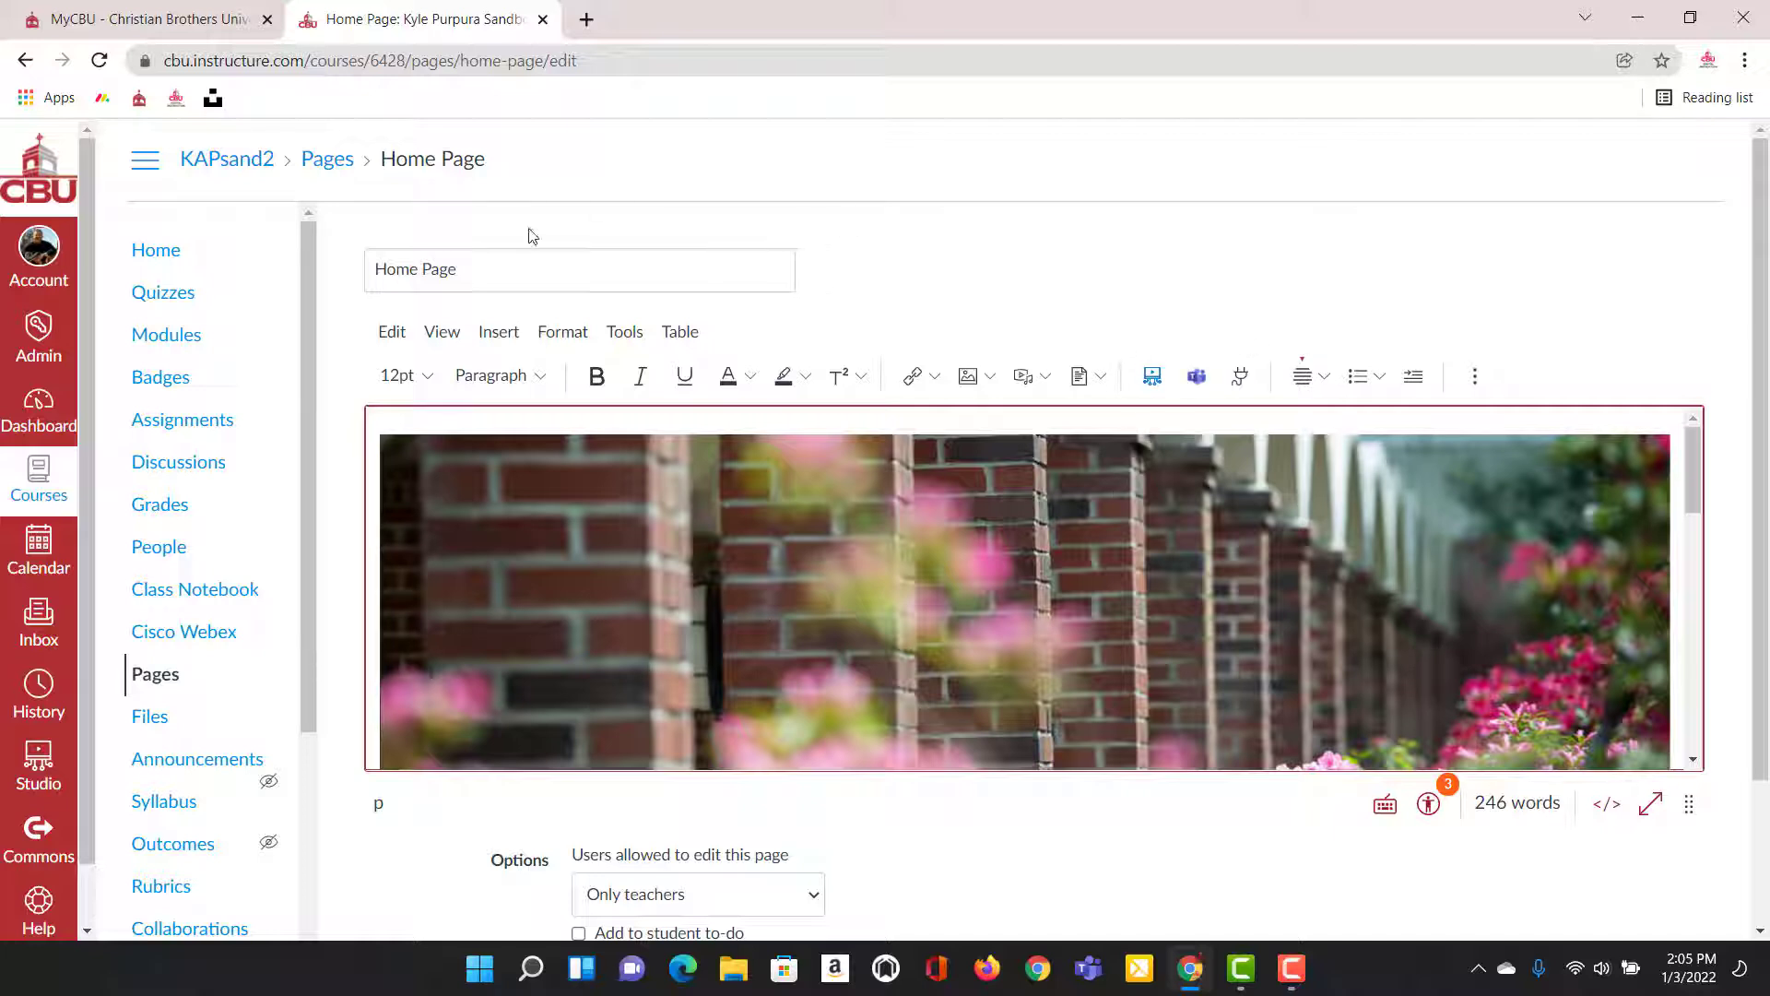
Save the home page under the new title "Test Home" and reopen it for editing.
{"action": "left_click_drag", "start_coordinate": [536, 268], "coordinate": [323, 268]}
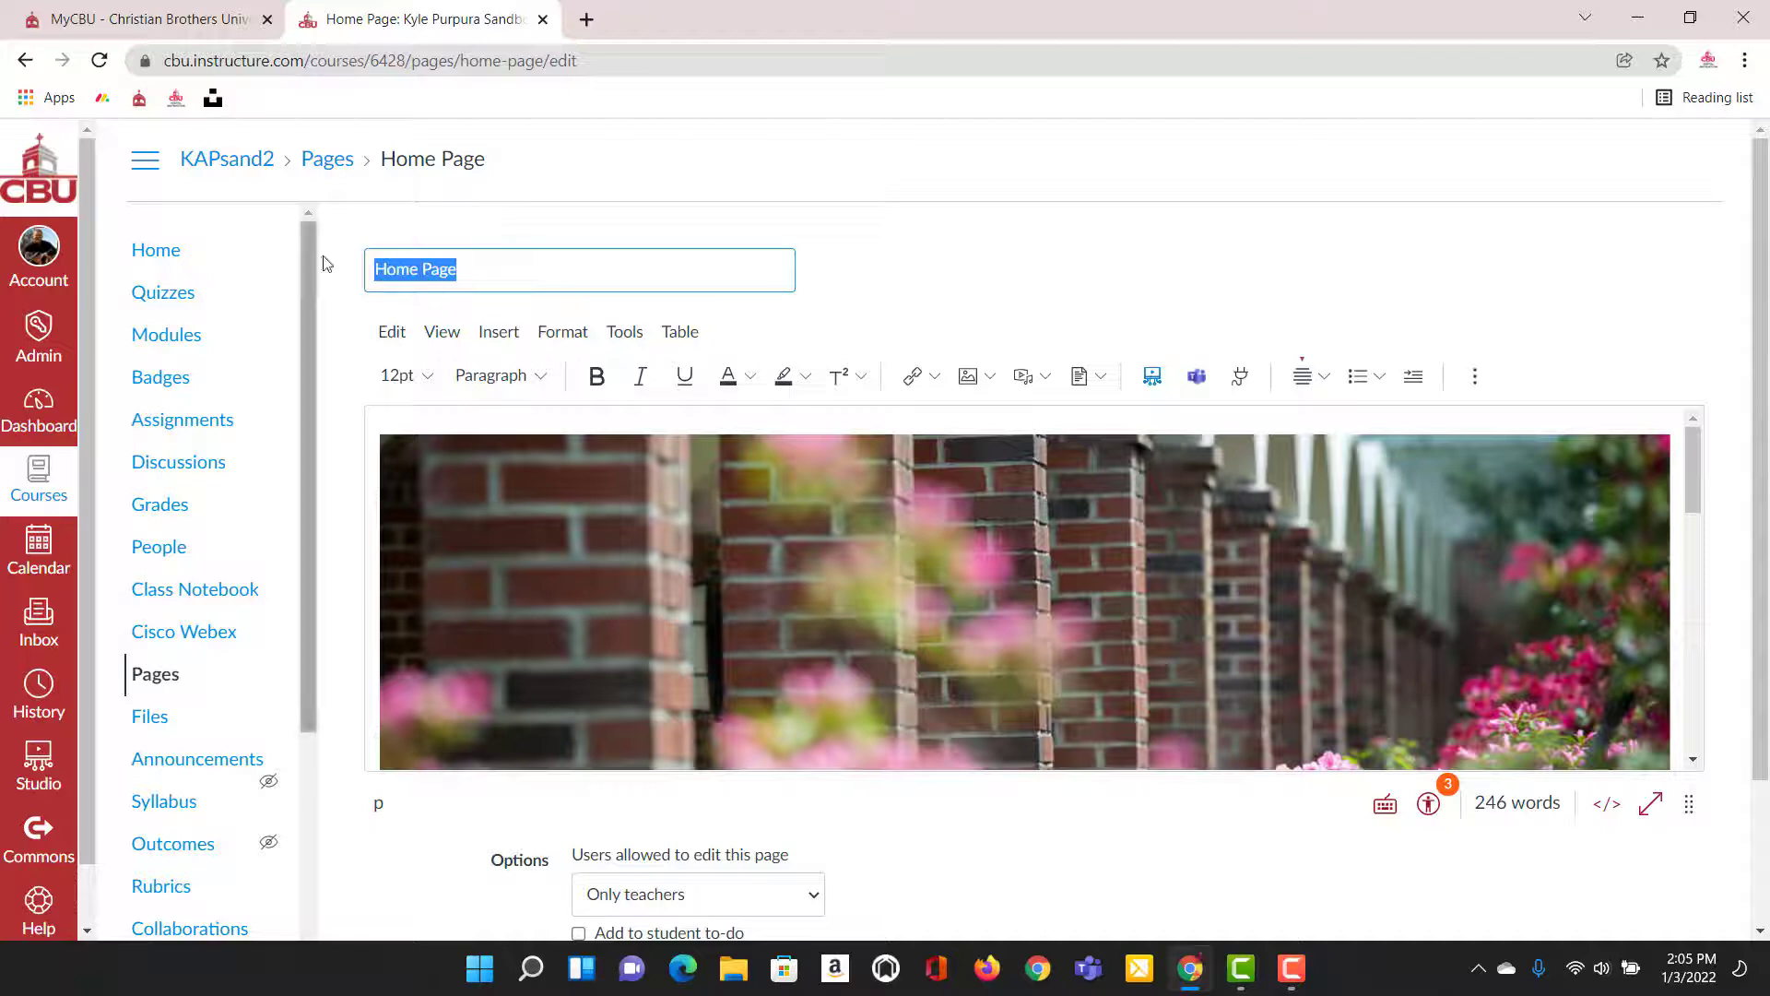
{"action": "type", "text": "T"}
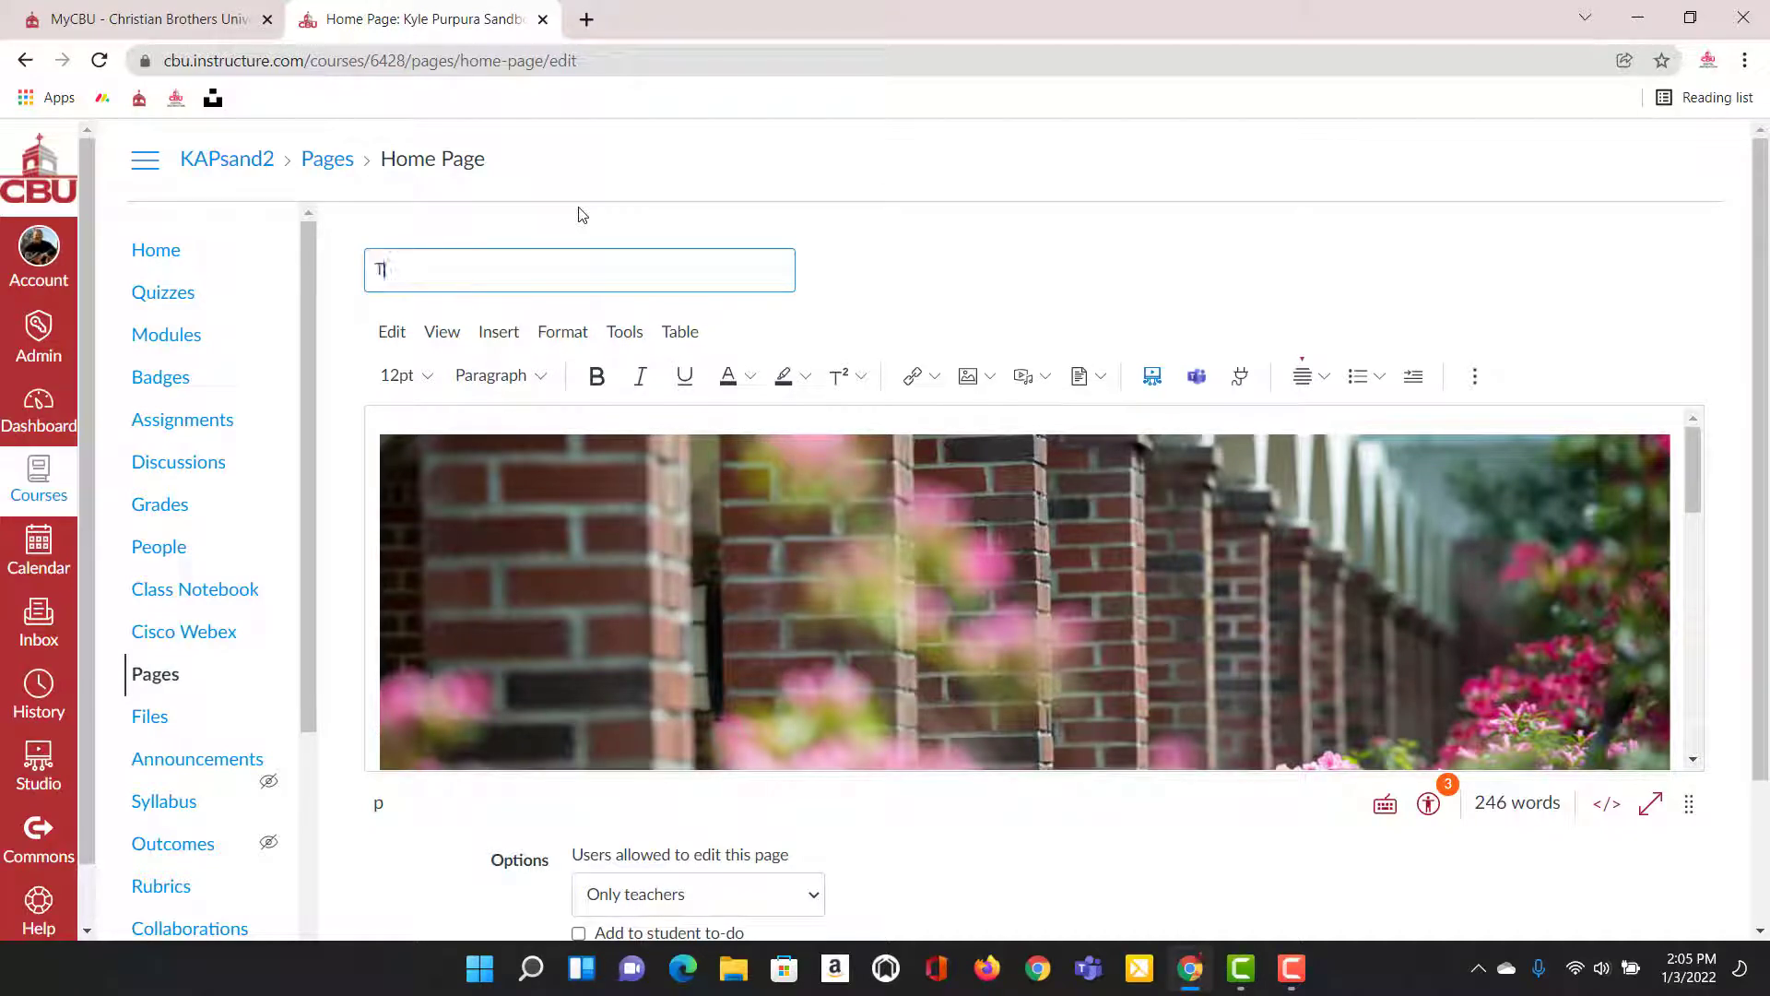
{"action": "type", "text": "est Home"}
{"action": "left_click", "coordinate": [1017, 246]}
{"action": "scroll", "coordinate": [1083, 277], "scroll_direction": "down", "scroll_amount": 2}
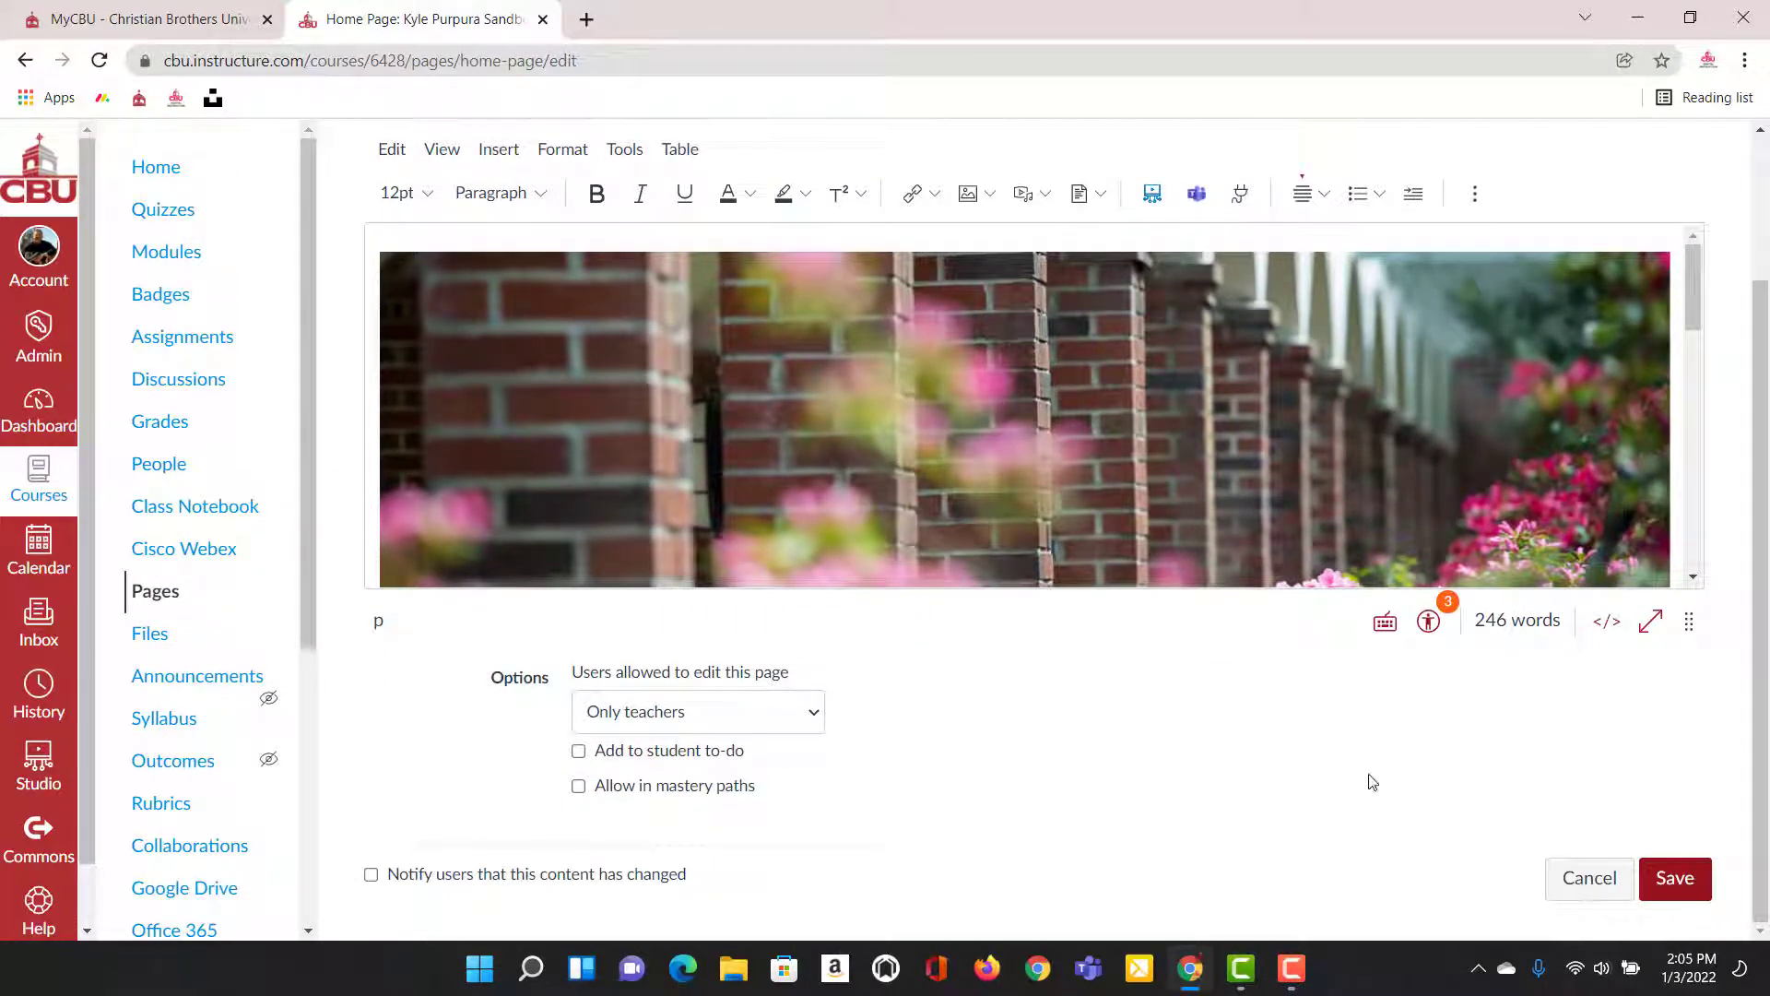
{"action": "scroll", "coordinate": [1314, 756], "scroll_direction": "up", "scroll_amount": 2}
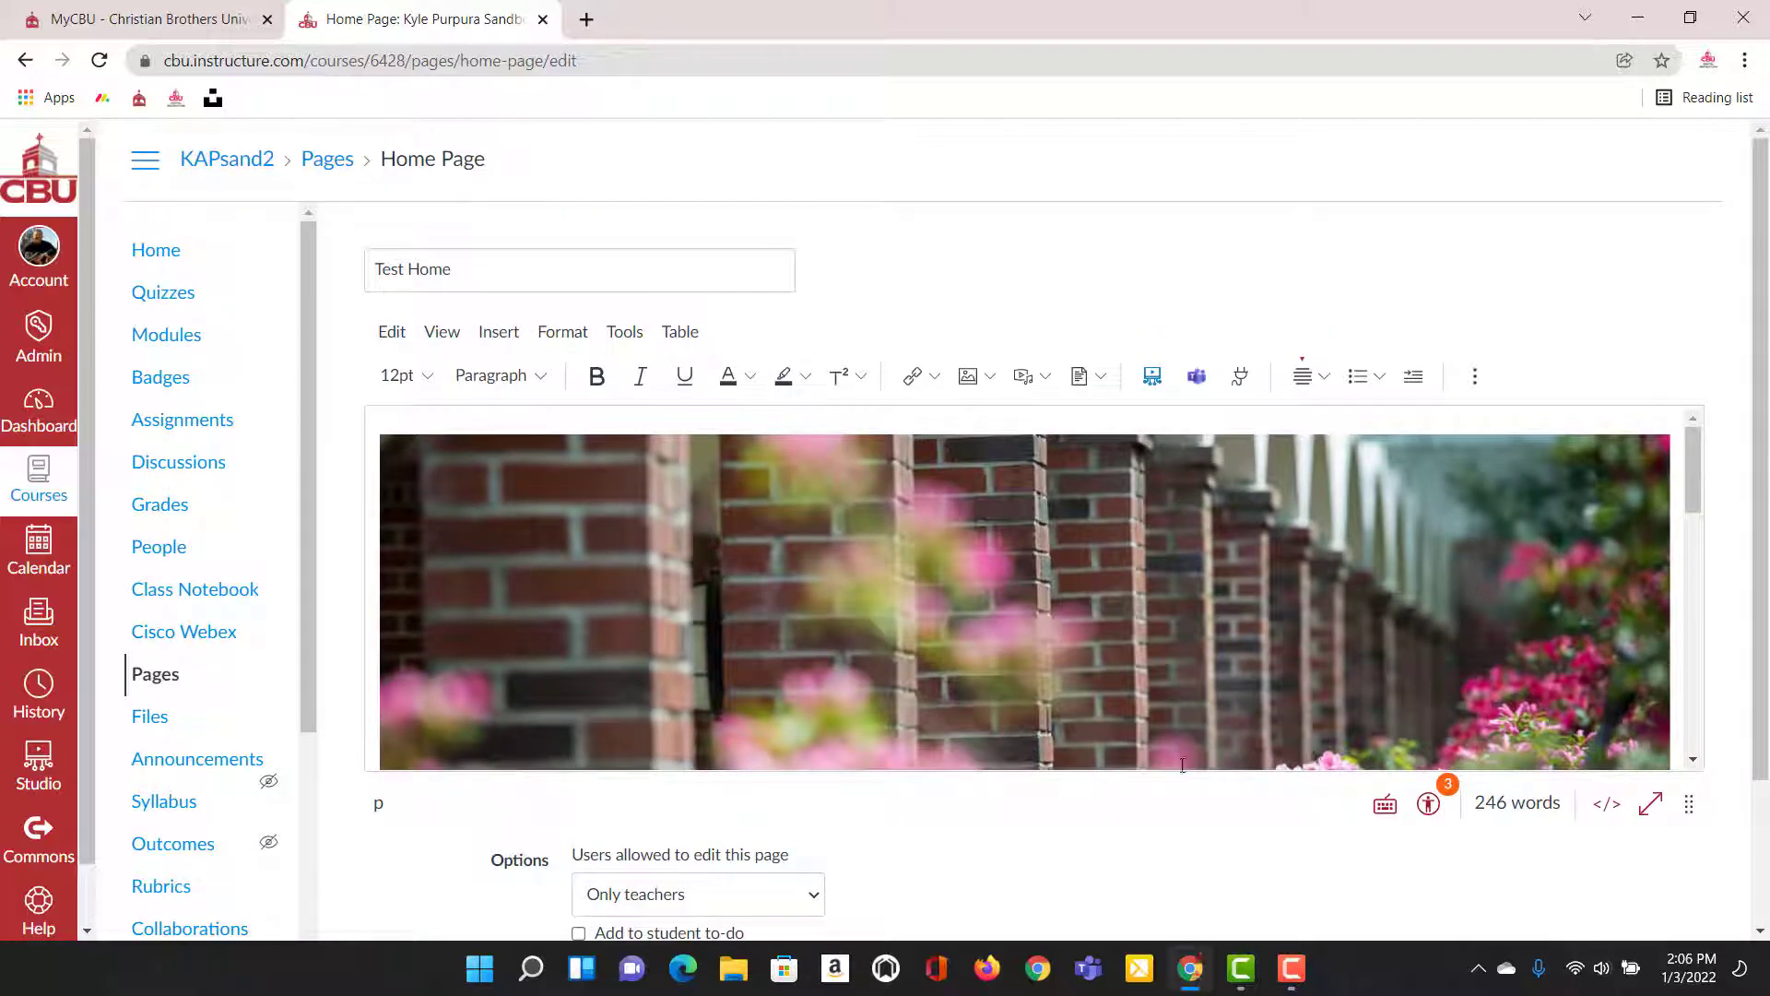
{"action": "scroll", "coordinate": [1256, 848], "scroll_direction": "down", "scroll_amount": 2}
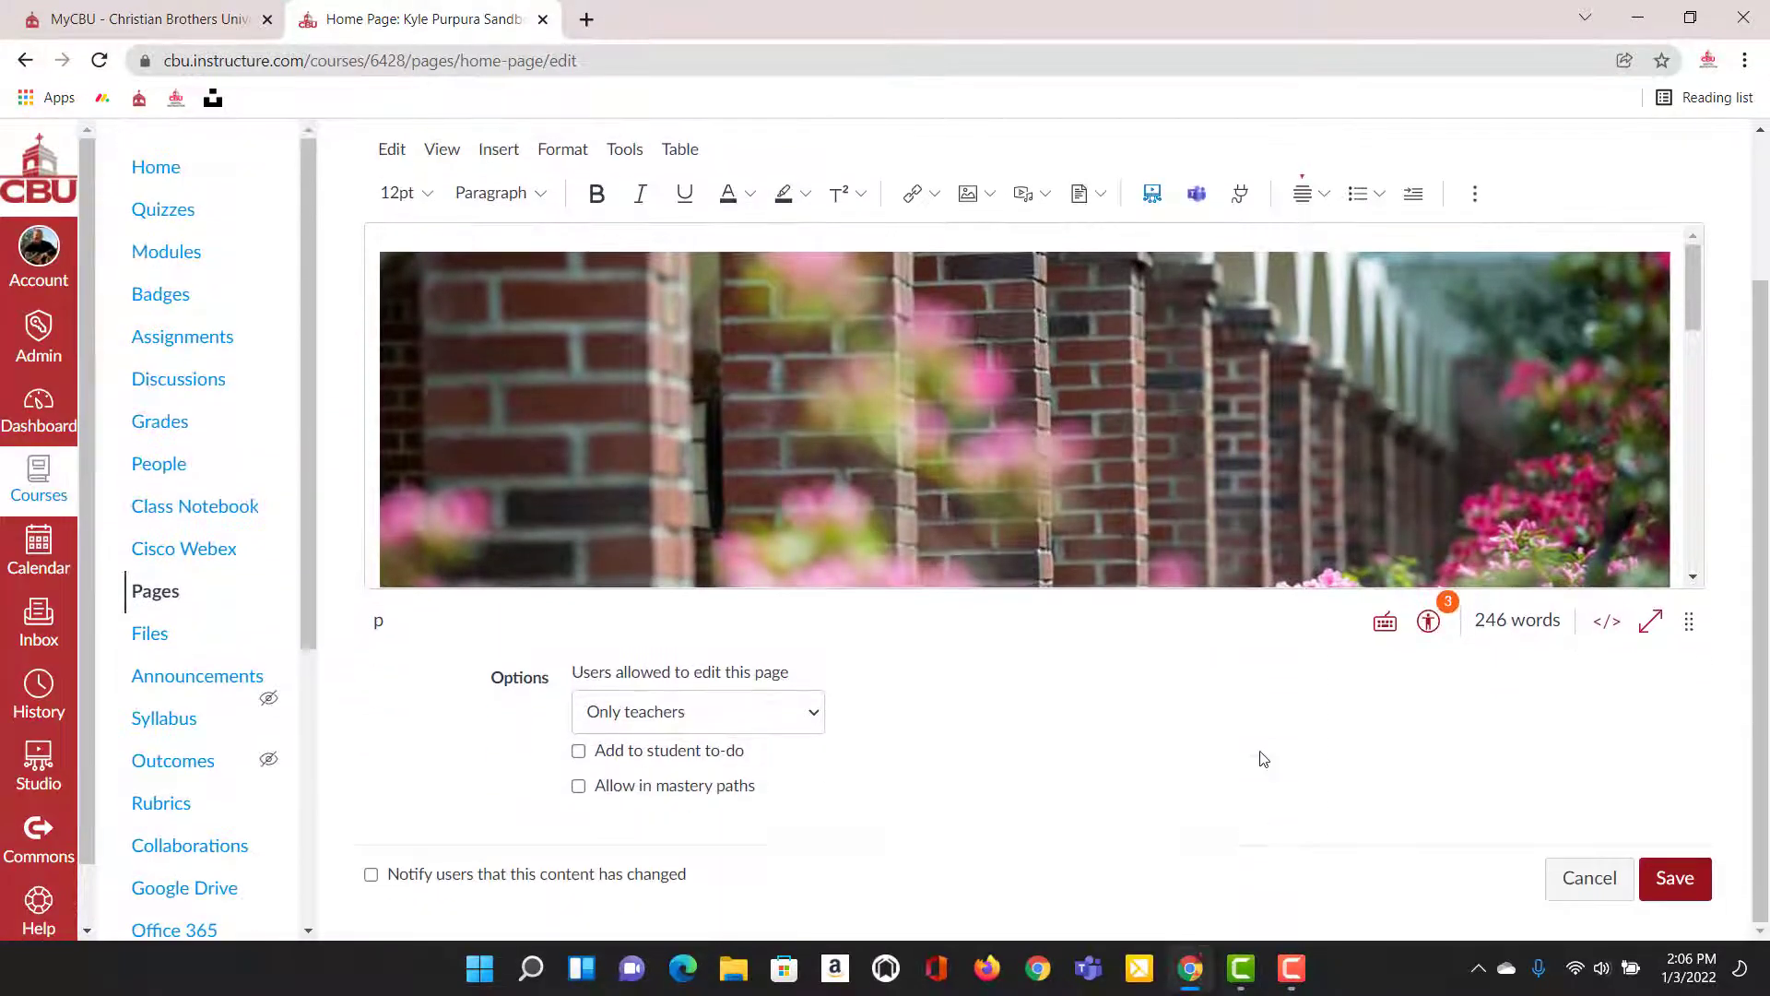
{"action": "scroll", "coordinate": [1226, 756], "scroll_direction": "up", "scroll_amount": 2}
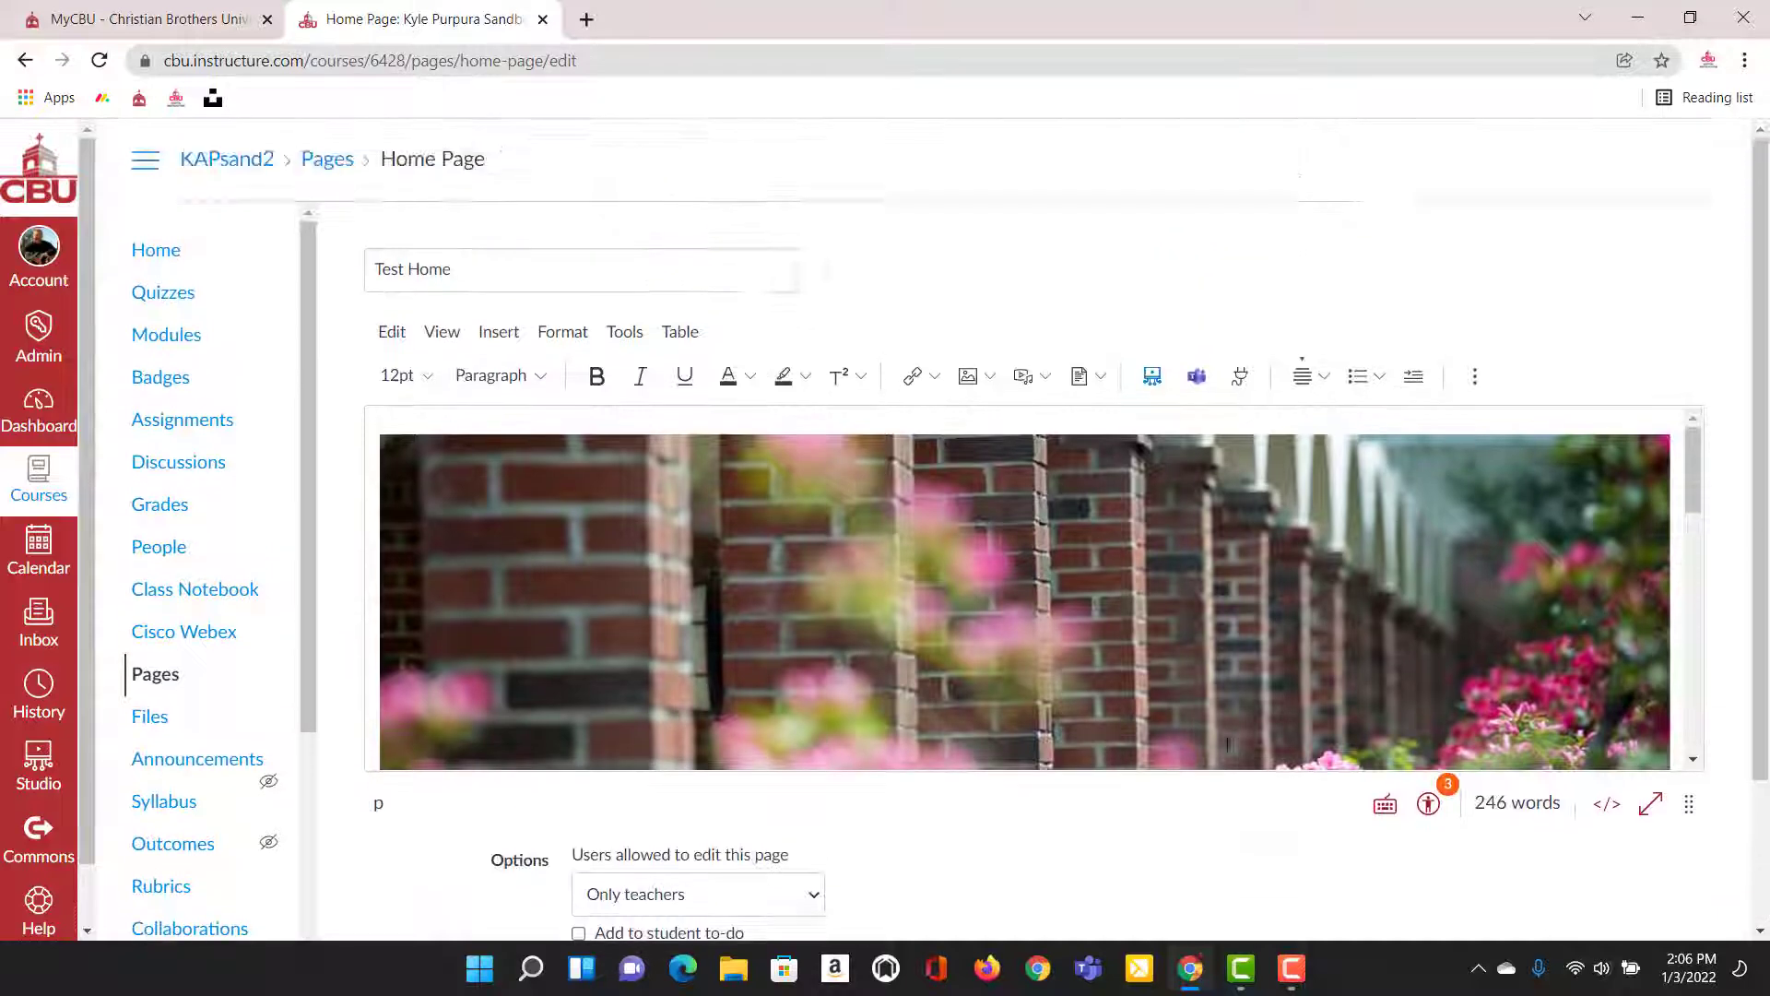
{"action": "scroll", "coordinate": [1476, 830], "scroll_direction": "down", "scroll_amount": 2}
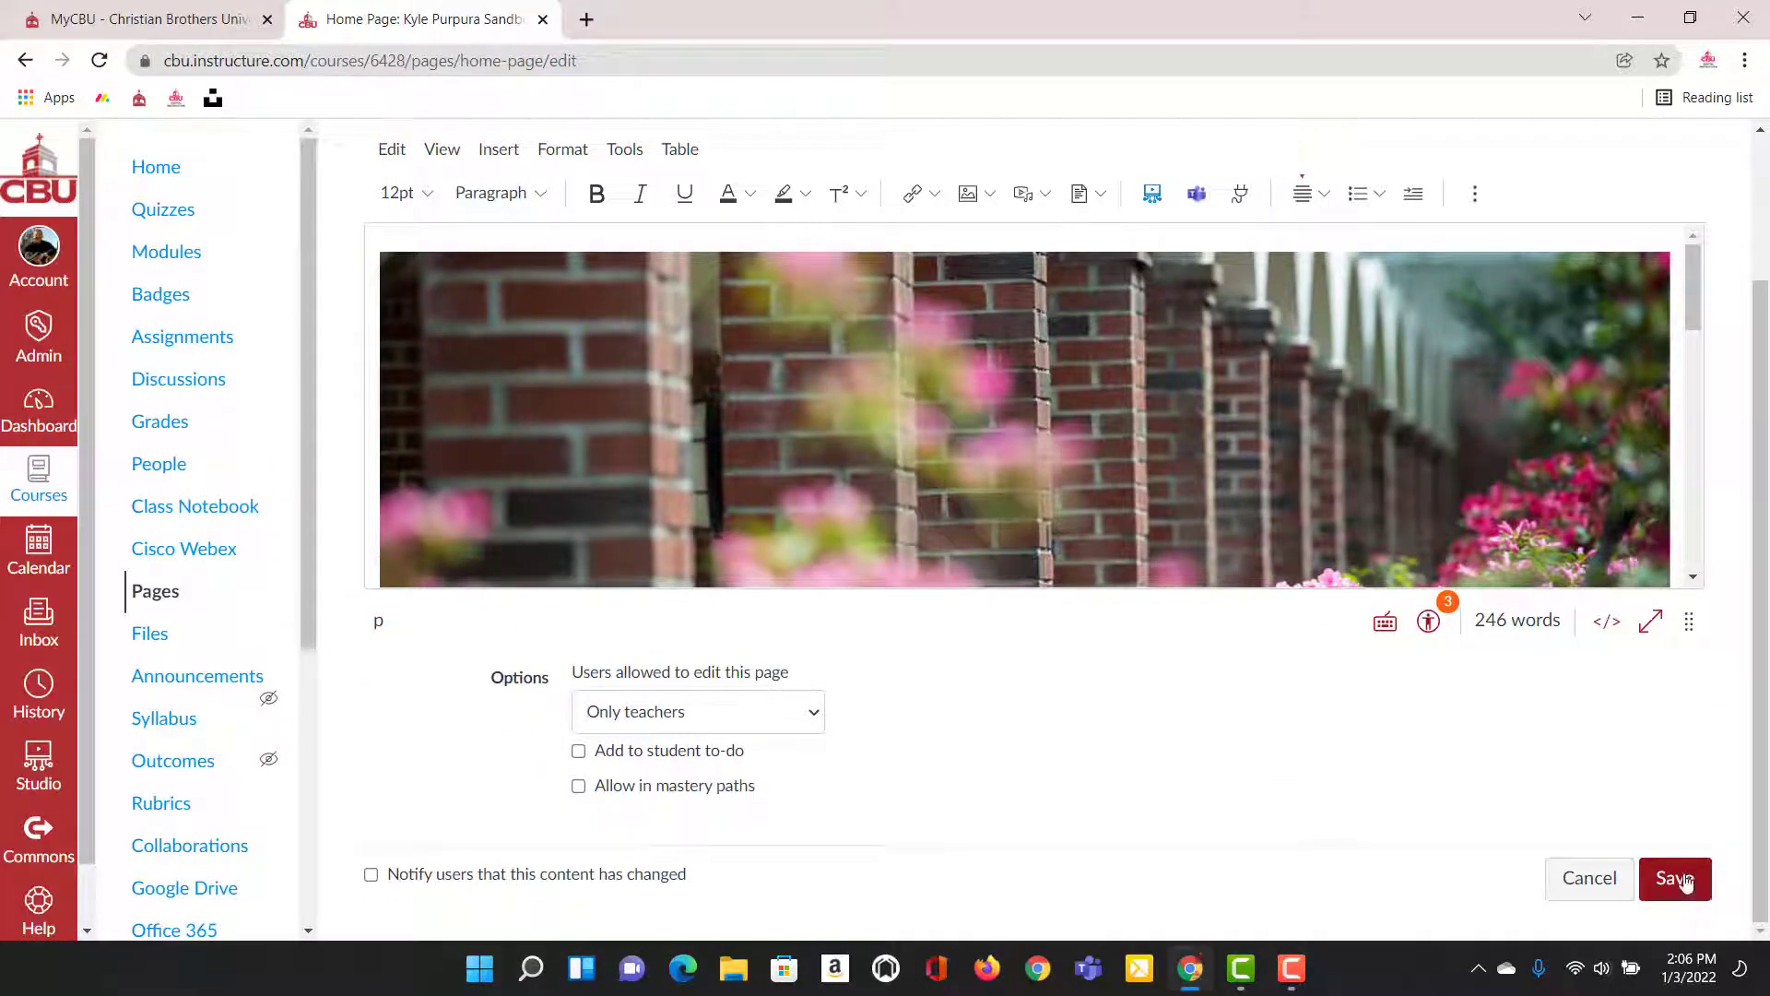
{"action": "left_click", "coordinate": [1680, 887]}
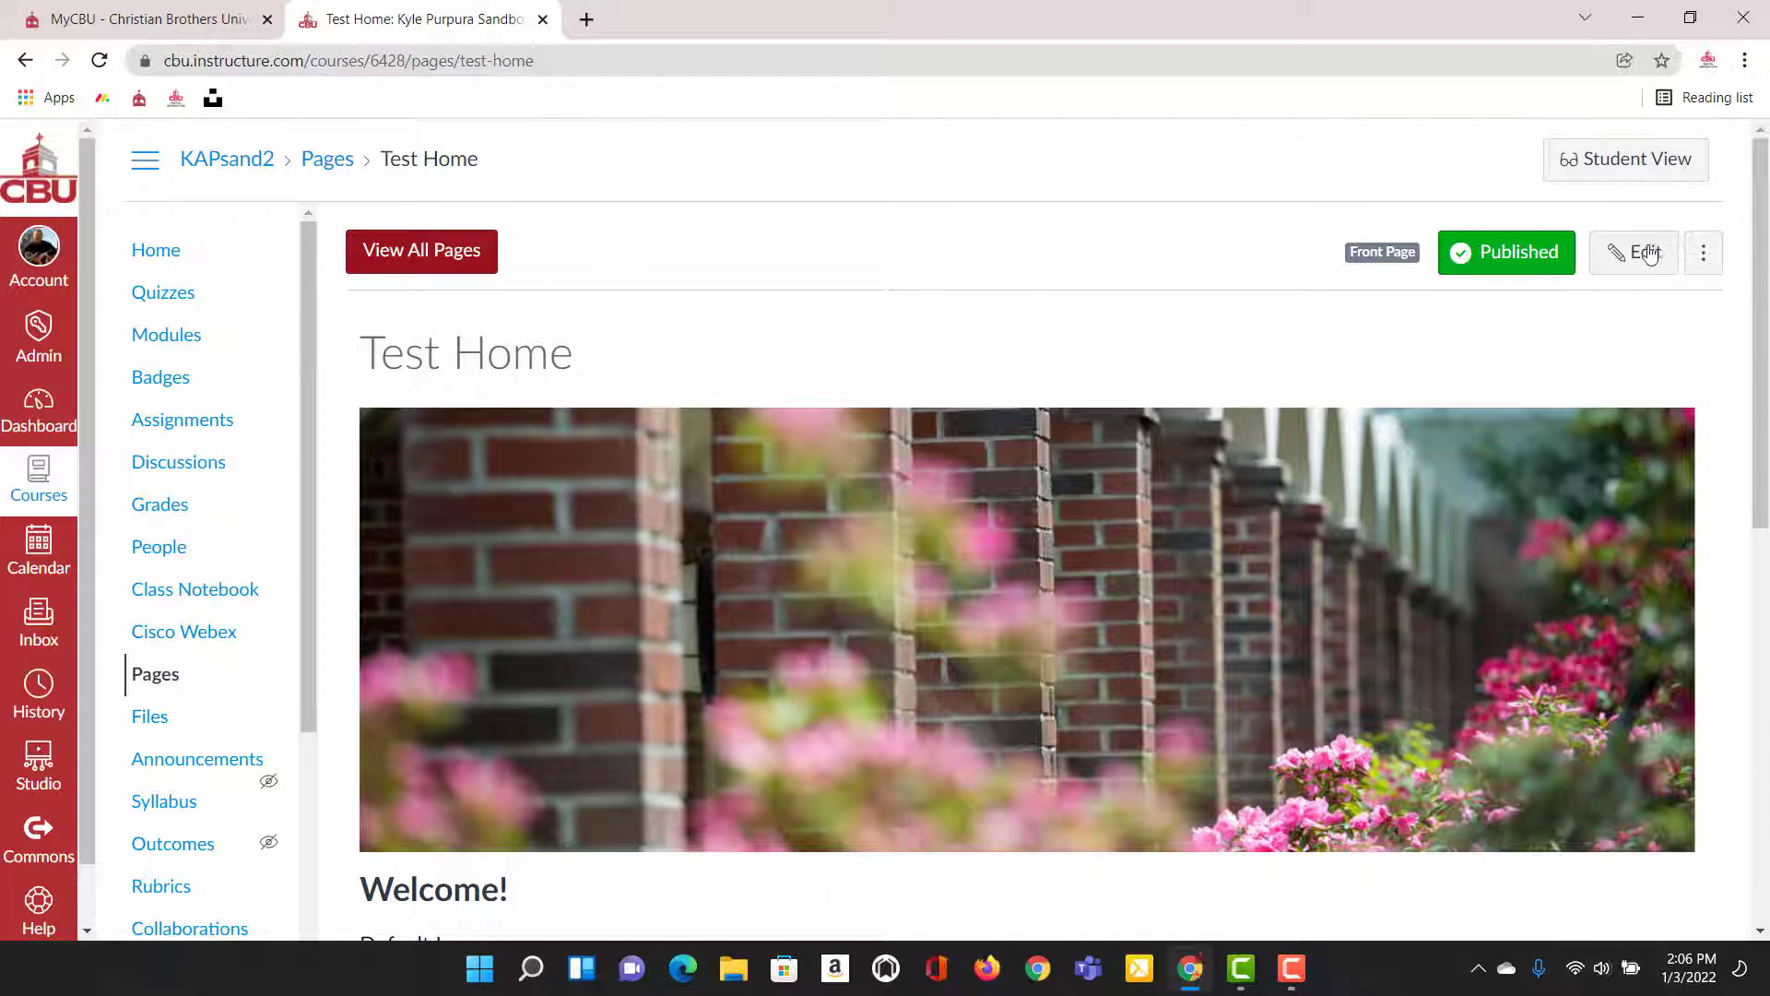
{"action": "left_click", "coordinate": [1641, 257]}
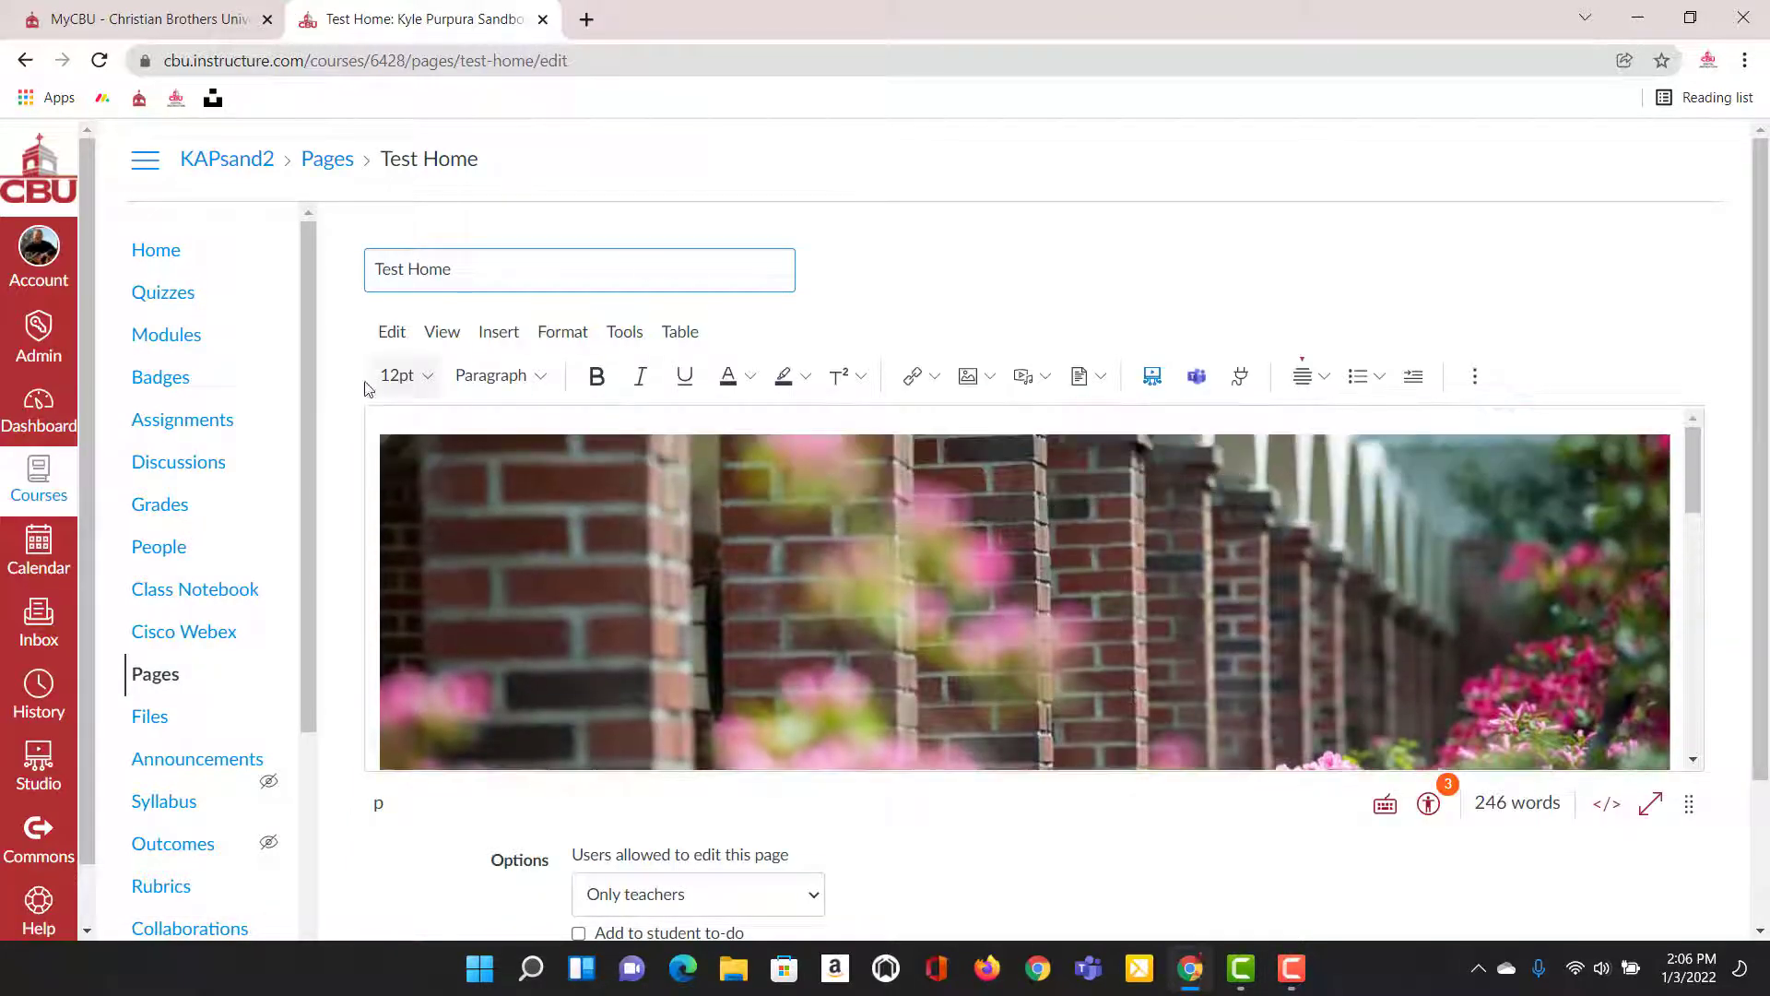
Examine the editor's available commands for editing, viewing, inserting content and working with tables.
{"action": "left_click", "coordinate": [392, 336]}
{"action": "left_click", "coordinate": [451, 332]}
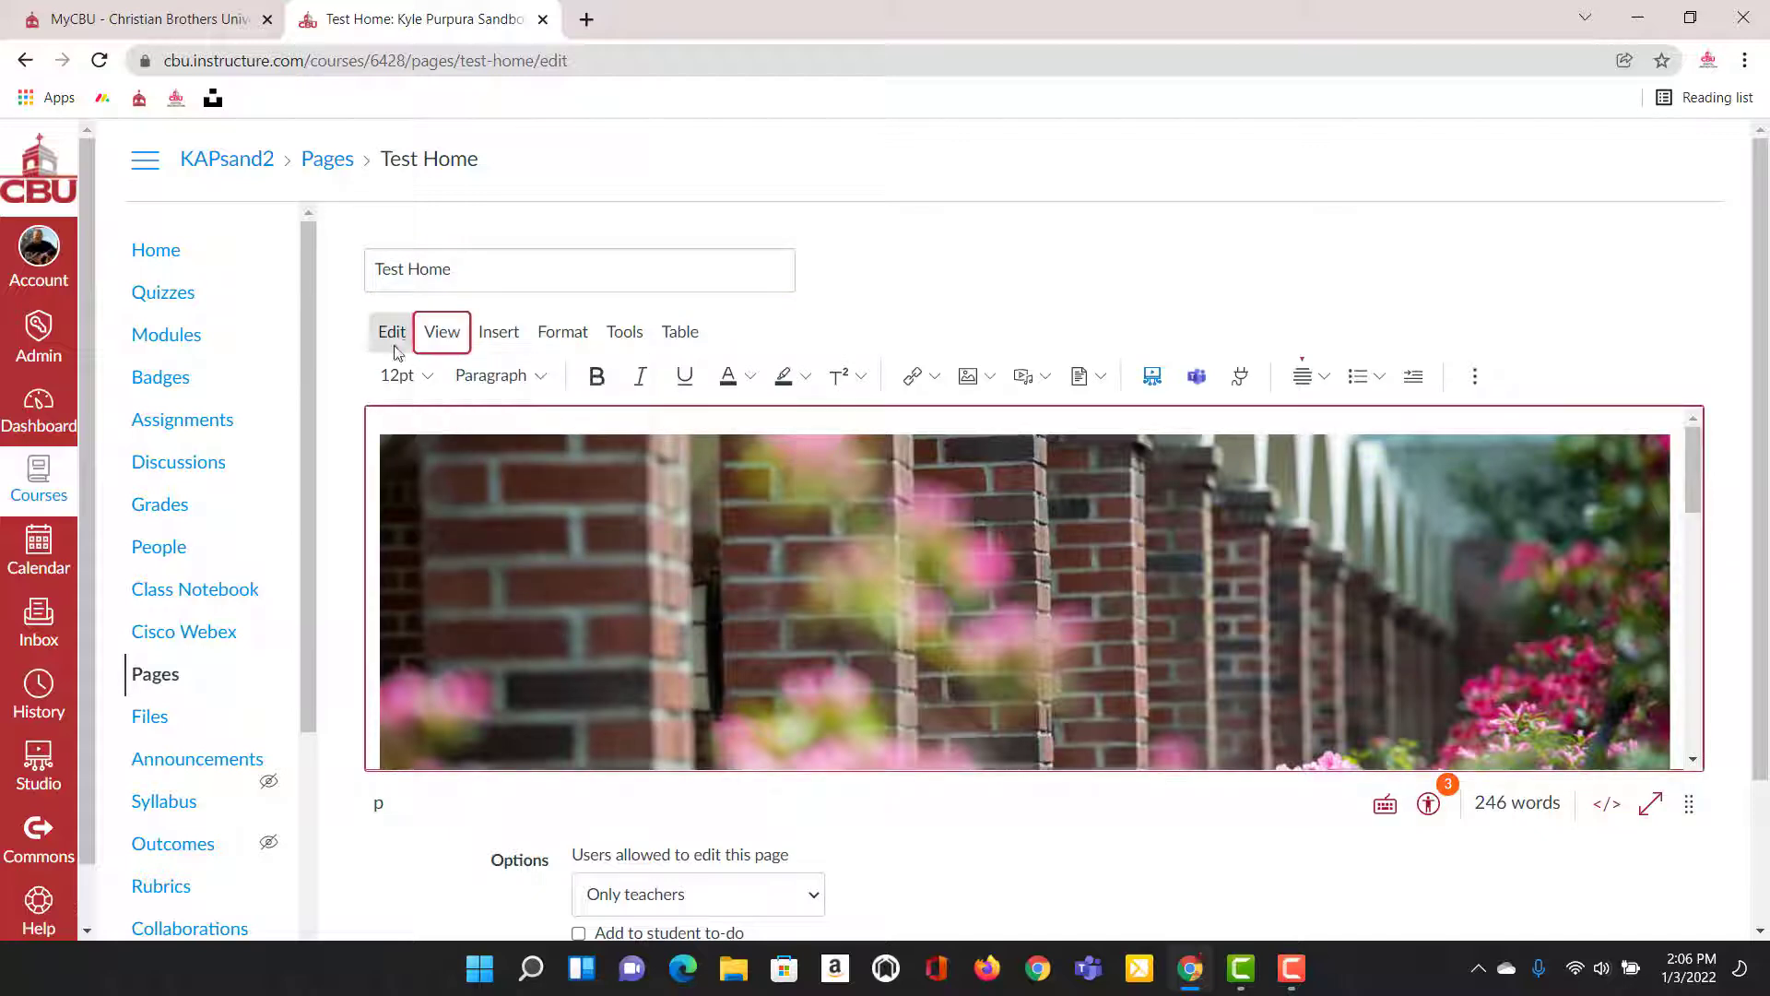
{"action": "left_click", "coordinate": [394, 339]}
{"action": "left_click", "coordinate": [445, 334]}
{"action": "left_click", "coordinate": [397, 337]}
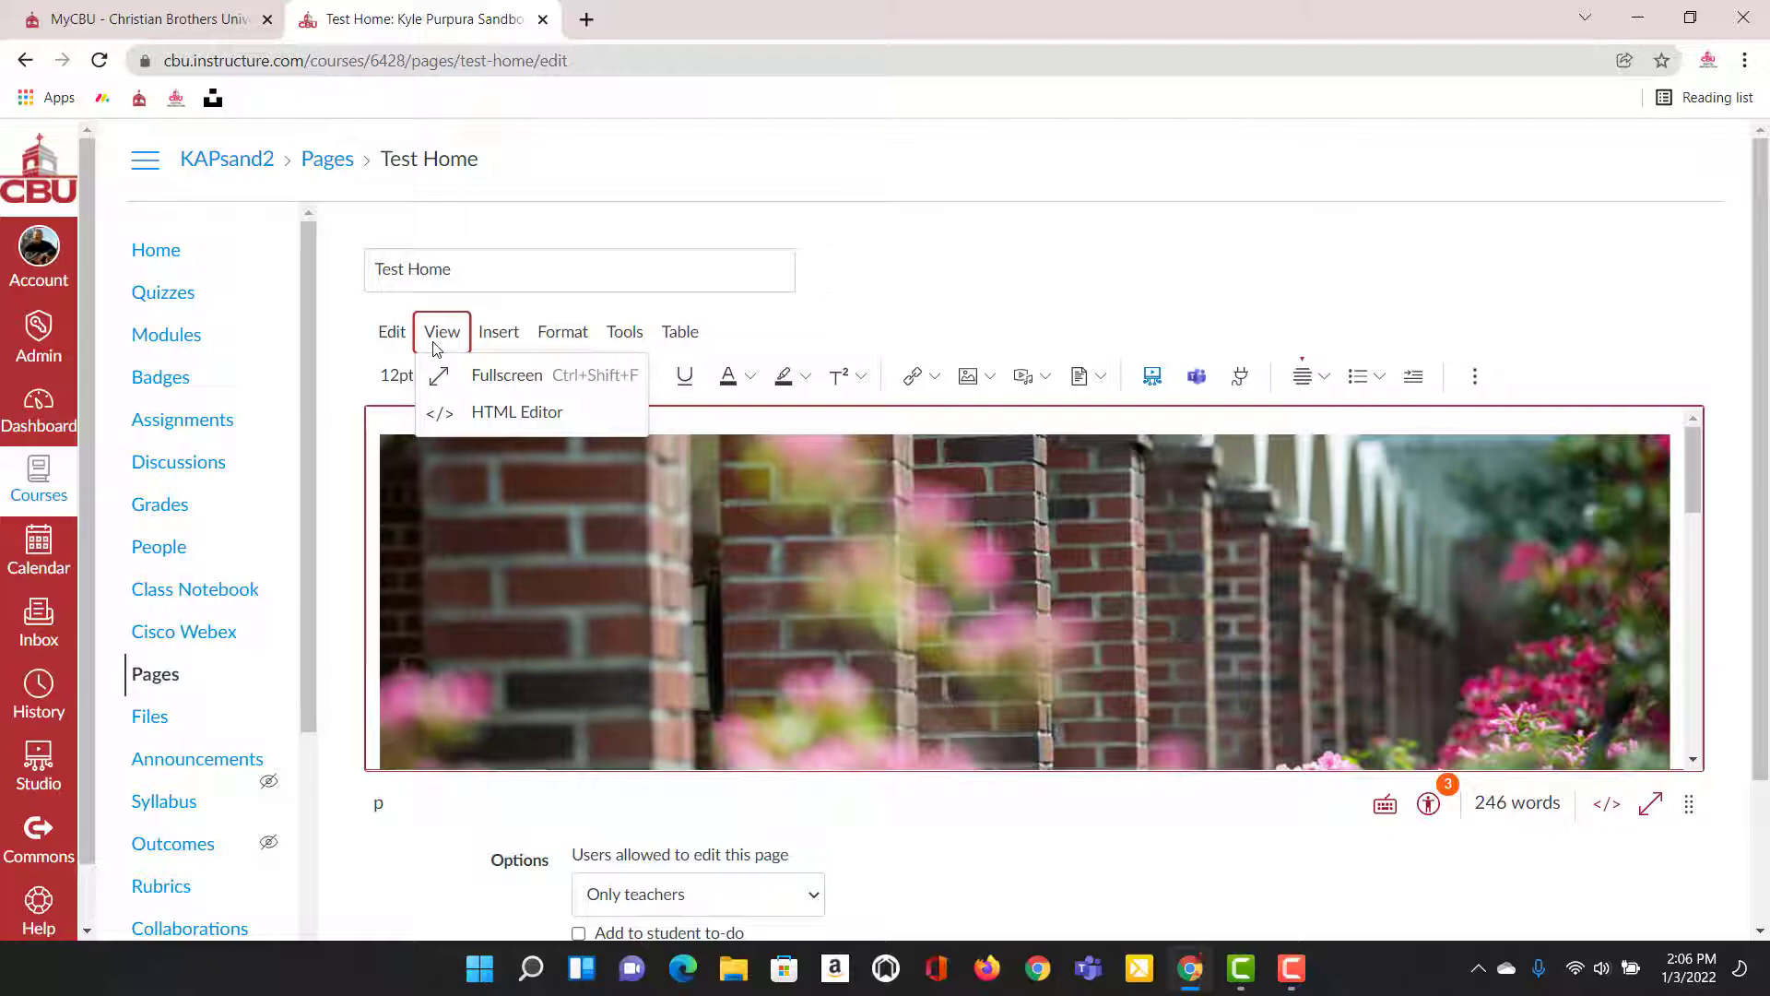
{"action": "left_click", "coordinate": [437, 343]}
{"action": "left_click", "coordinate": [518, 335]}
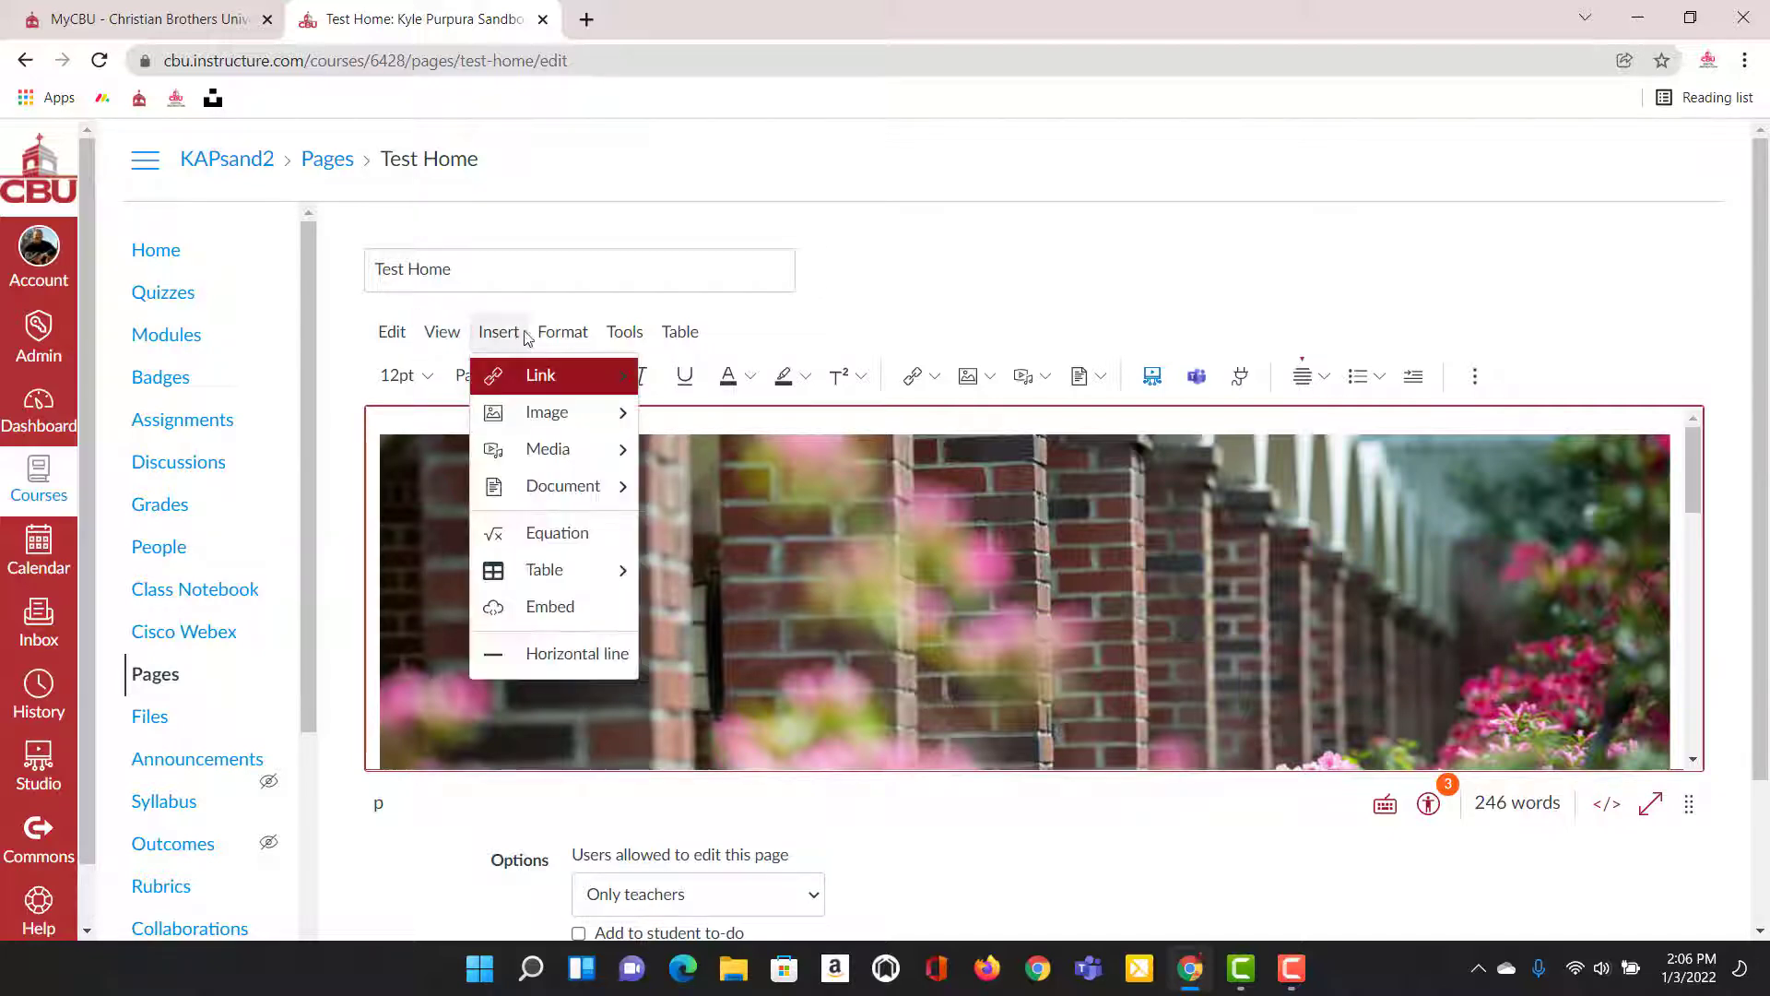
{"action": "mouse_move", "coordinate": [683, 332]}
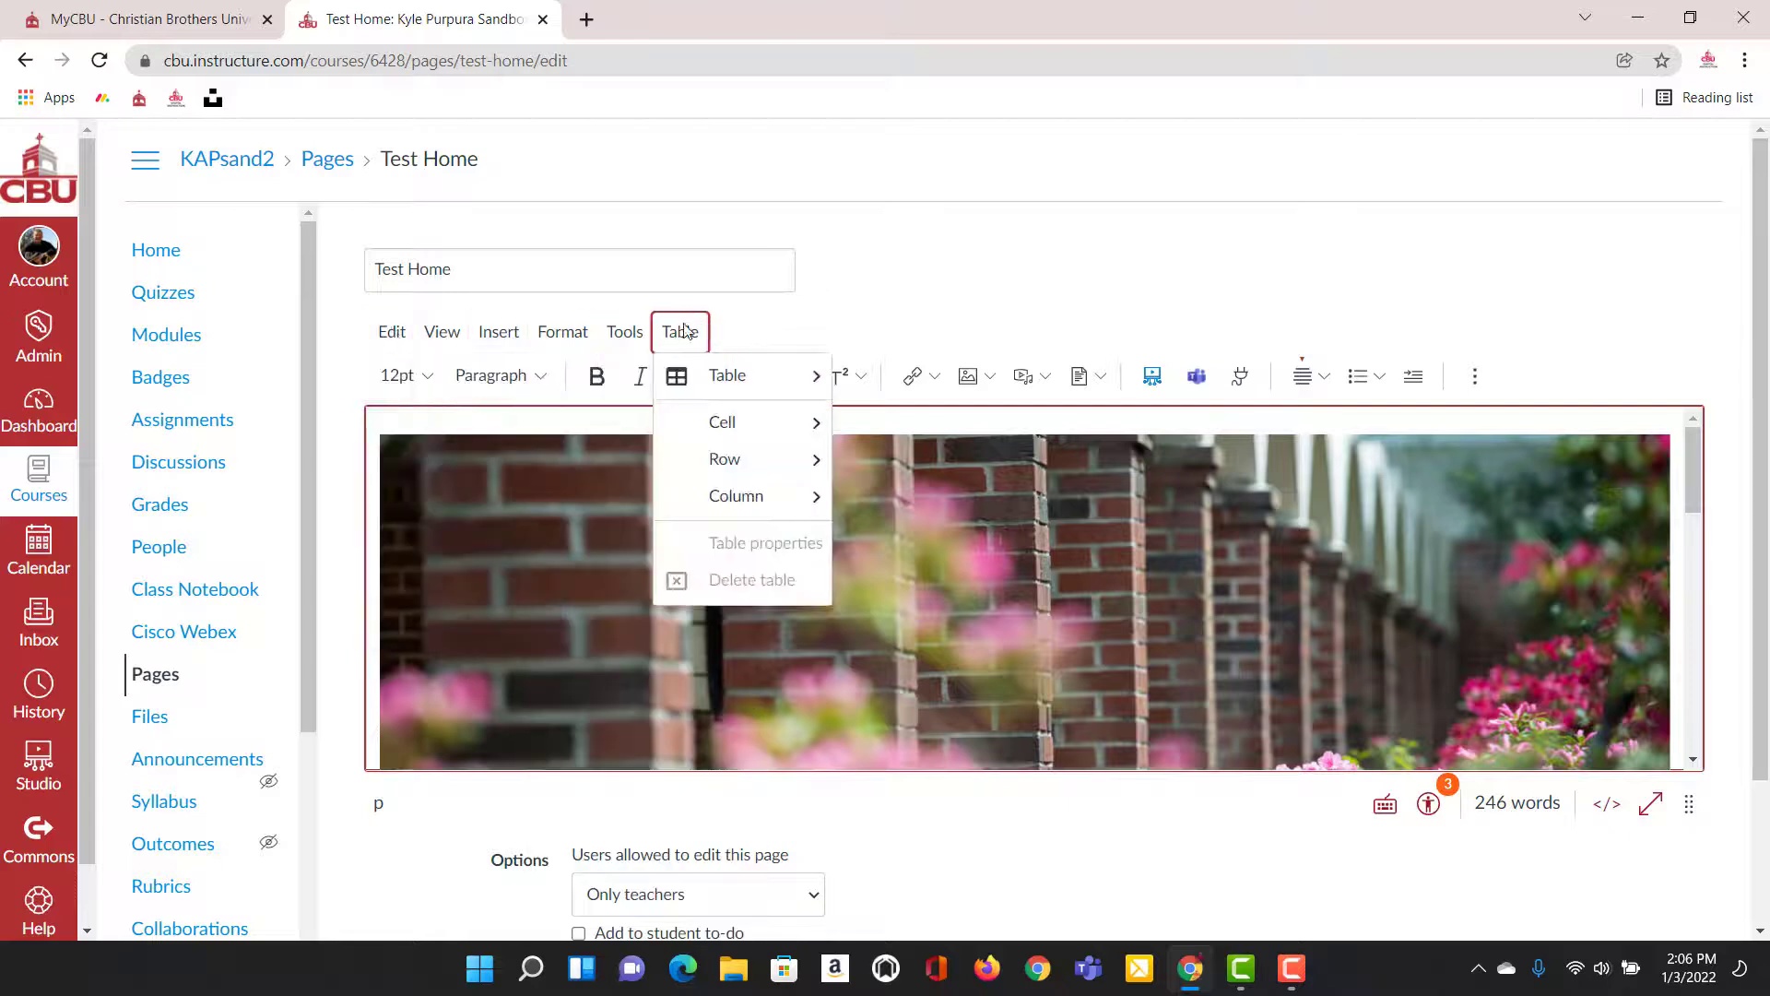
{"action": "mouse_move", "coordinate": [544, 342]}
{"action": "left_click", "coordinate": [1181, 290]}
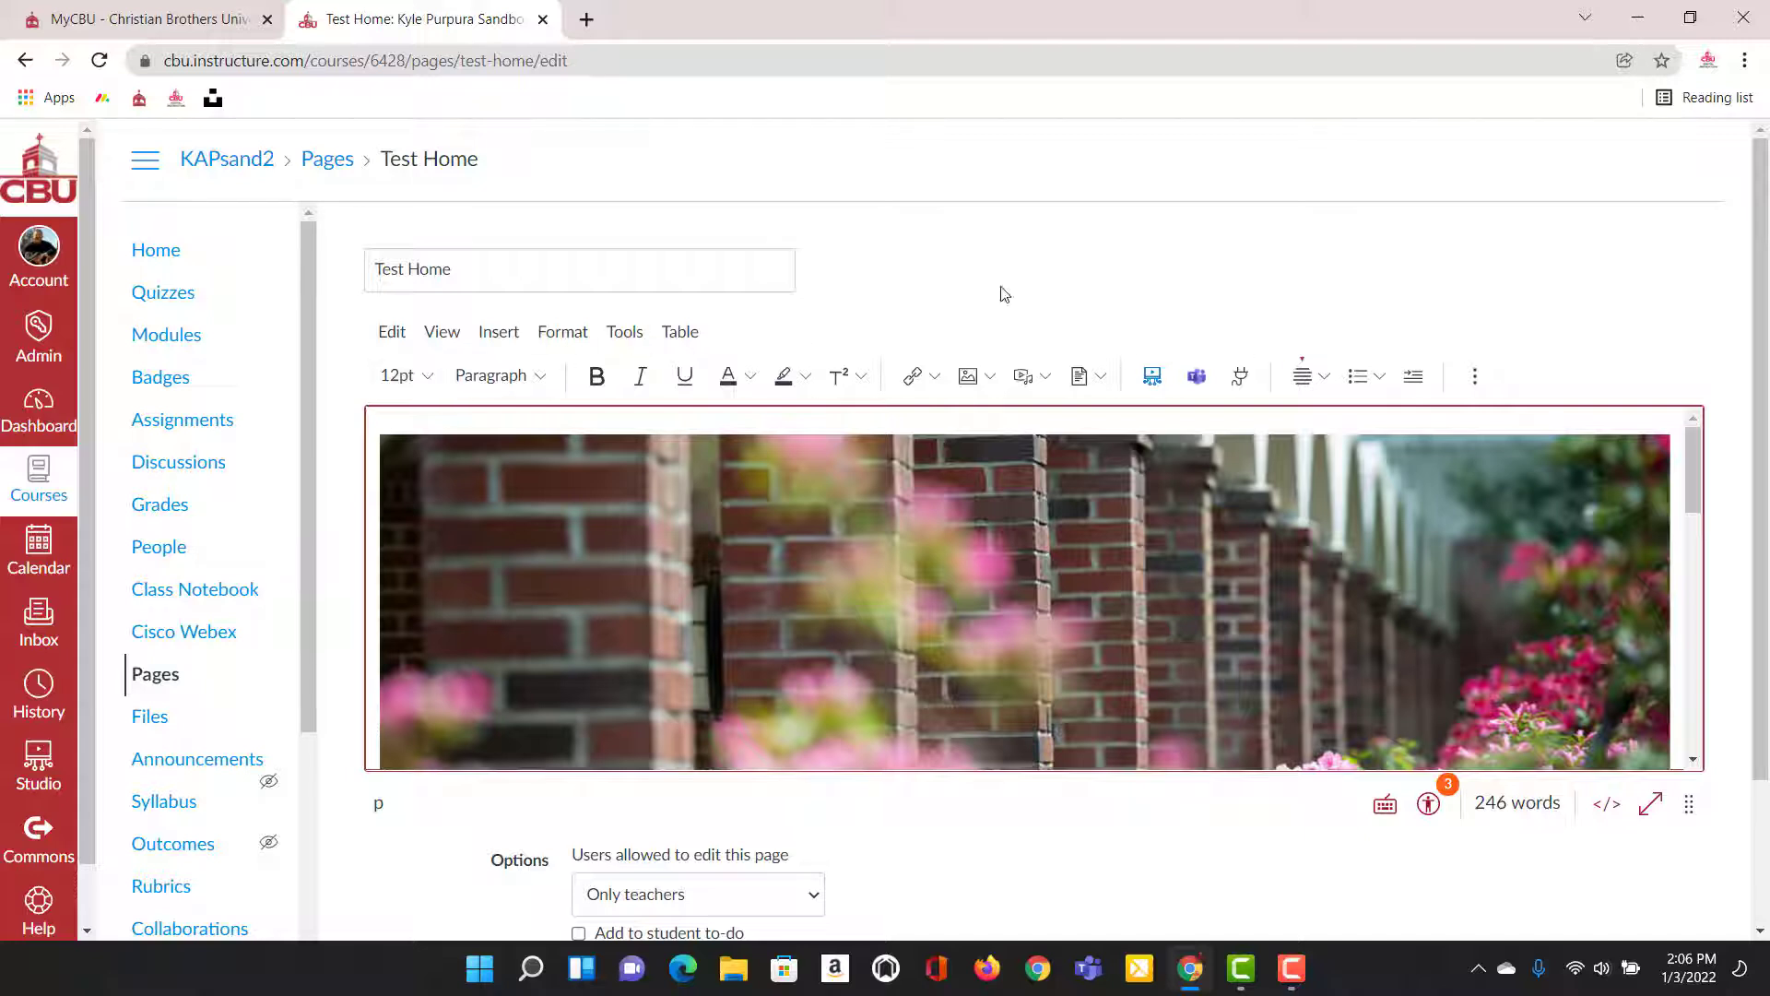
Examine the editor's paragraph style choices and its superscript and subscript options.
{"action": "left_click", "coordinate": [540, 376]}
{"action": "left_click", "coordinate": [537, 372]}
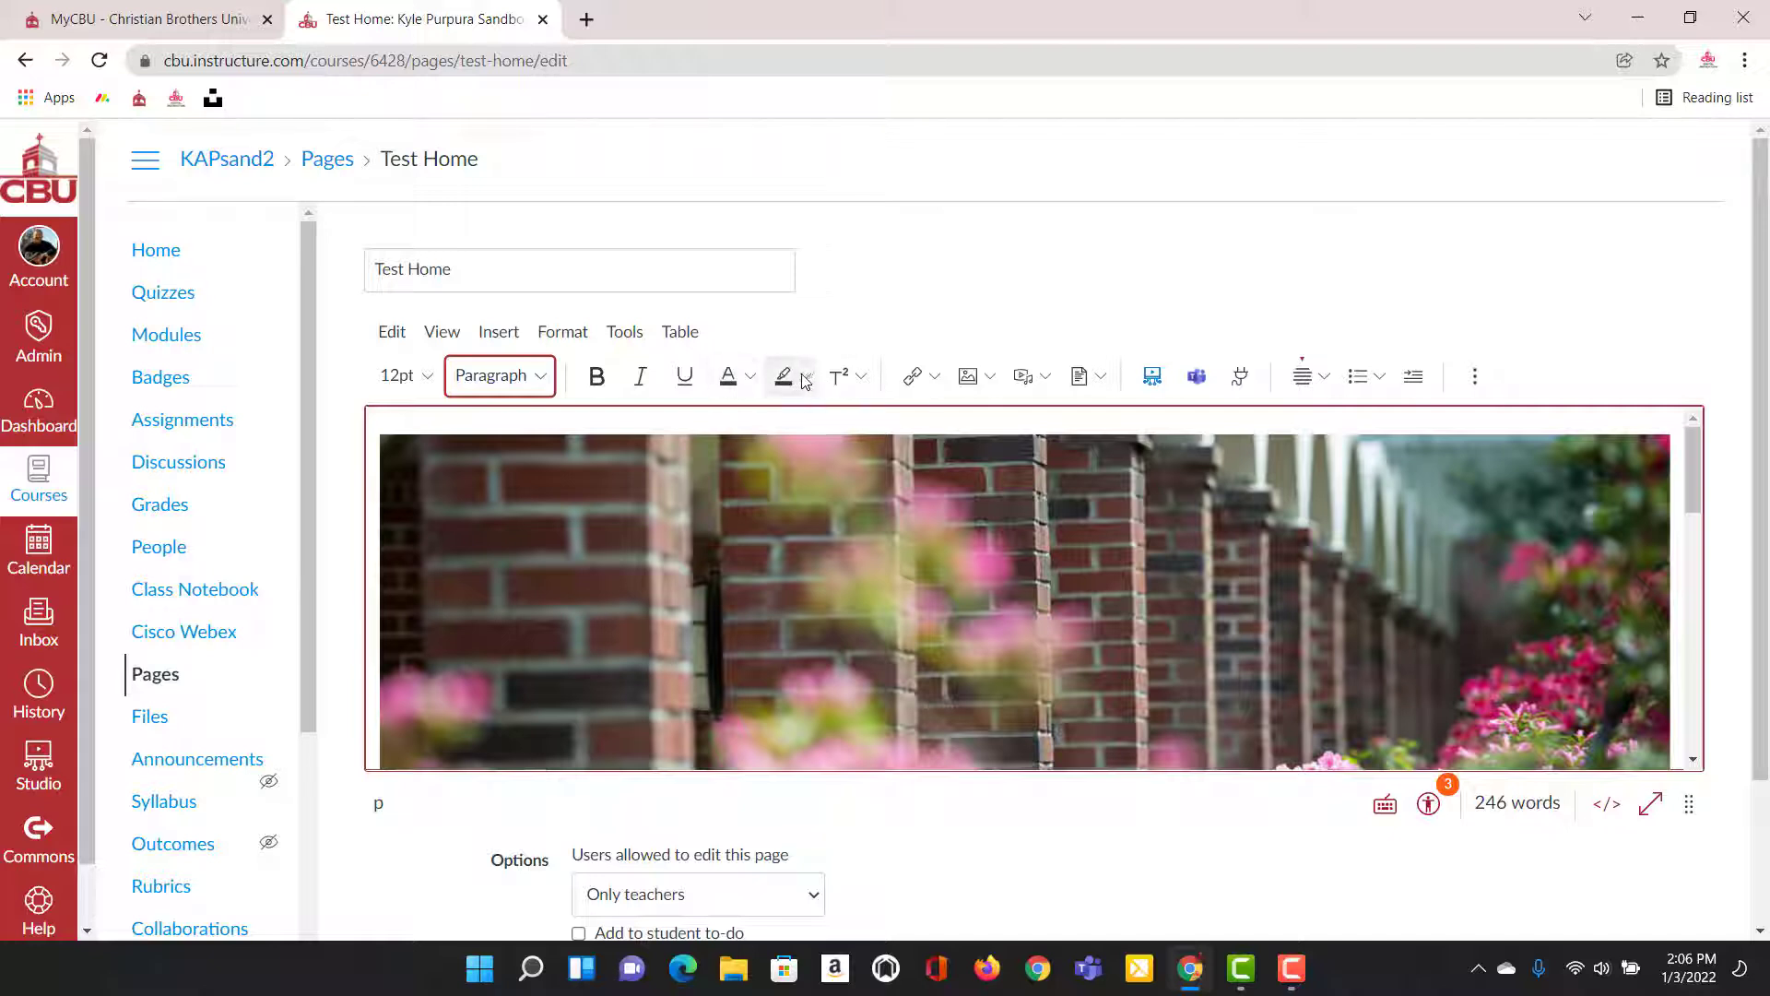
{"action": "left_click", "coordinate": [857, 380]}
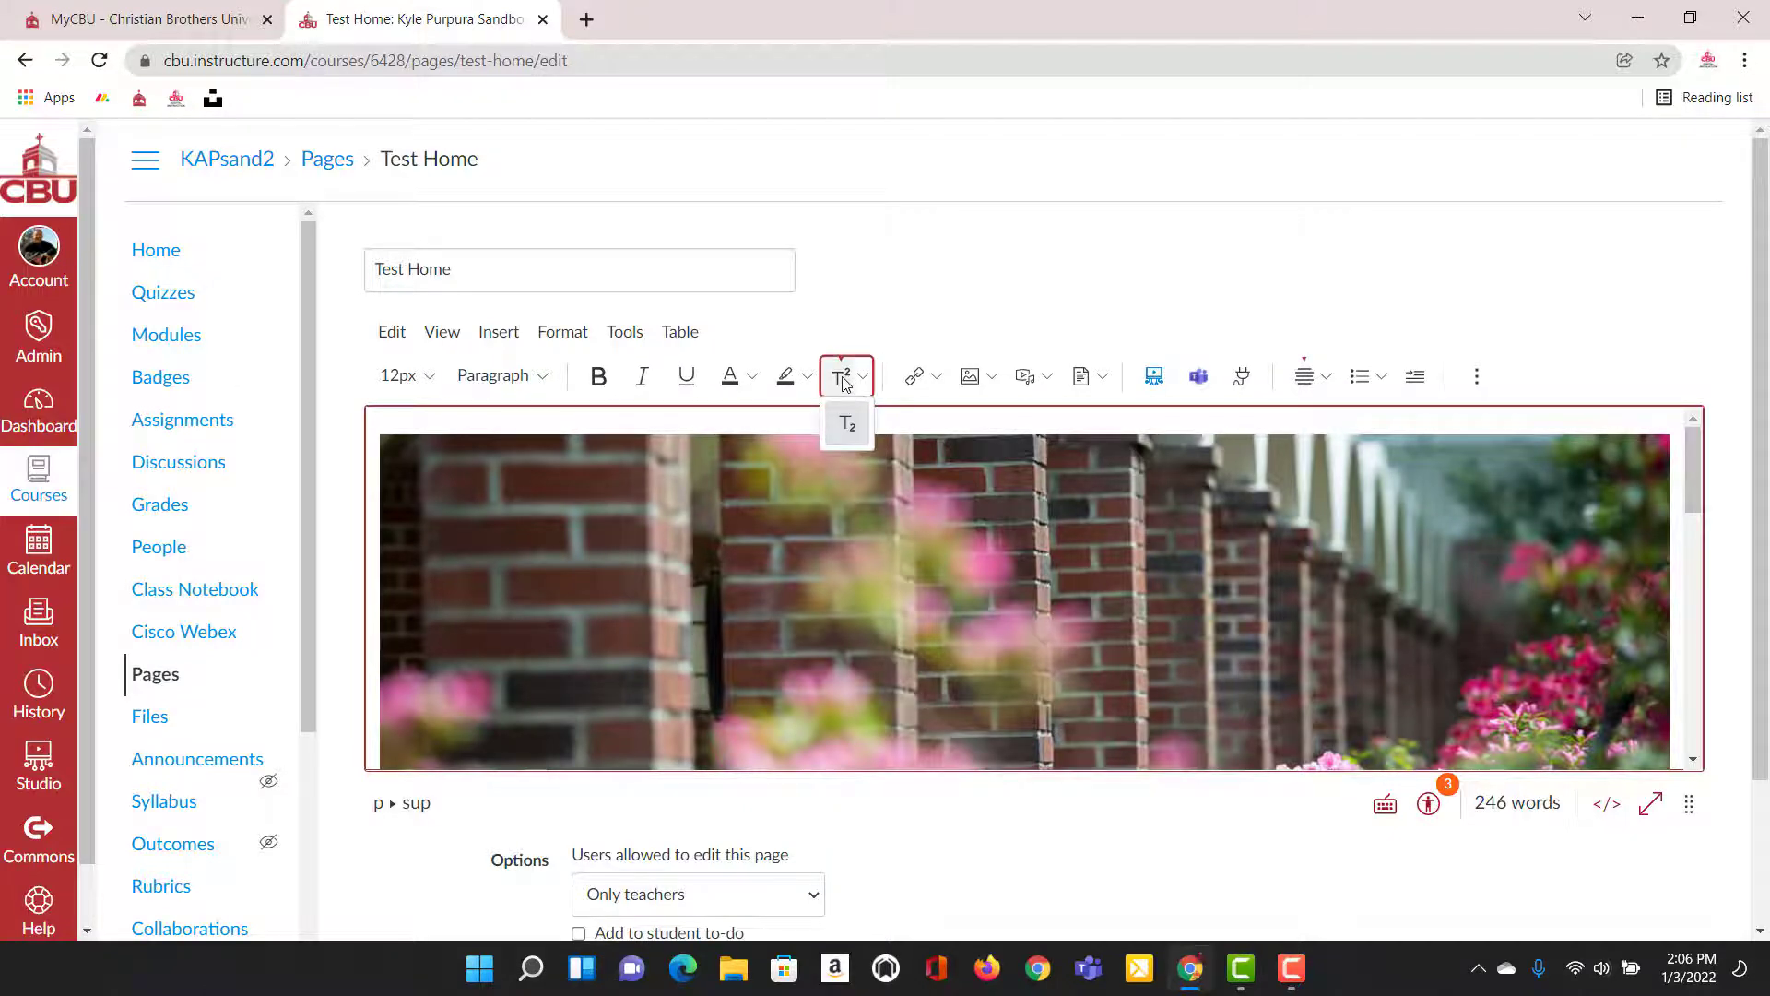
{"action": "left_click", "coordinate": [962, 304]}
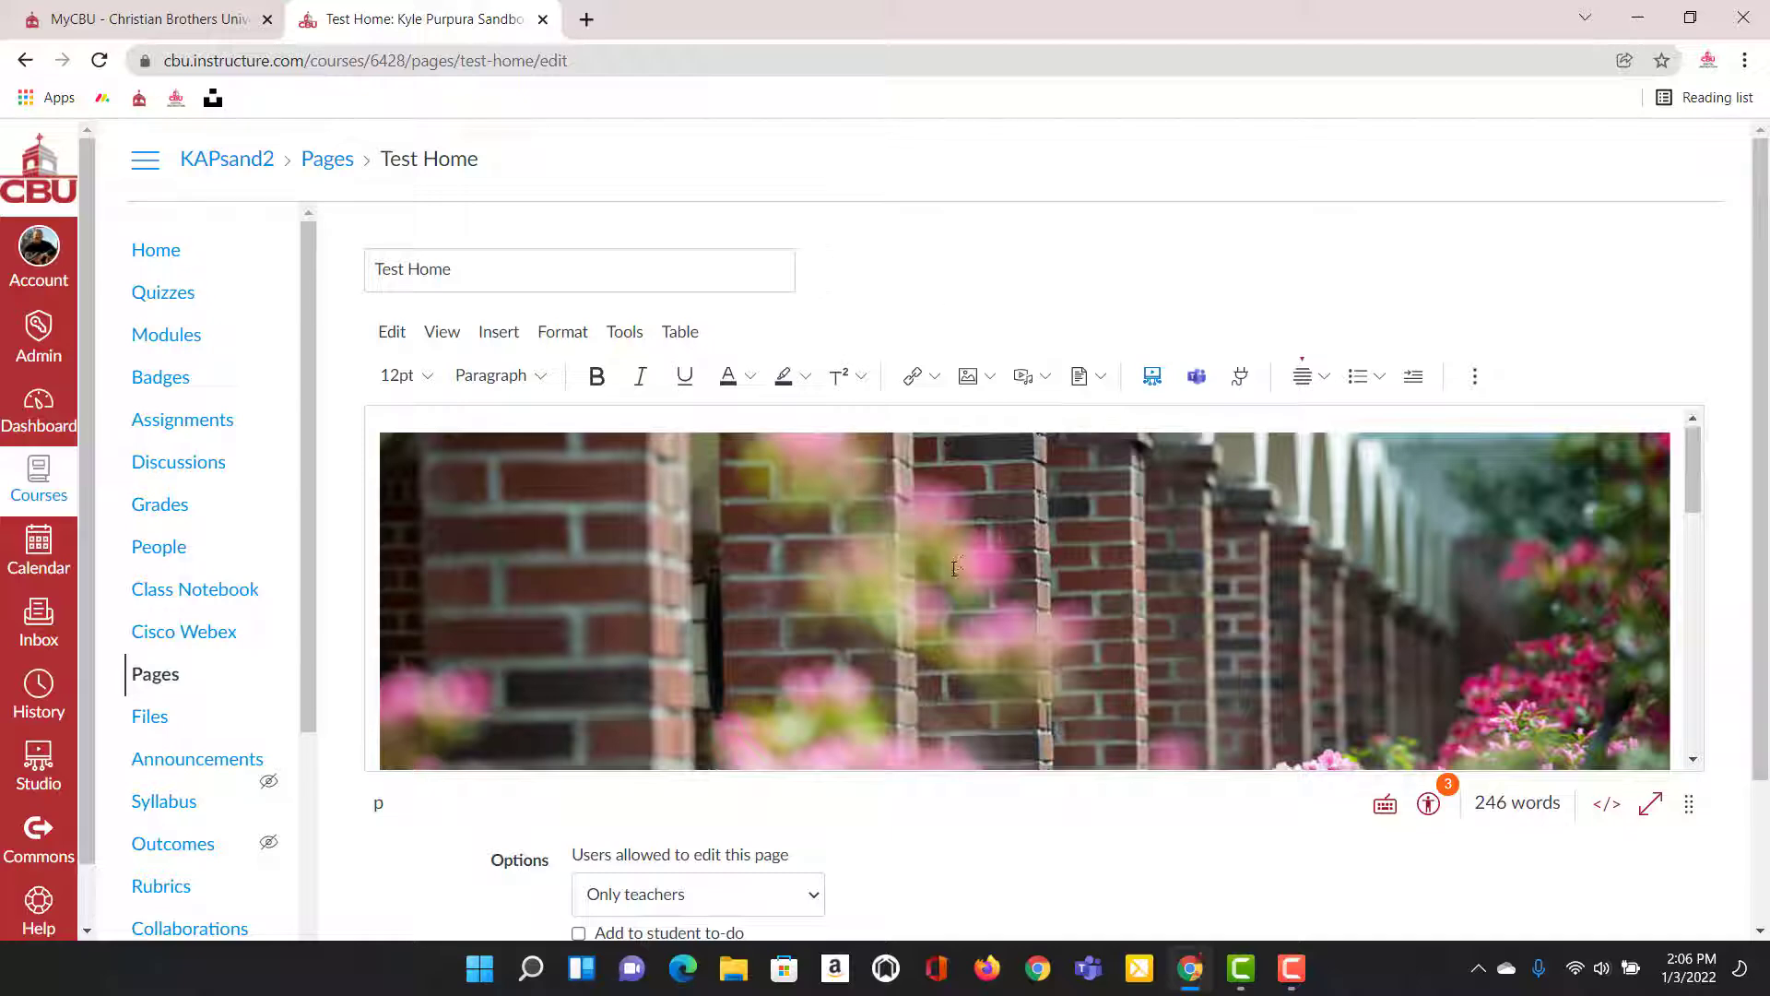
Select the banner image above the Welcome heading and examine its alt text, display, size and context options without changing them.
{"action": "scroll", "coordinate": [969, 574], "scroll_direction": "down", "scroll_amount": 3}
{"action": "scroll", "coordinate": [959, 569], "scroll_direction": "up", "scroll_amount": 3}
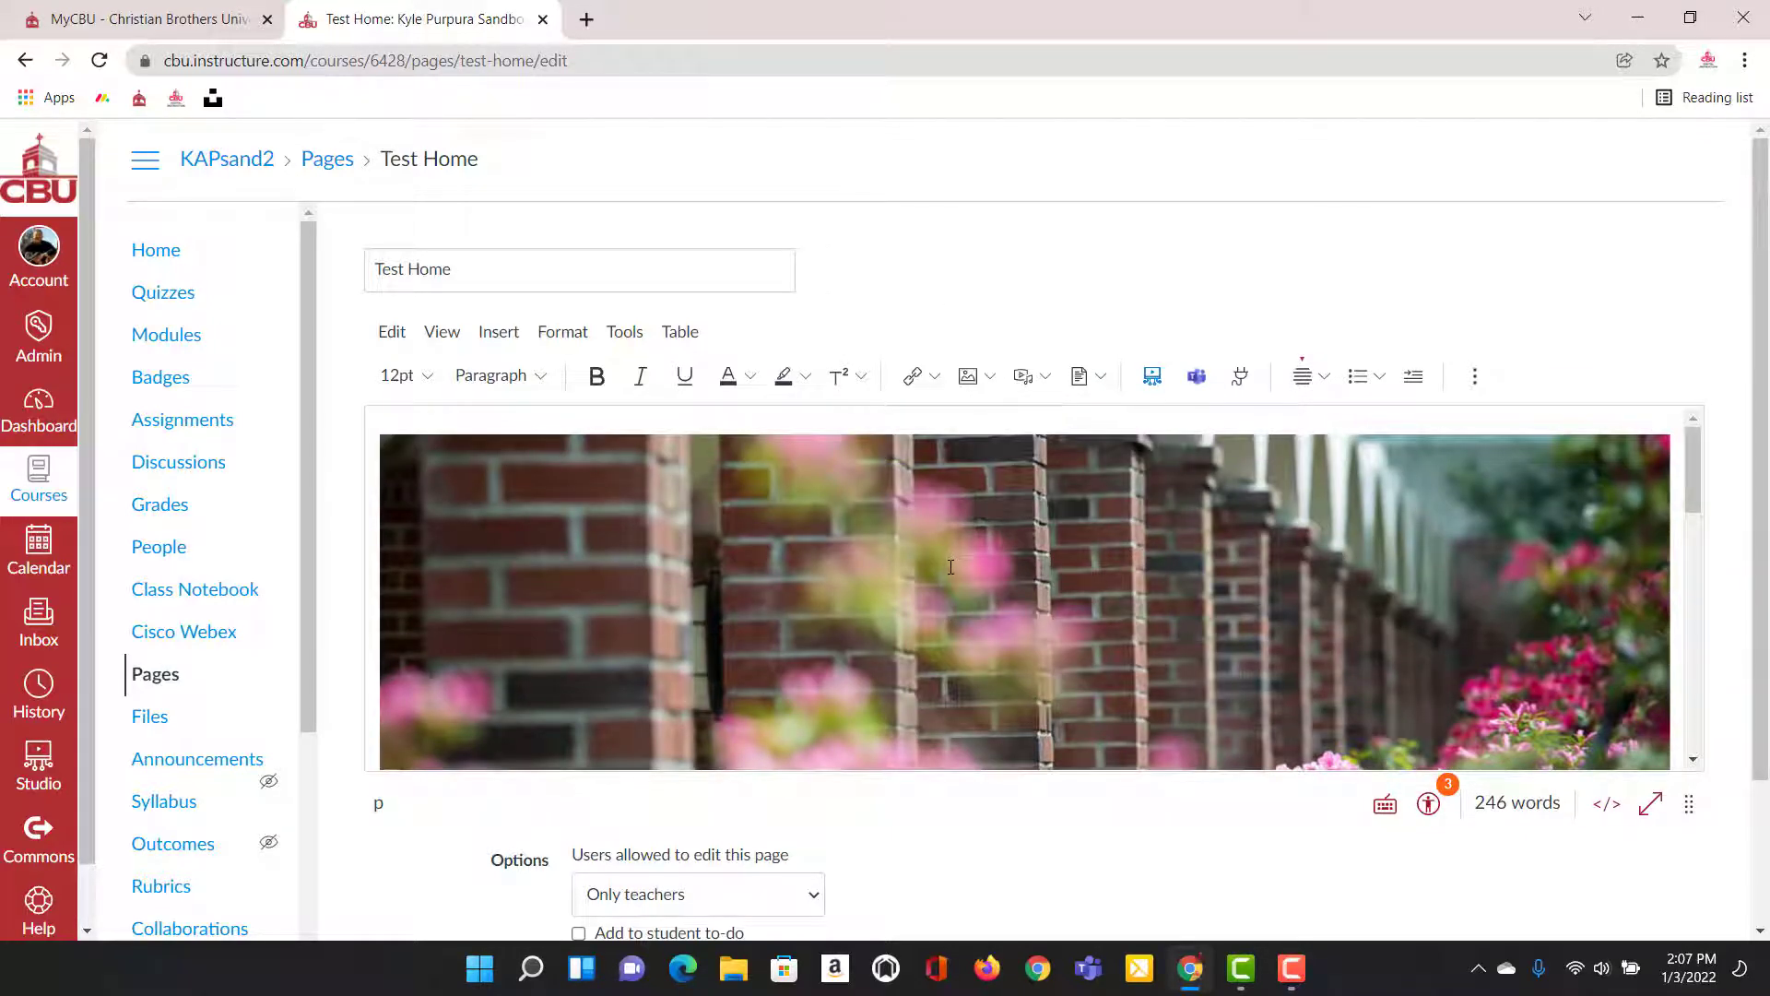
{"action": "scroll", "coordinate": [950, 566], "scroll_direction": "down", "scroll_amount": 3}
{"action": "scroll", "coordinate": [933, 680], "scroll_direction": "up", "scroll_amount": 3}
{"action": "scroll", "coordinate": [816, 552], "scroll_direction": "down", "scroll_amount": 3}
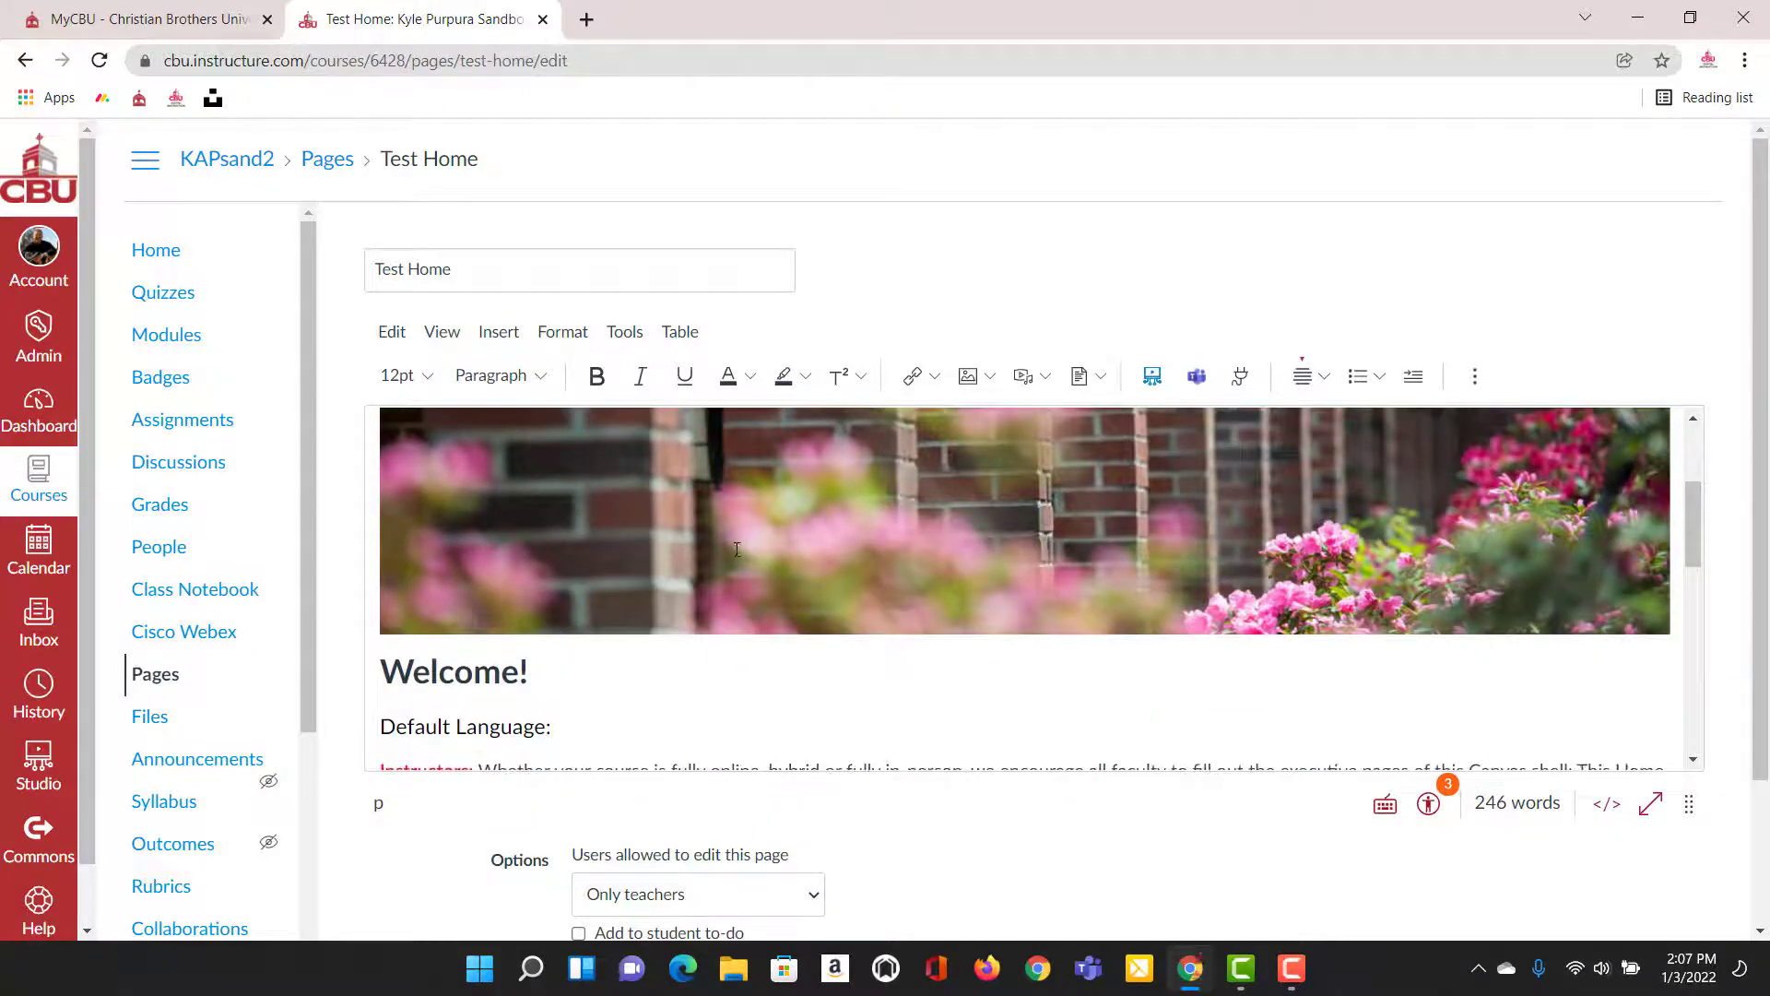
{"action": "scroll", "coordinate": [737, 550], "scroll_direction": "up", "scroll_amount": 3}
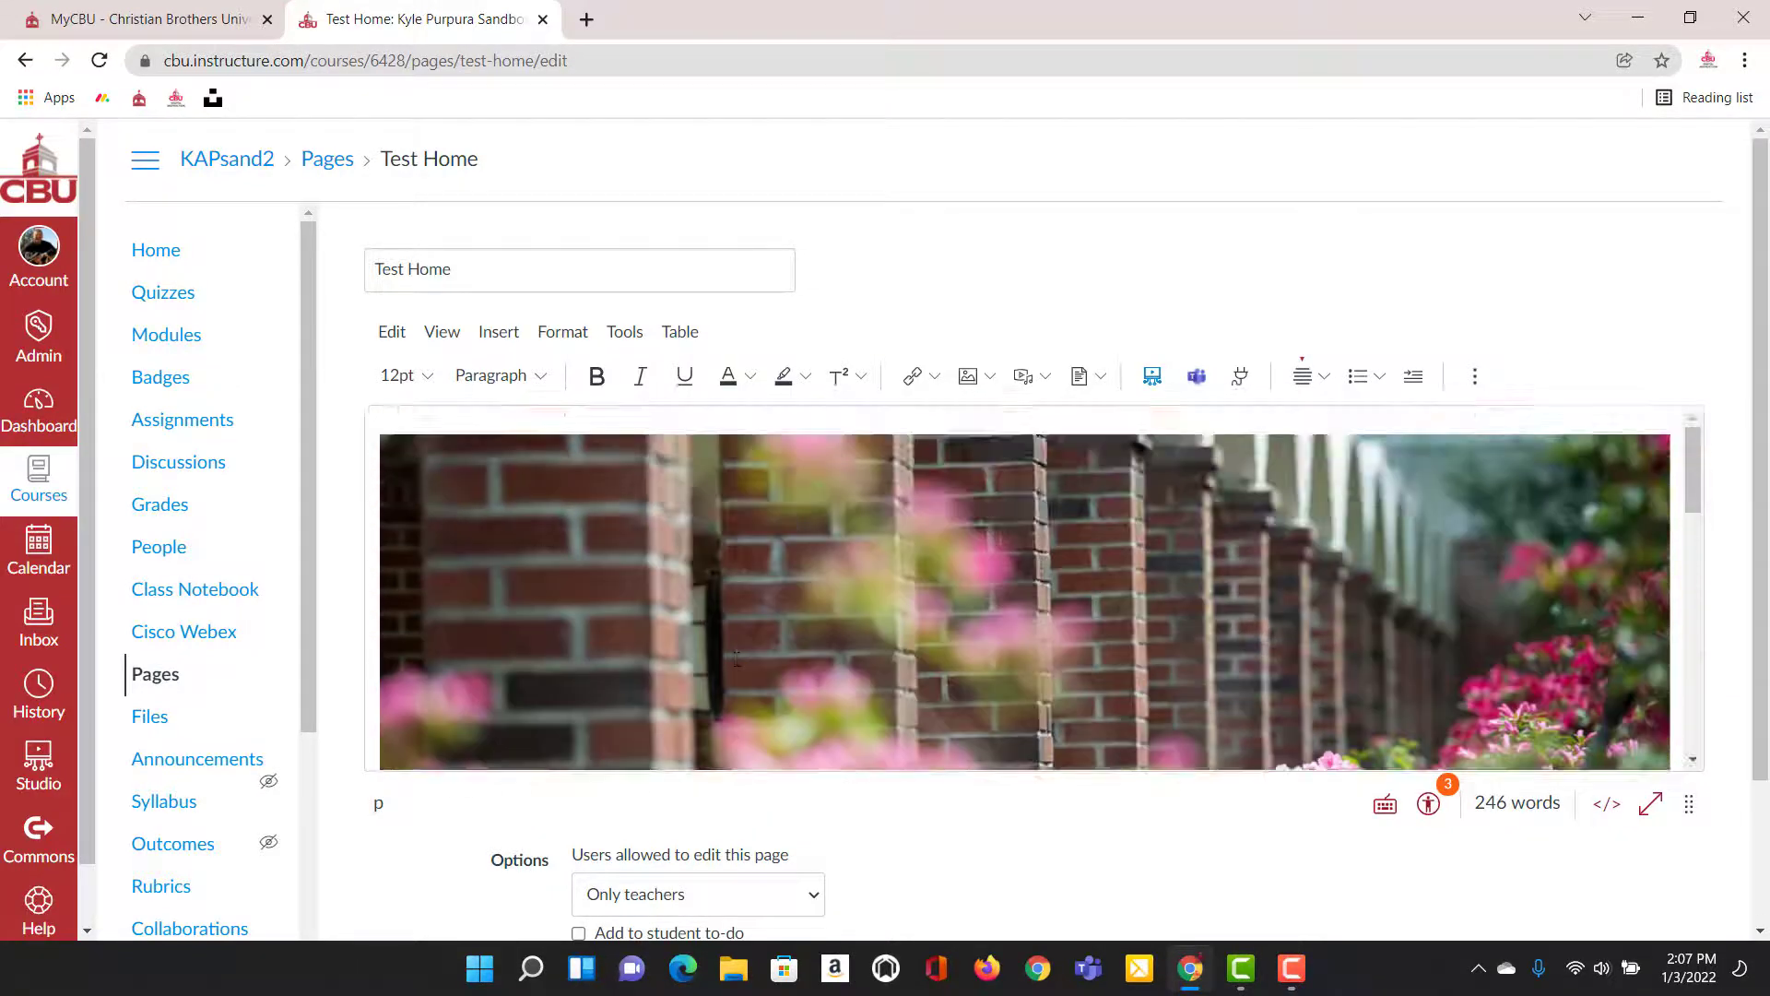
{"action": "left_click", "coordinate": [791, 528]}
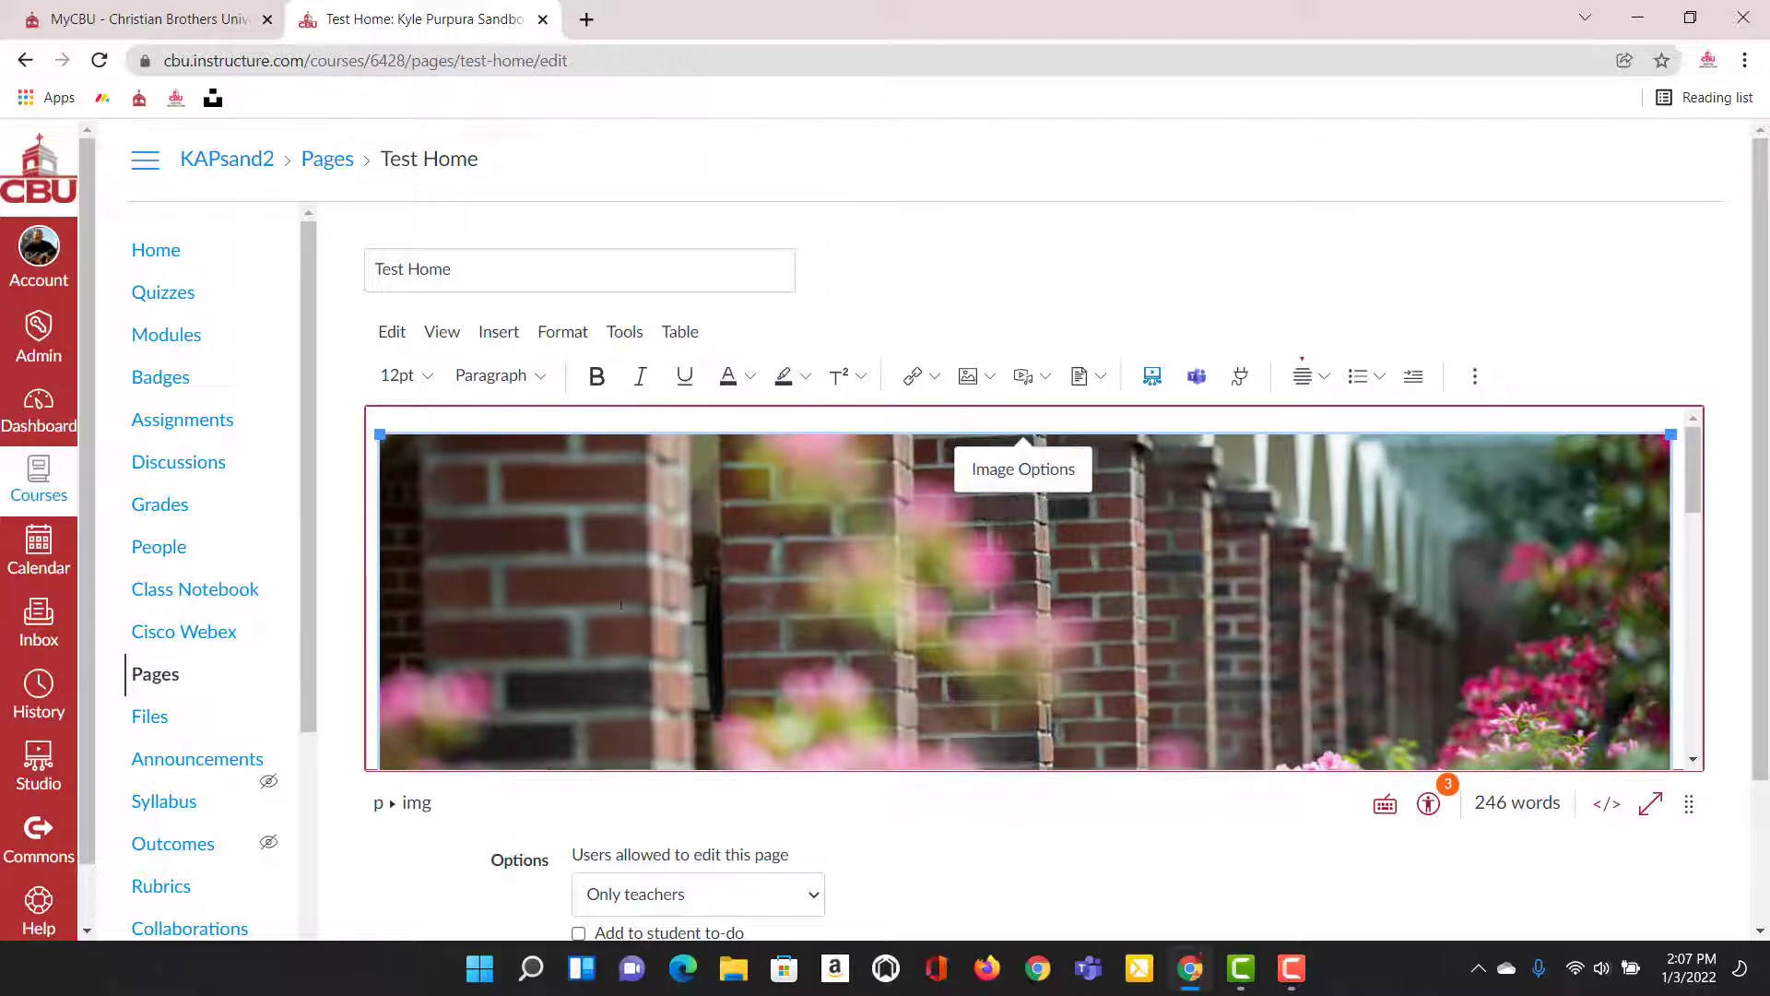
{"action": "left_click", "coordinate": [1000, 478]}
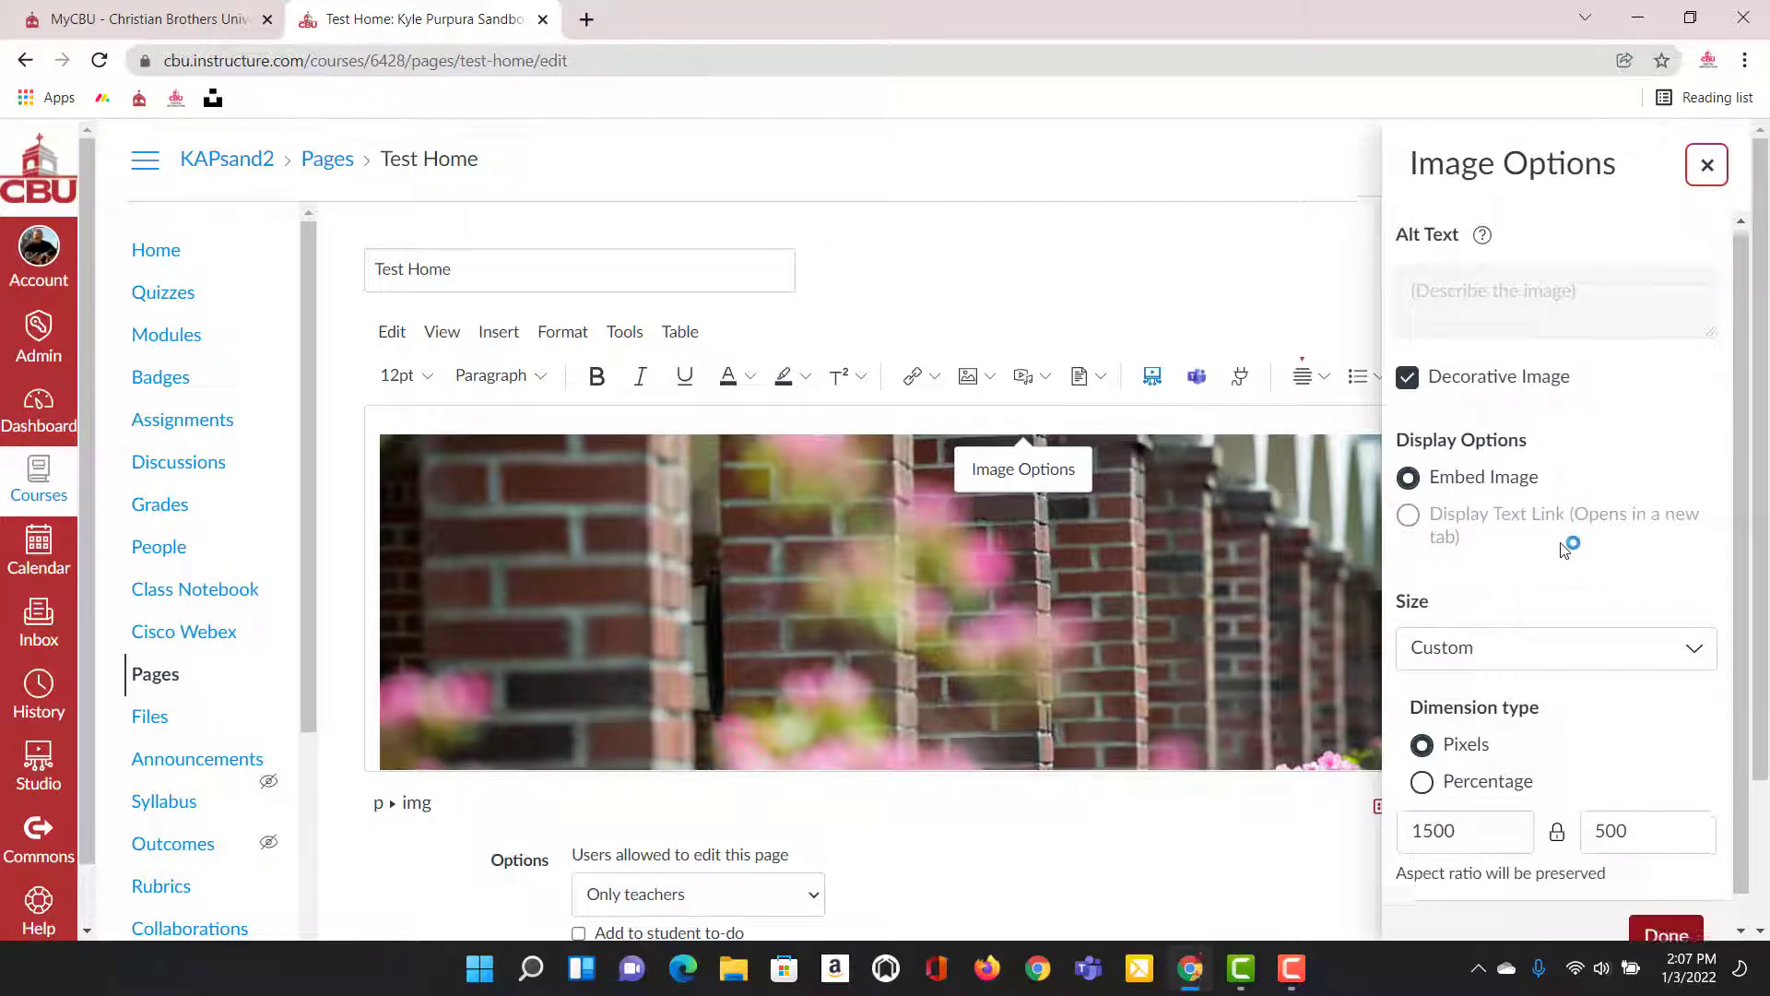
{"action": "scroll", "coordinate": [1568, 549], "scroll_direction": "down", "scroll_amount": 1}
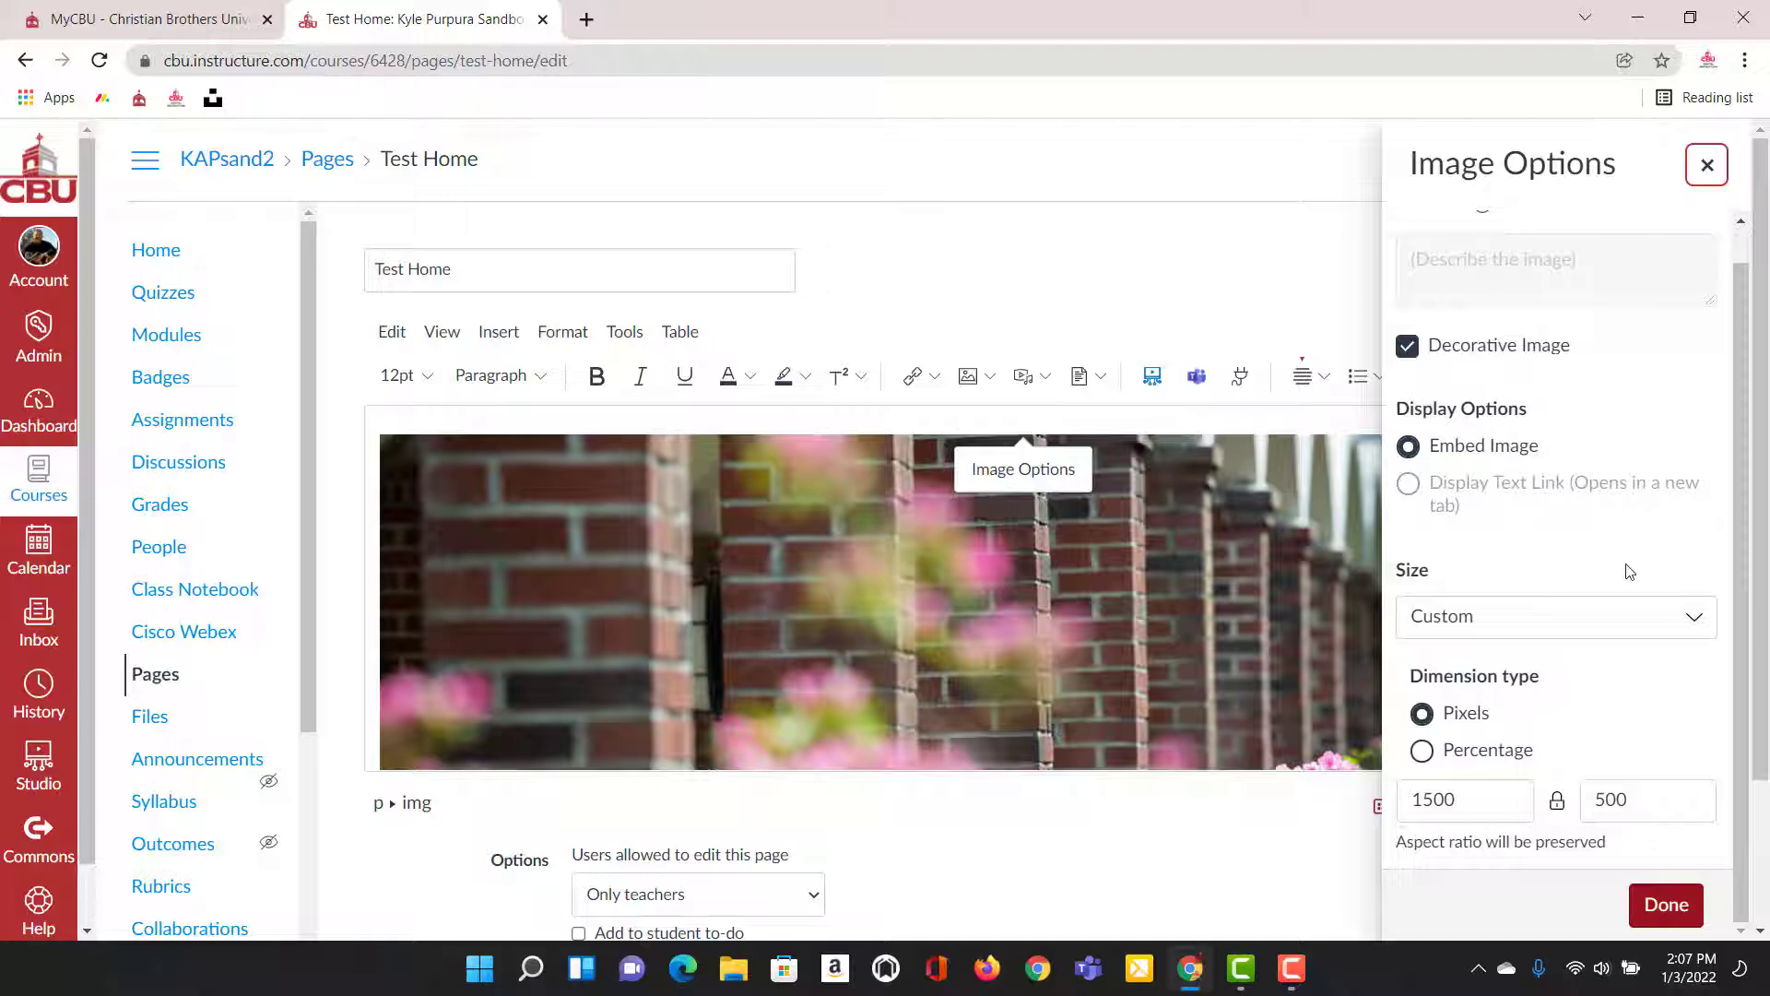
{"action": "scroll", "coordinate": [1630, 572], "scroll_direction": "up", "scroll_amount": 1}
{"action": "key", "text": "Escape"}
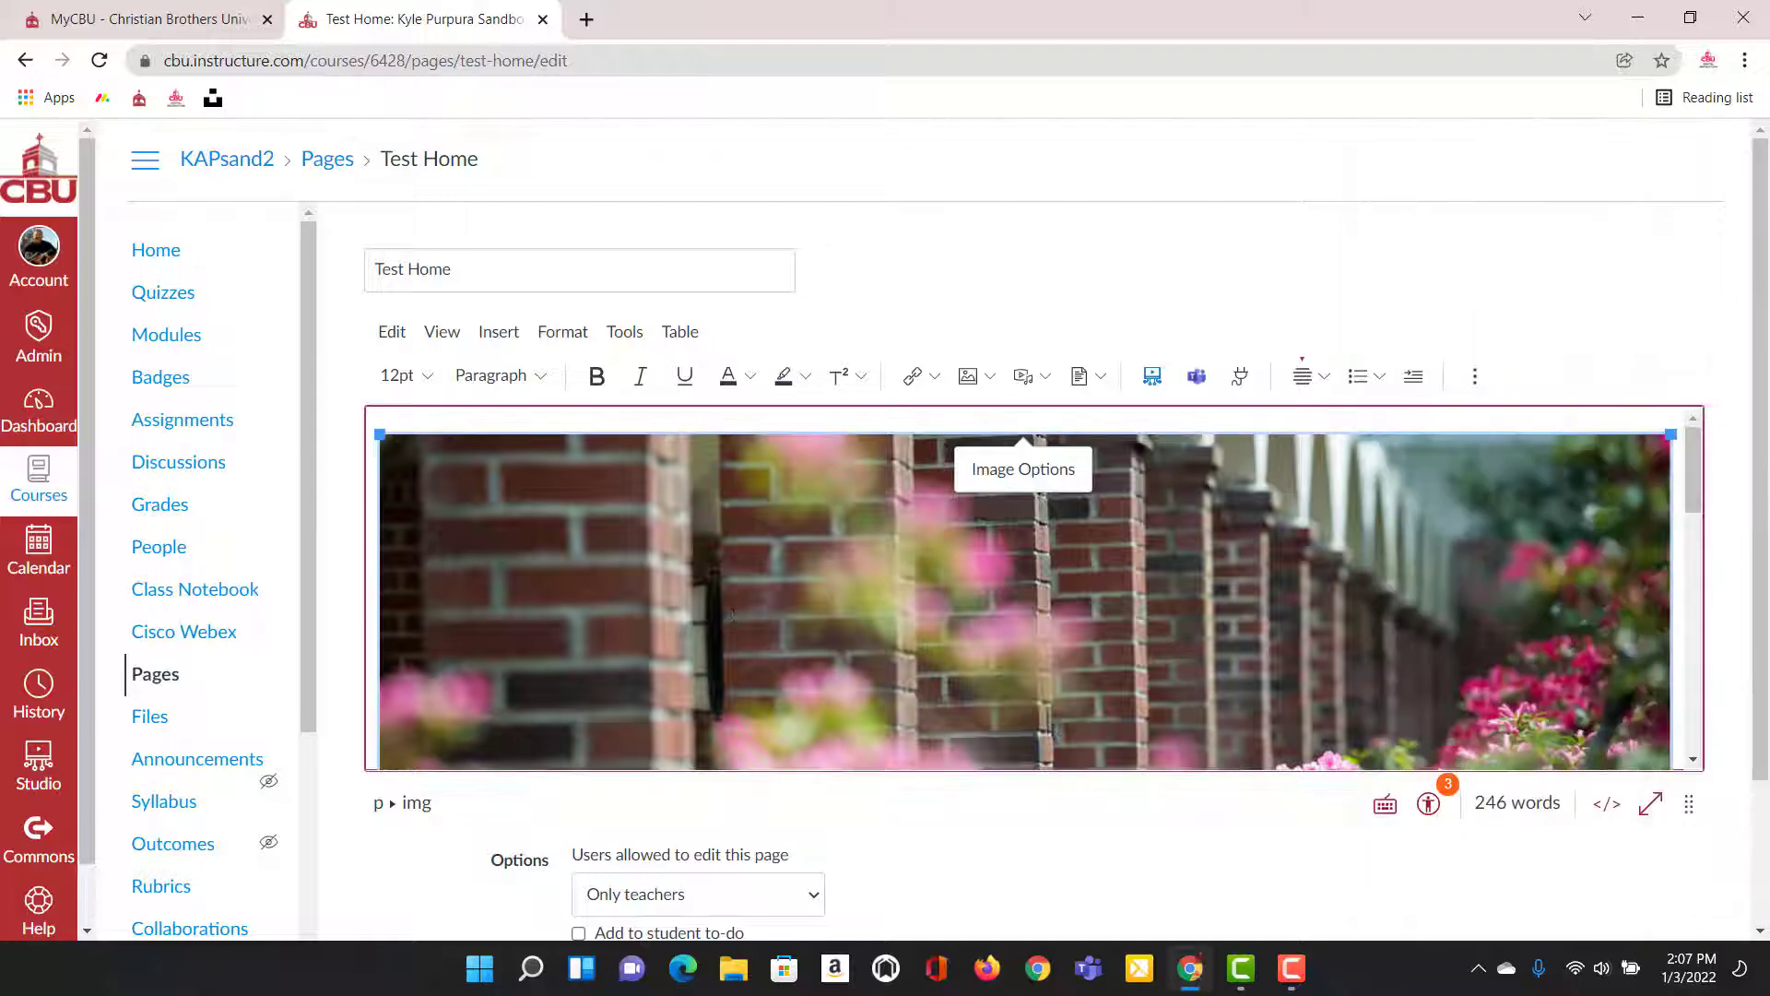
{"action": "right_click", "coordinate": [777, 539]}
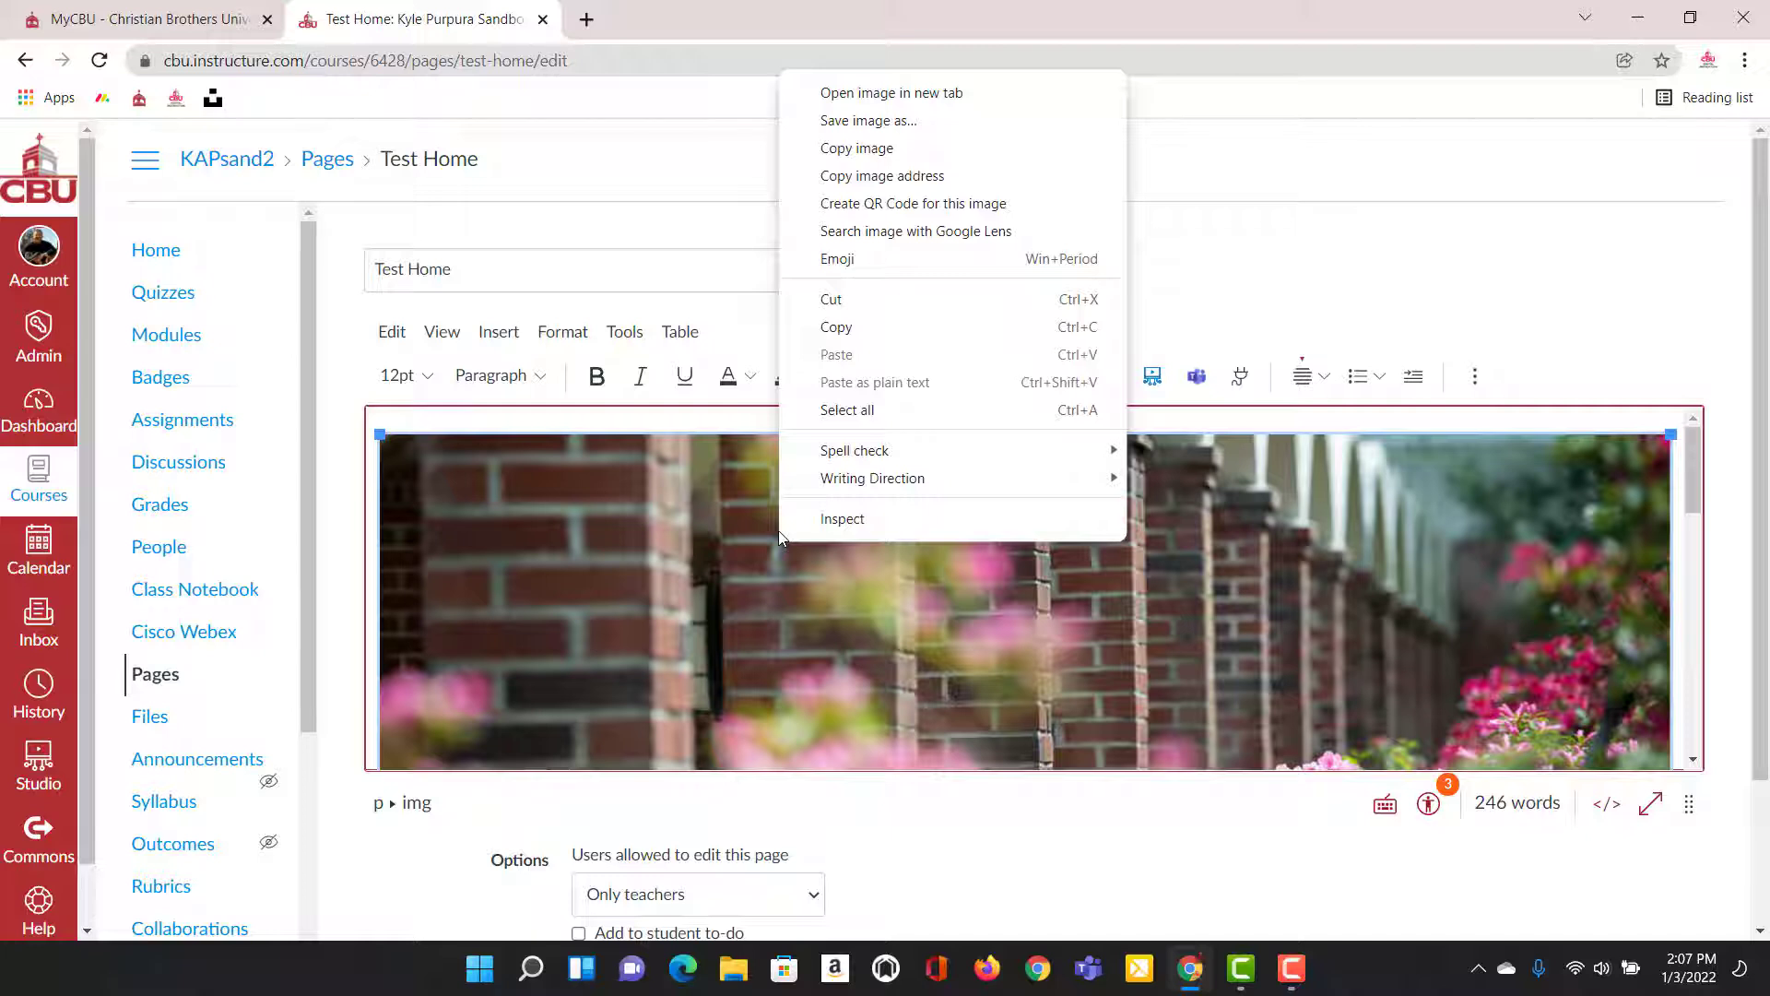
{"action": "left_click", "coordinate": [736, 550]}
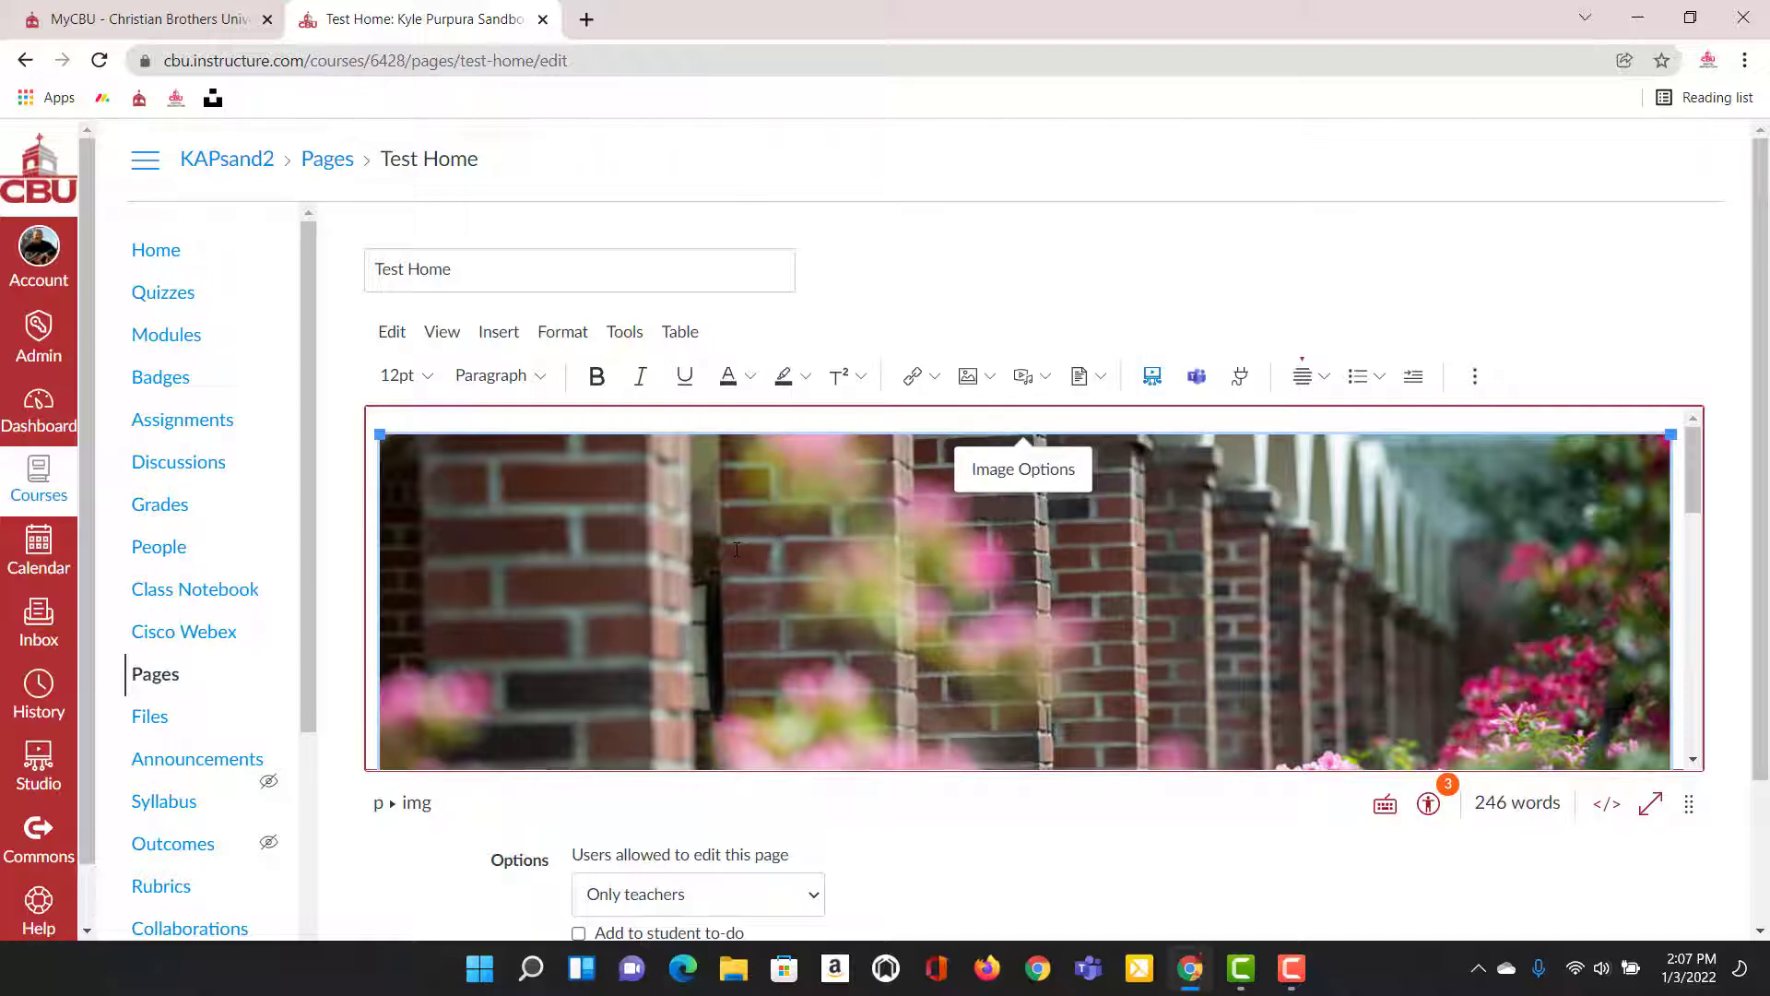
Delete the brick-column banner image and place the cursor on the blank line above the Welcome heading.
{"action": "key", "text": "Delete"}
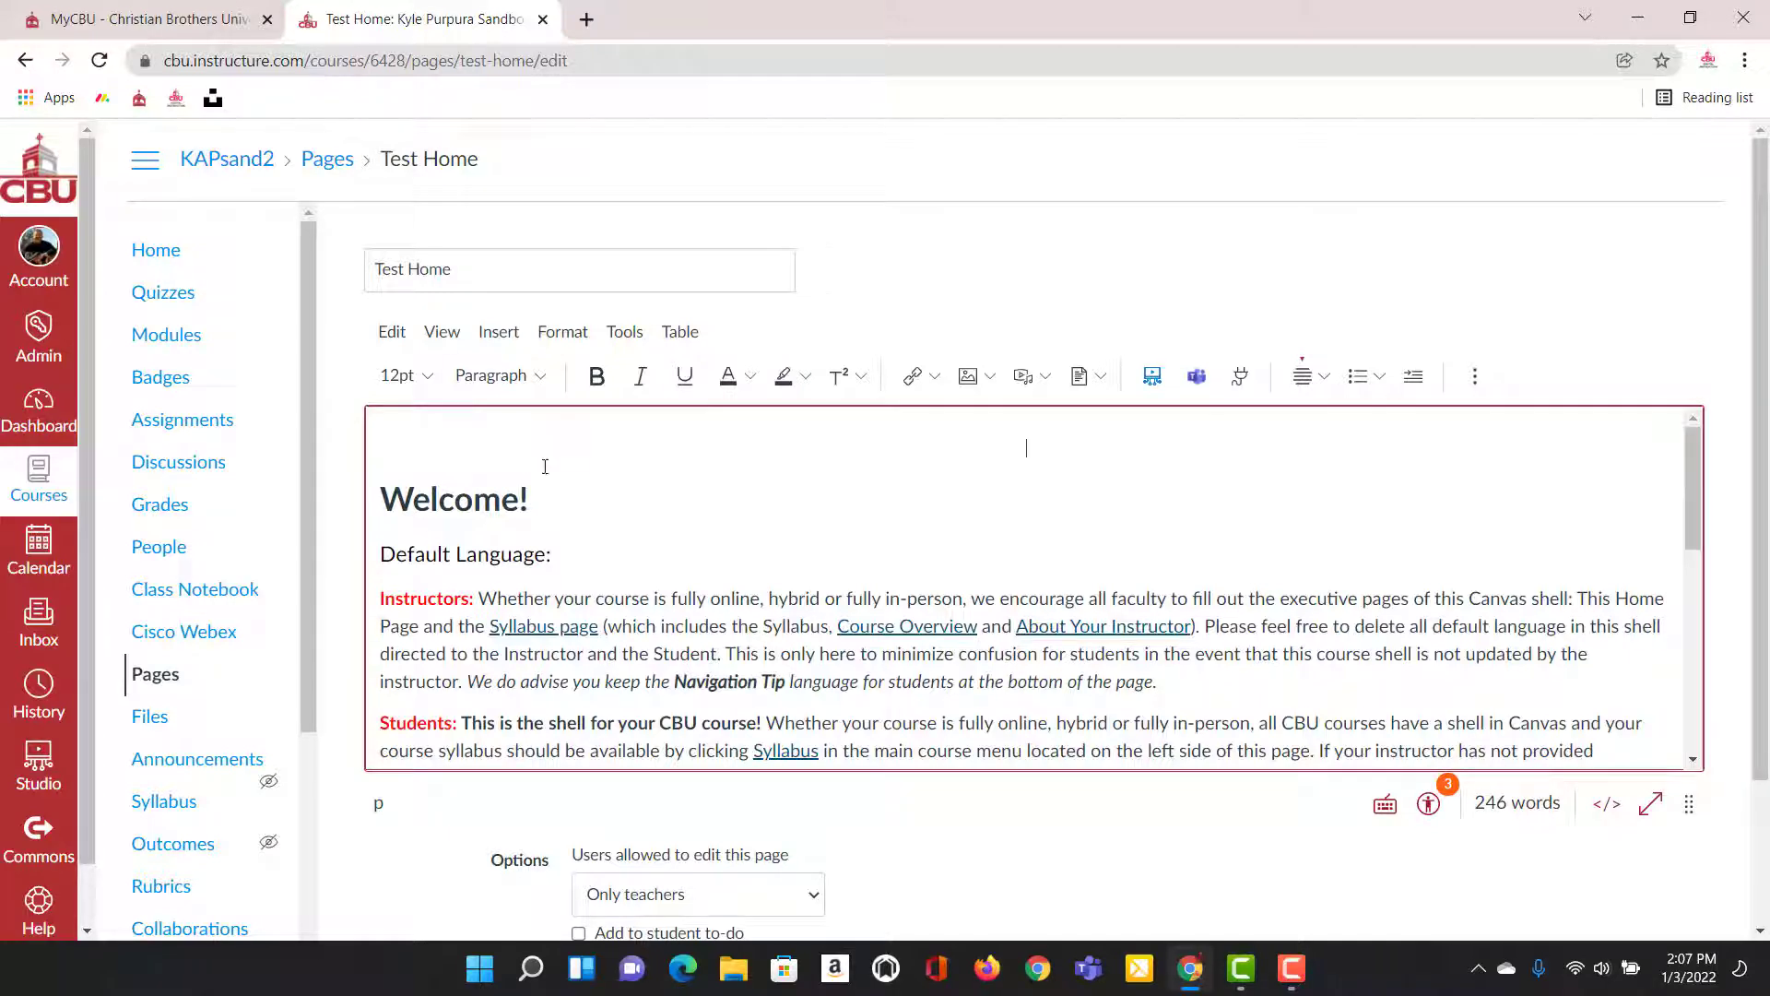
{"action": "left_click", "coordinate": [616, 472]}
{"action": "left_click", "coordinate": [572, 435]}
Browse the user images available for insertion, then close the list without inserting one.
{"action": "left_click", "coordinate": [991, 380]}
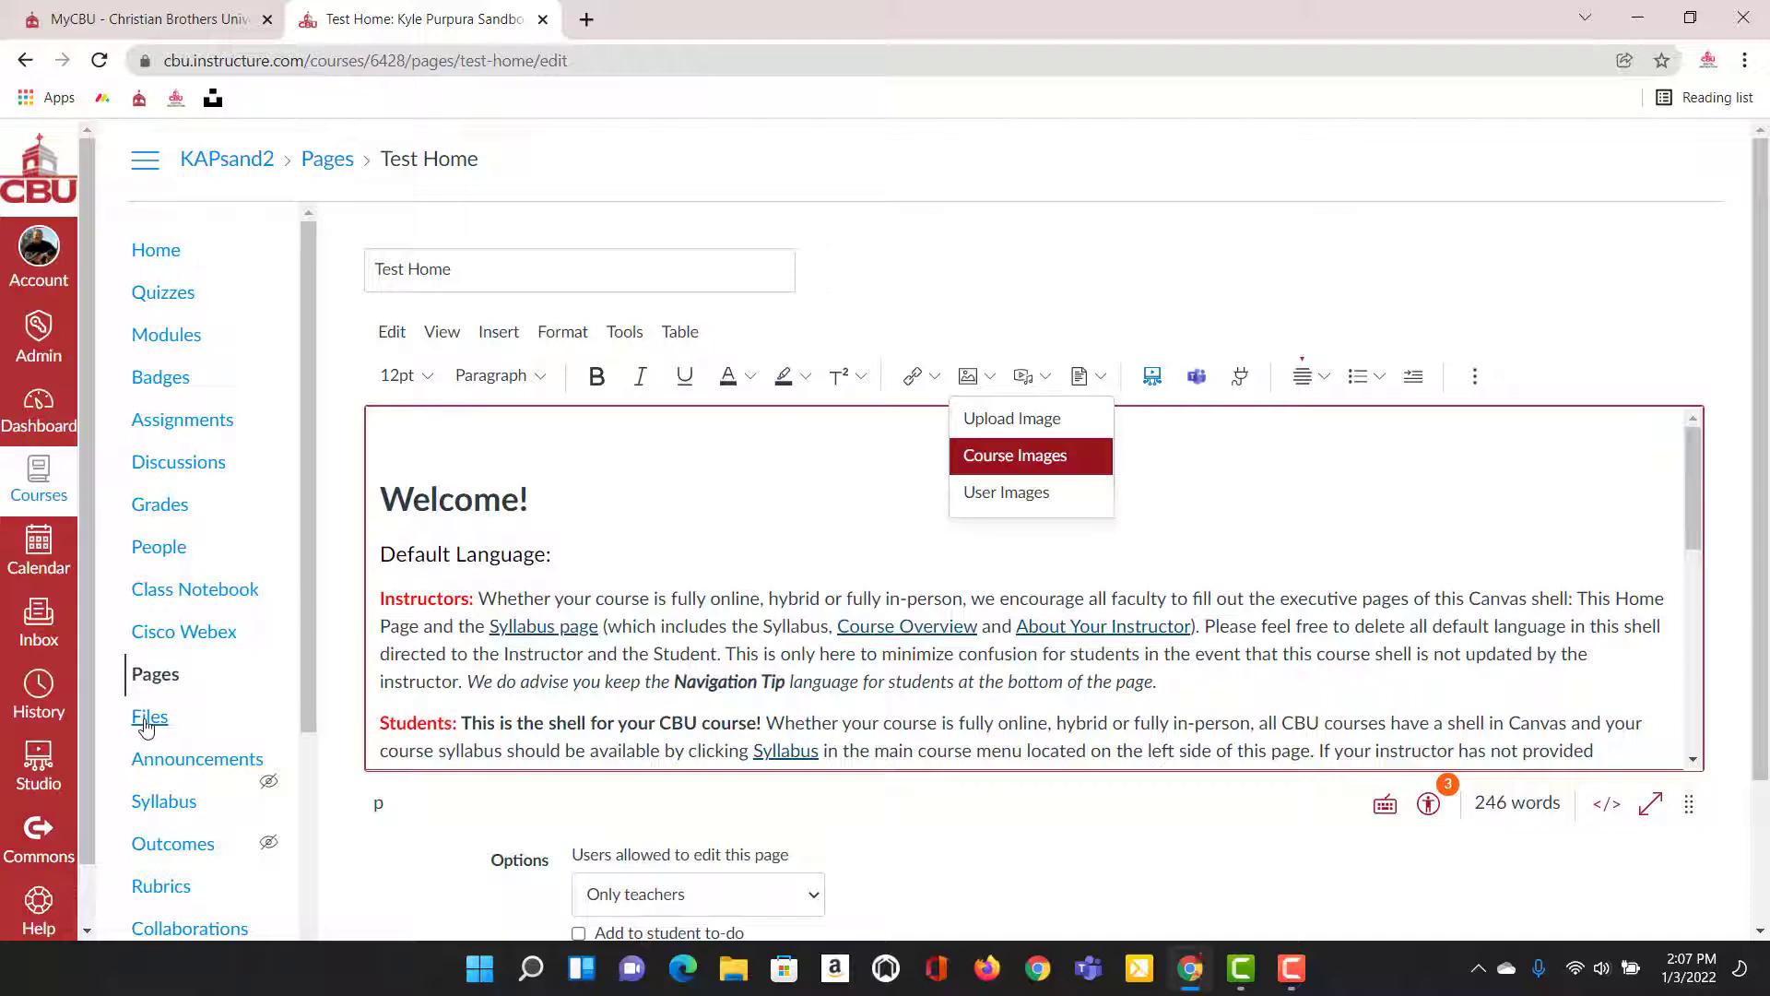
{"action": "left_click", "coordinate": [1059, 503]}
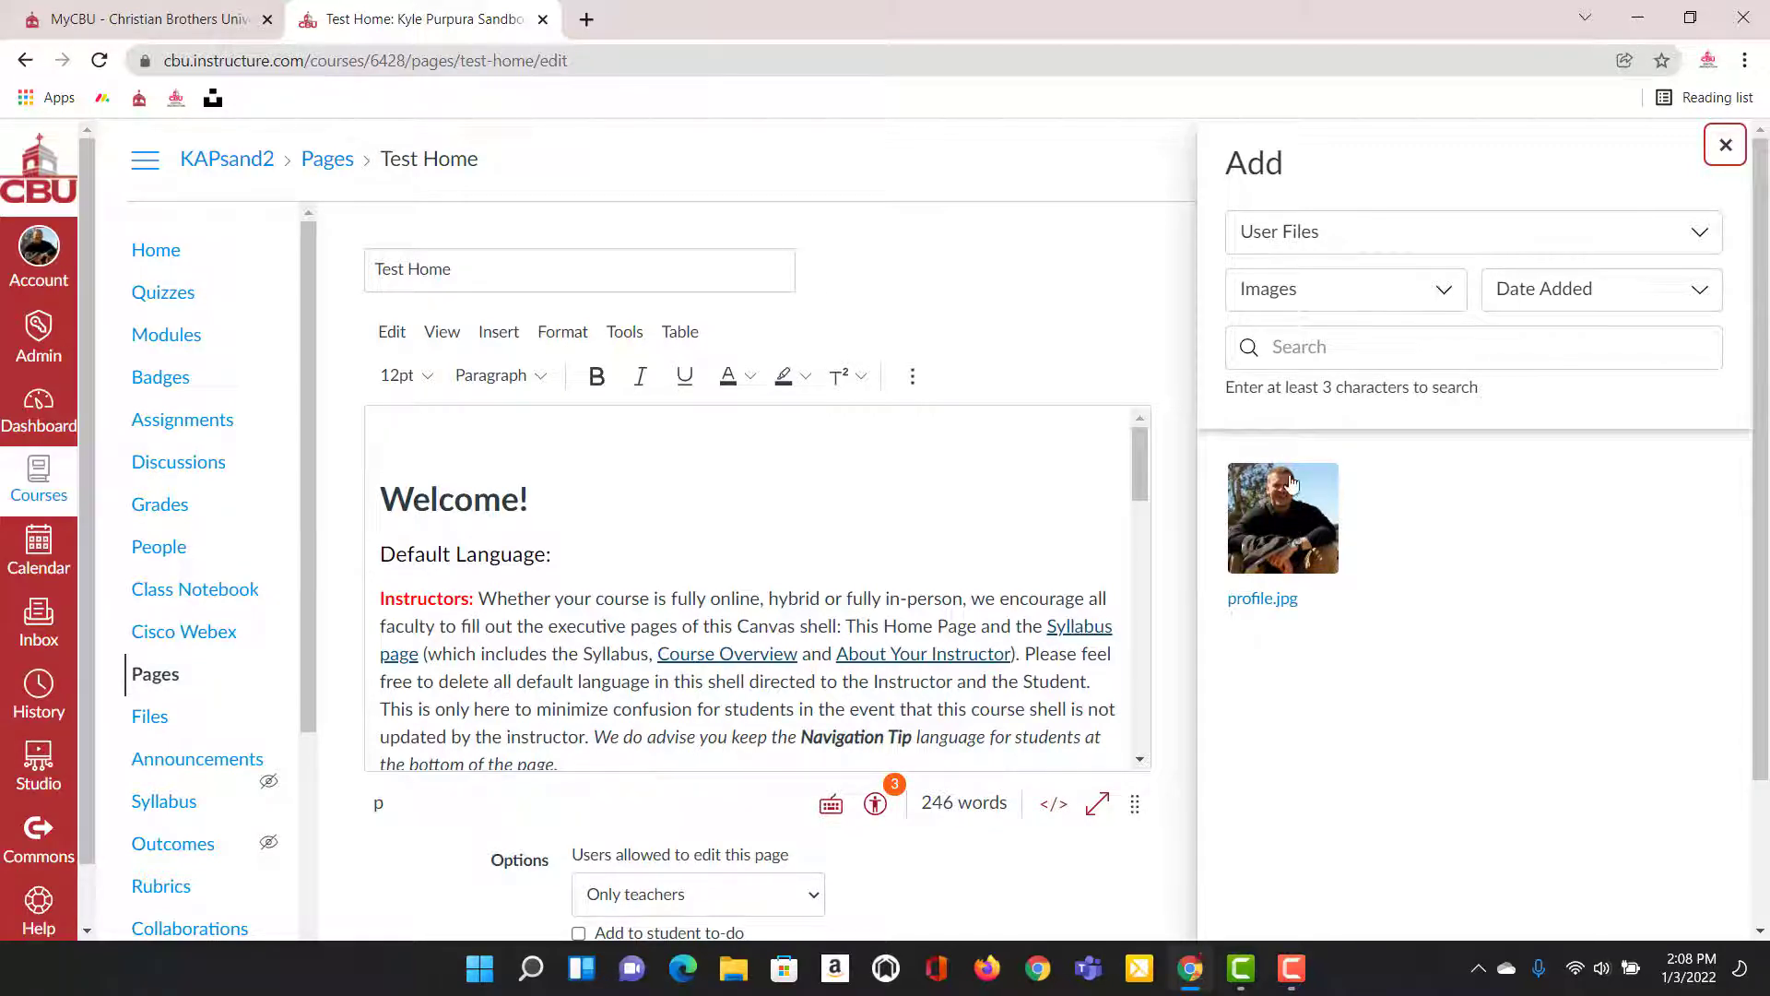
{"action": "left_click", "coordinate": [1725, 146]}
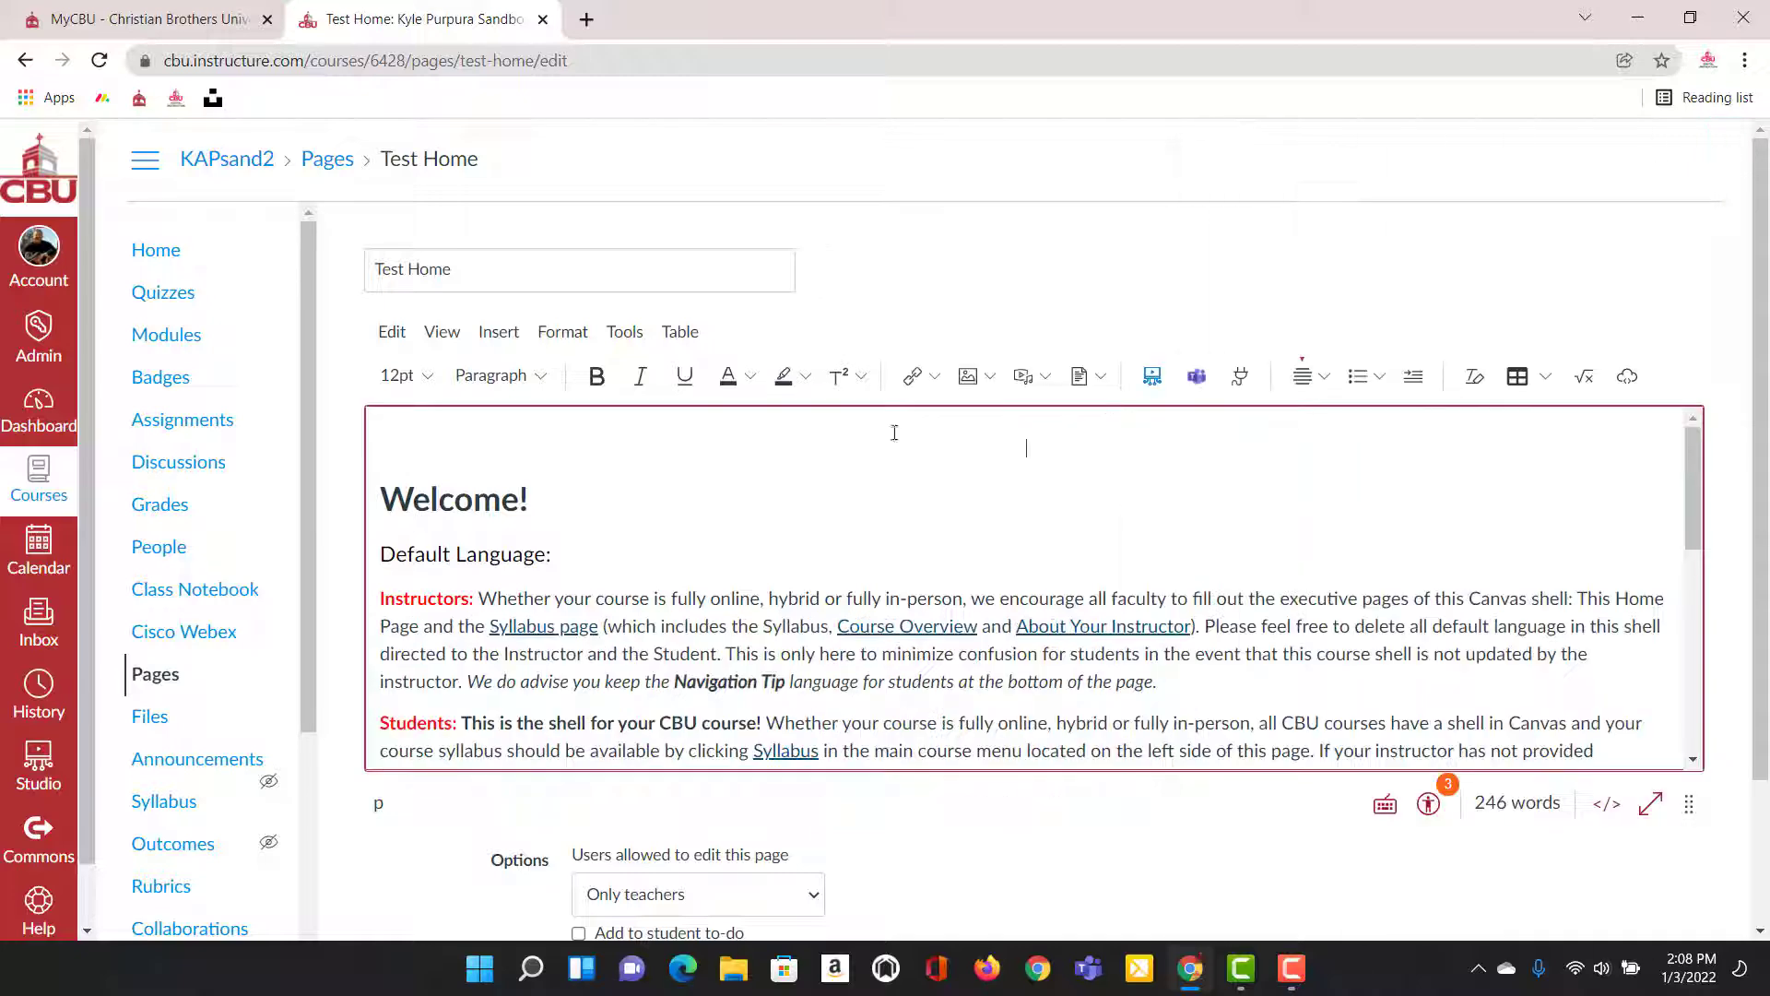
Upload the "CBU nite" image from the computer's Video images folder and insert it above the Welcome heading.
{"action": "left_click", "coordinate": [990, 376]}
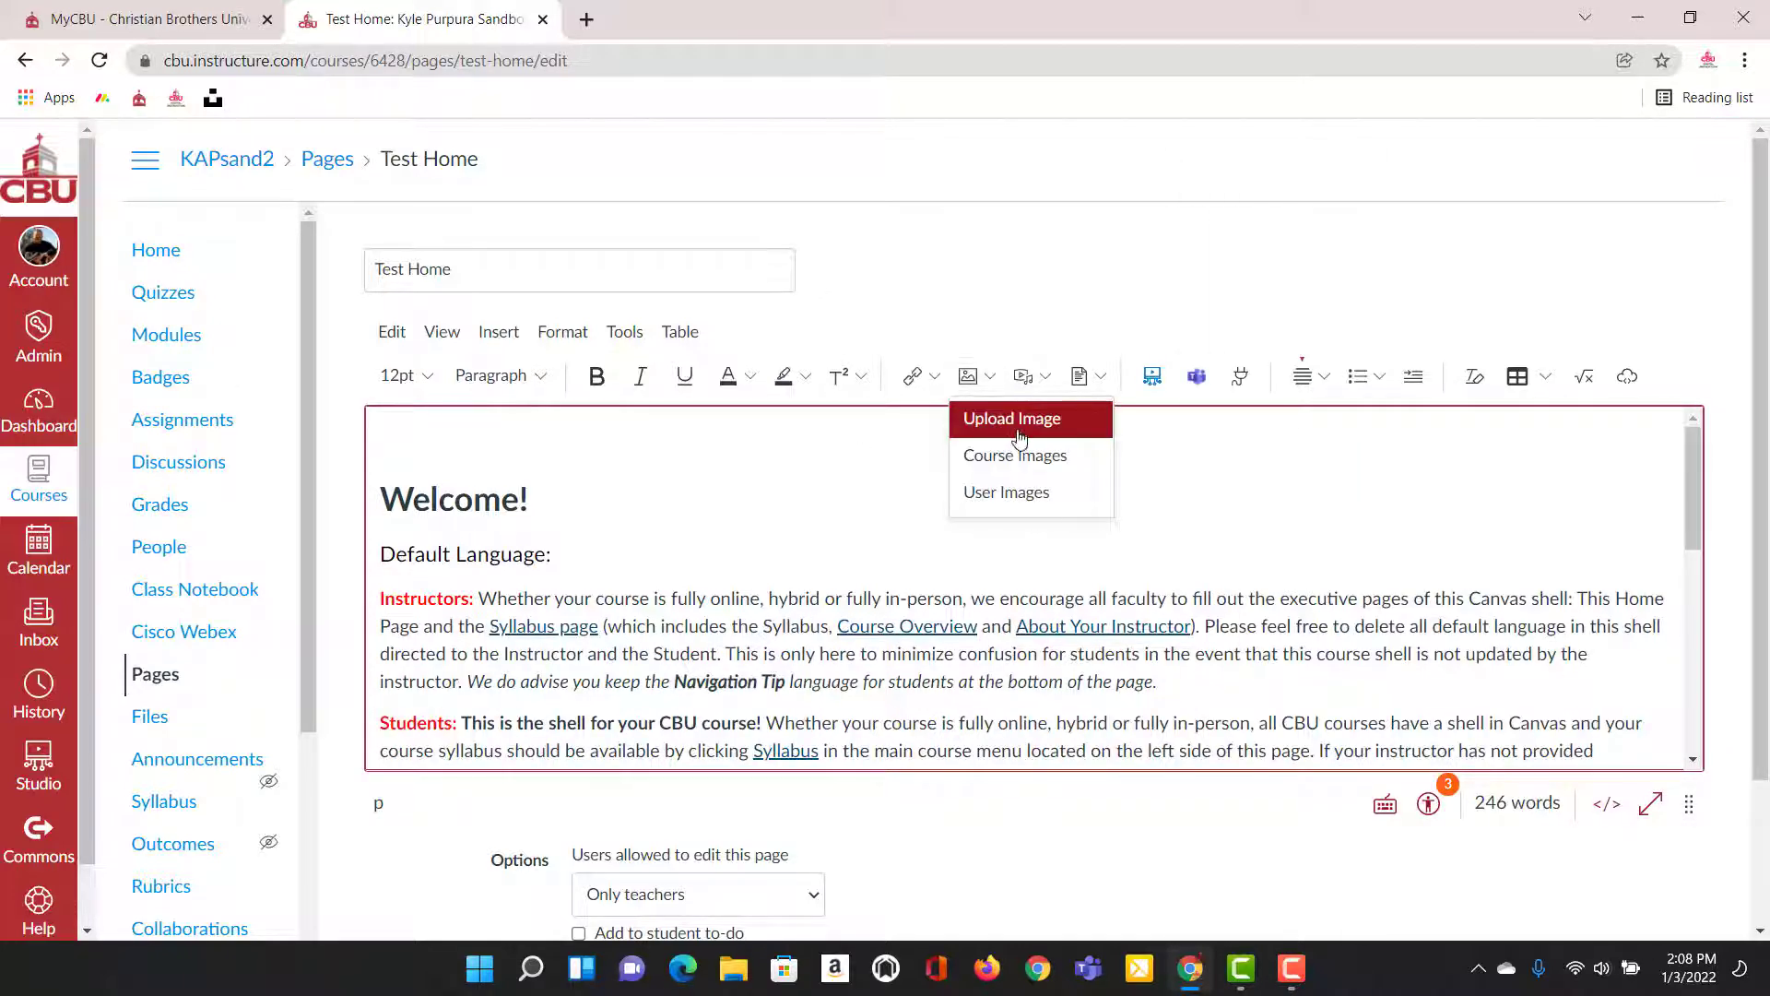
{"action": "left_click", "coordinate": [1014, 419]}
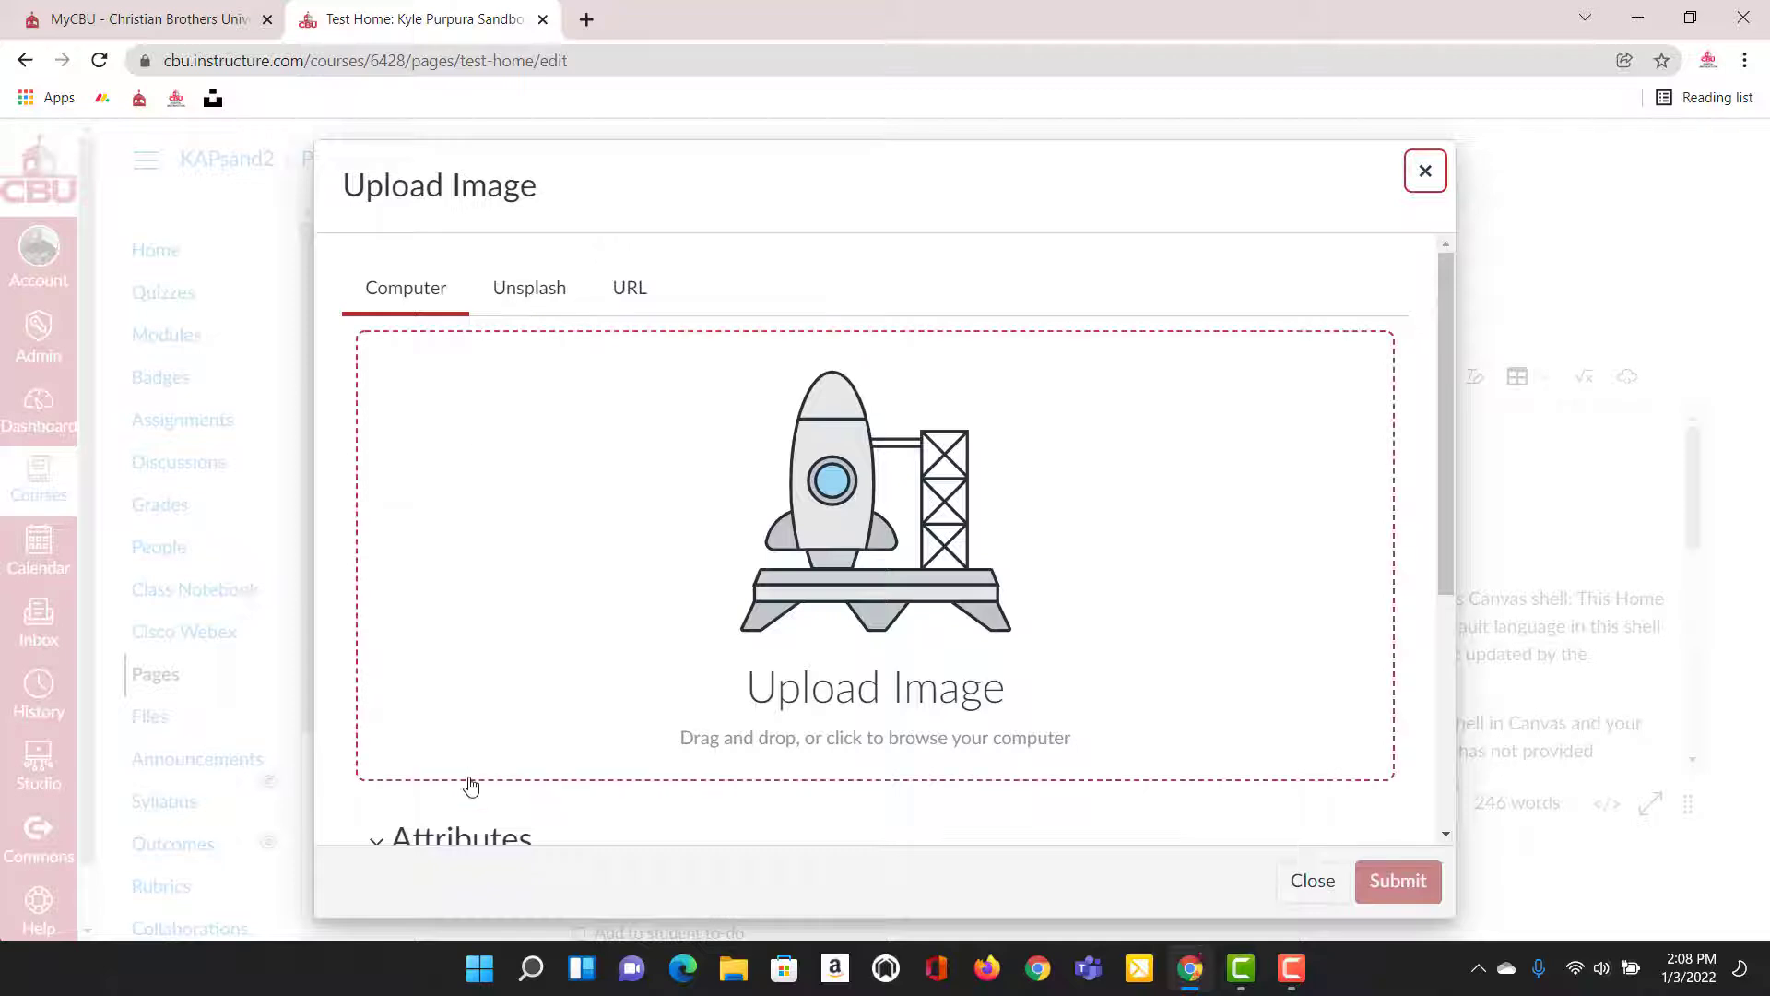
{"action": "scroll", "coordinate": [780, 562], "scroll_direction": "down", "scroll_amount": 3}
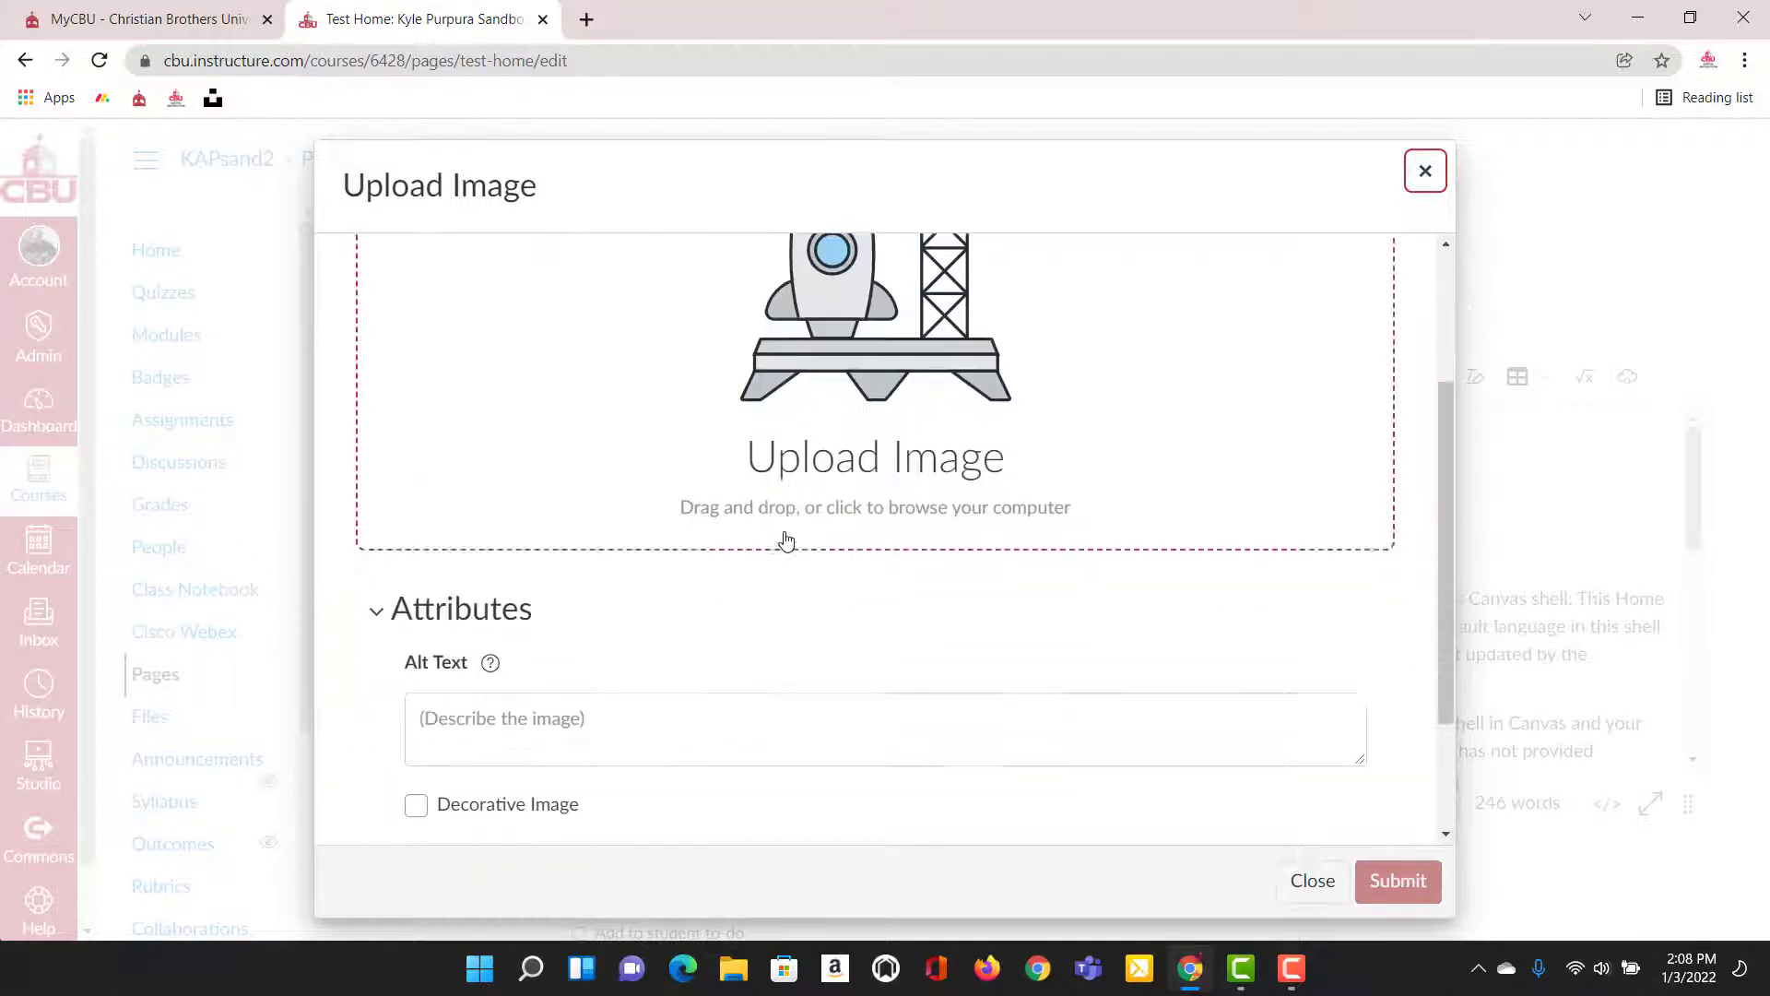
{"action": "scroll", "coordinate": [783, 542], "scroll_direction": "up", "scroll_amount": 3}
{"action": "left_click", "coordinate": [425, 289]}
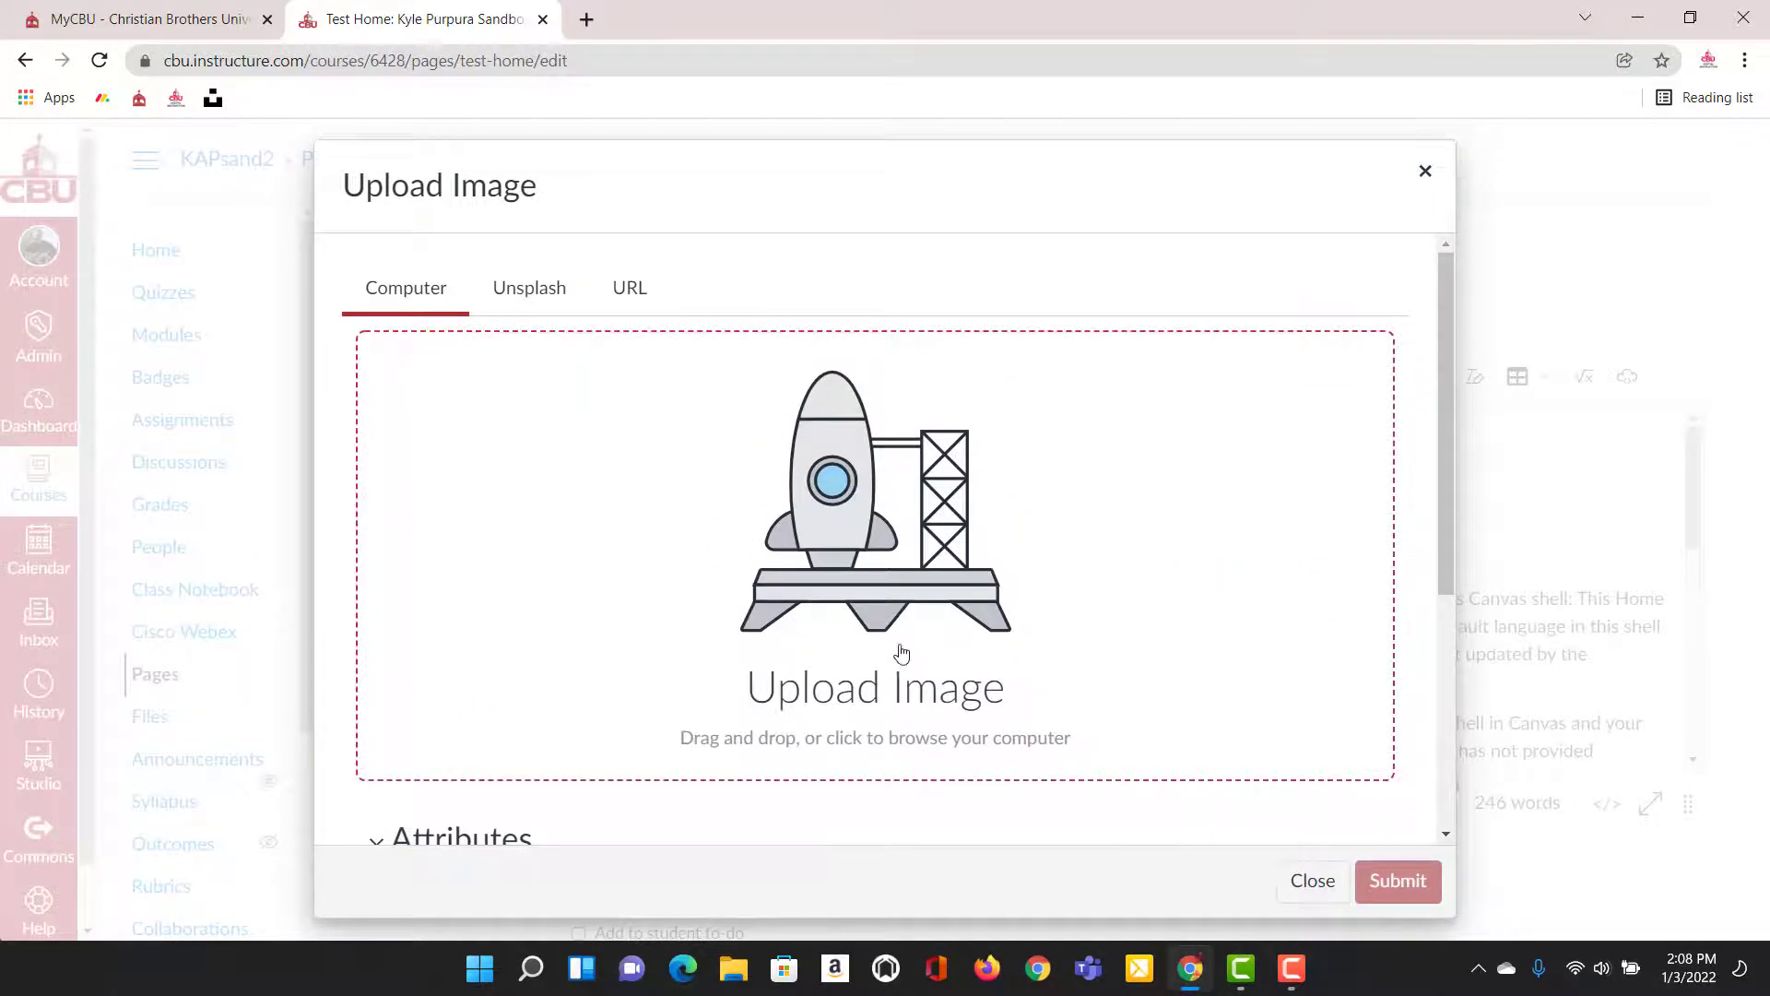
{"action": "left_click", "coordinate": [908, 710]}
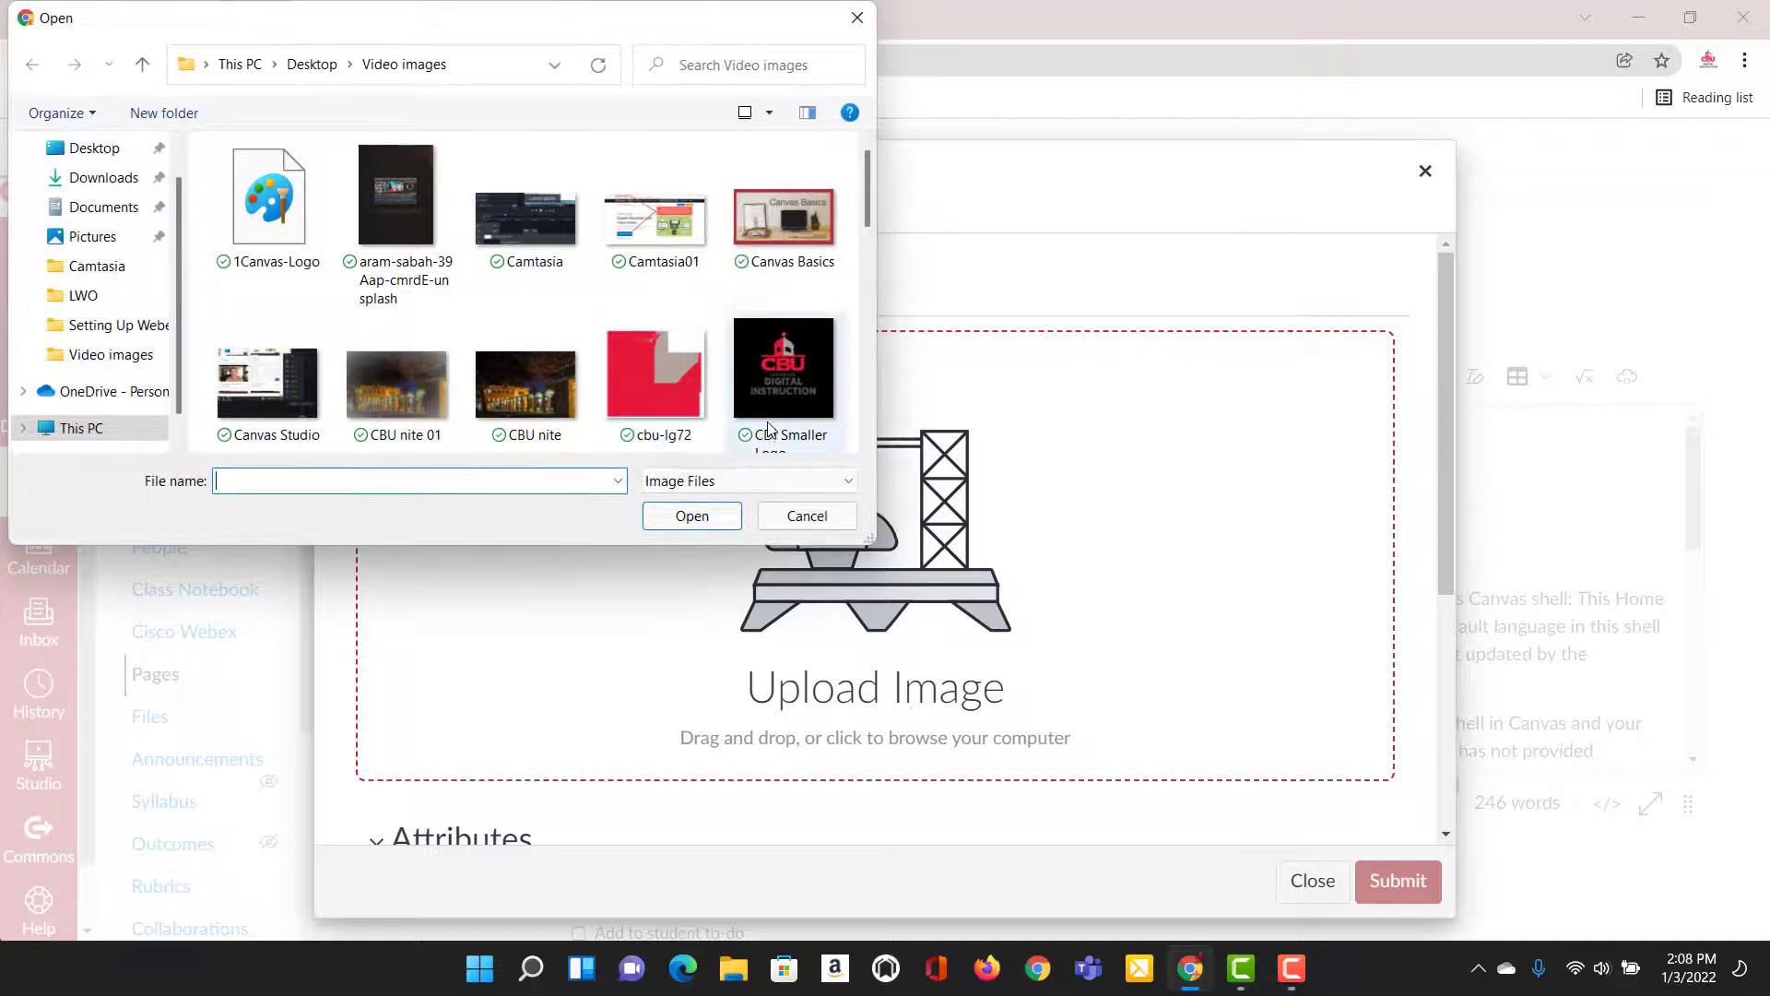
{"action": "left_click", "coordinate": [508, 398]}
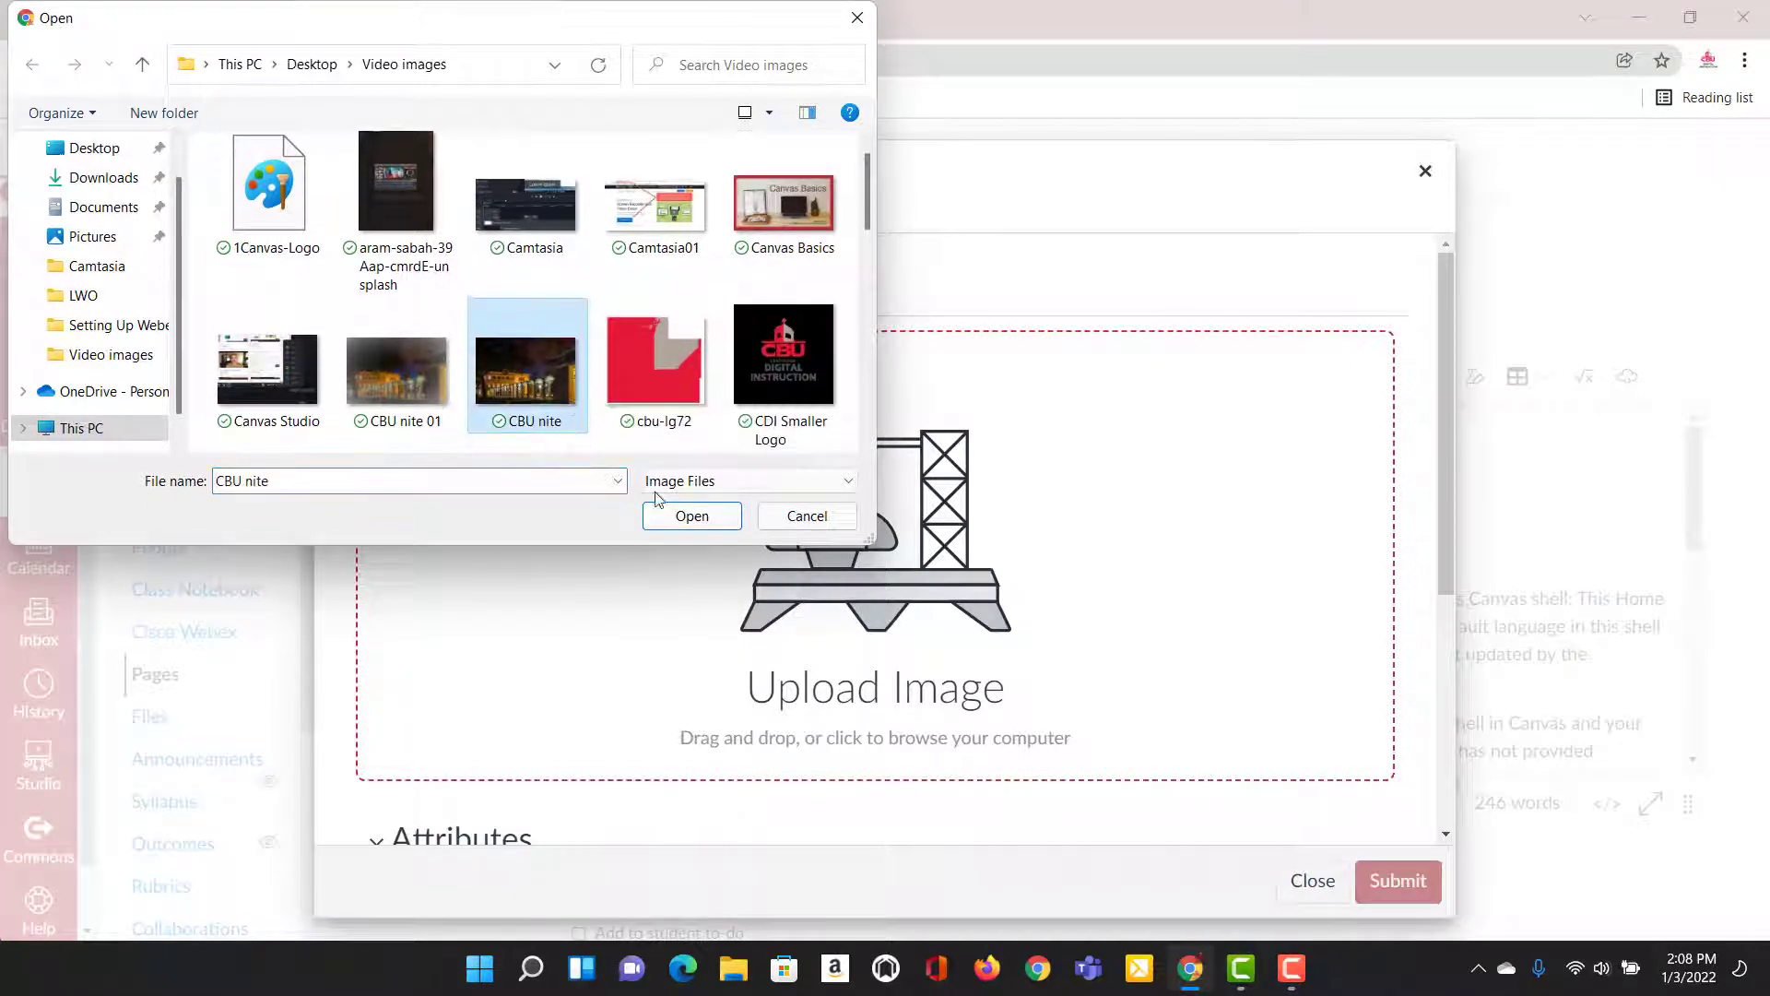
{"action": "left_click", "coordinate": [680, 516]}
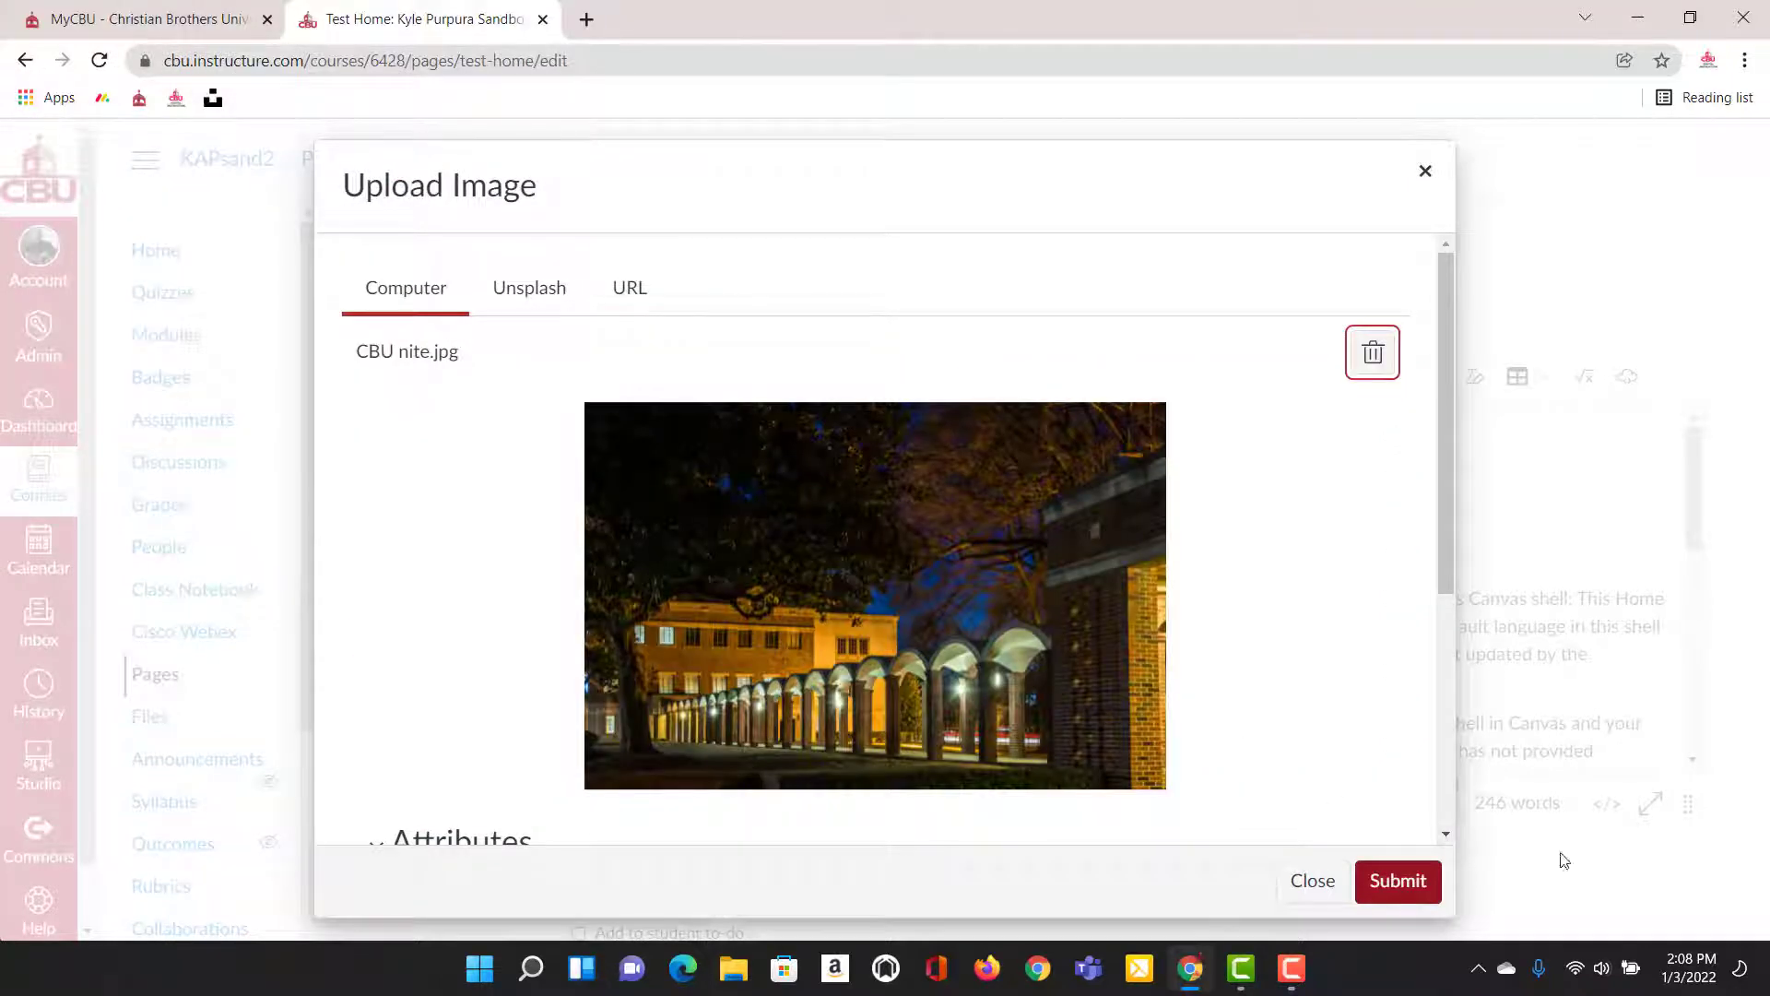
{"action": "left_click", "coordinate": [1398, 883]}
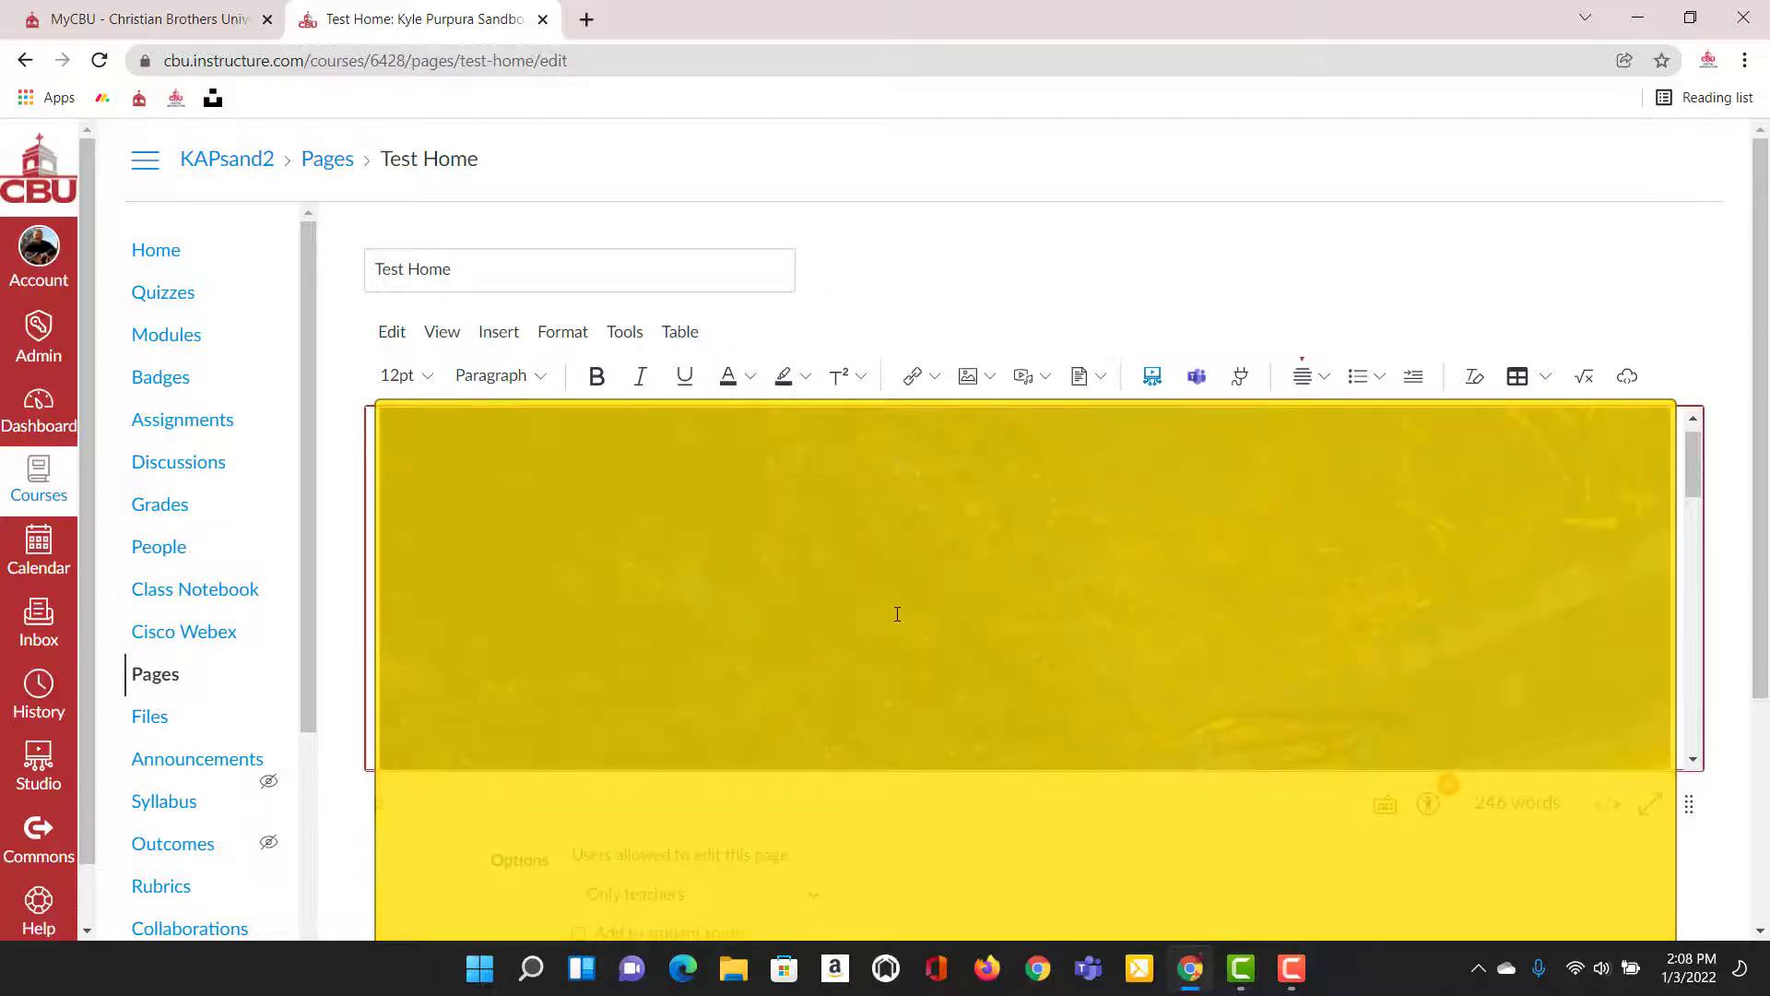
Save the home page with the replaced banner image.
{"action": "scroll", "coordinate": [1144, 802], "scroll_direction": "down", "scroll_amount": 2}
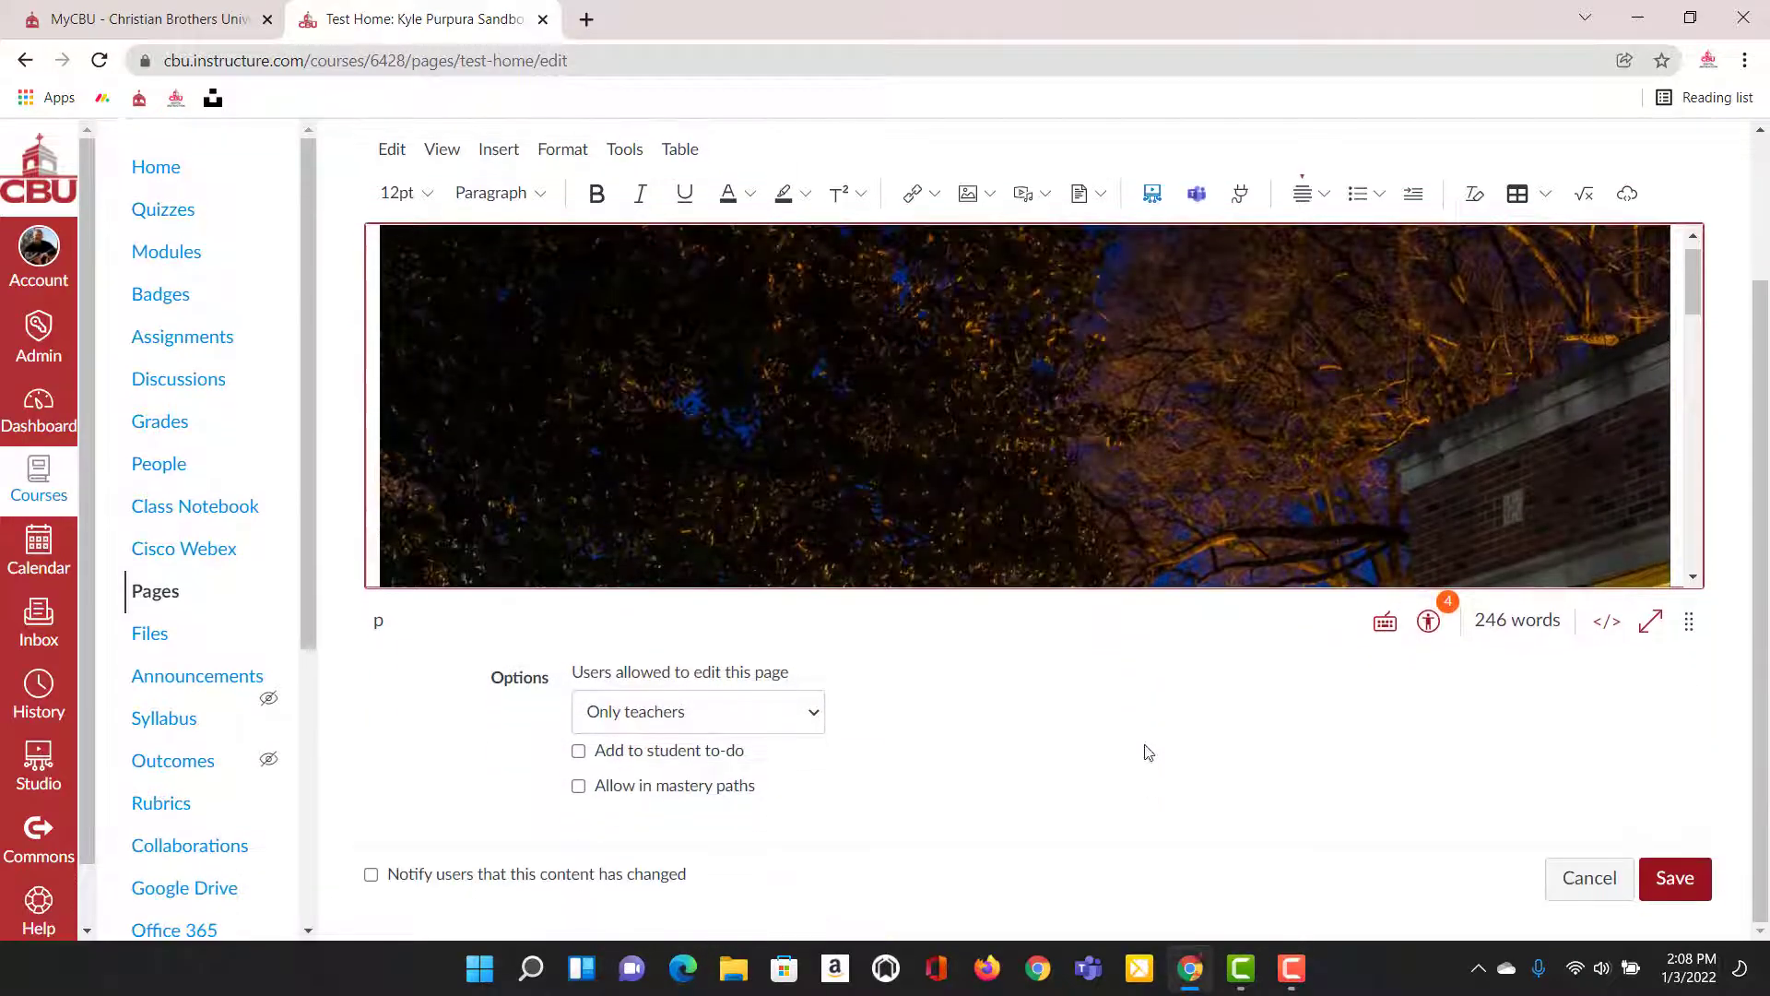
{"action": "left_click", "coordinate": [1684, 883]}
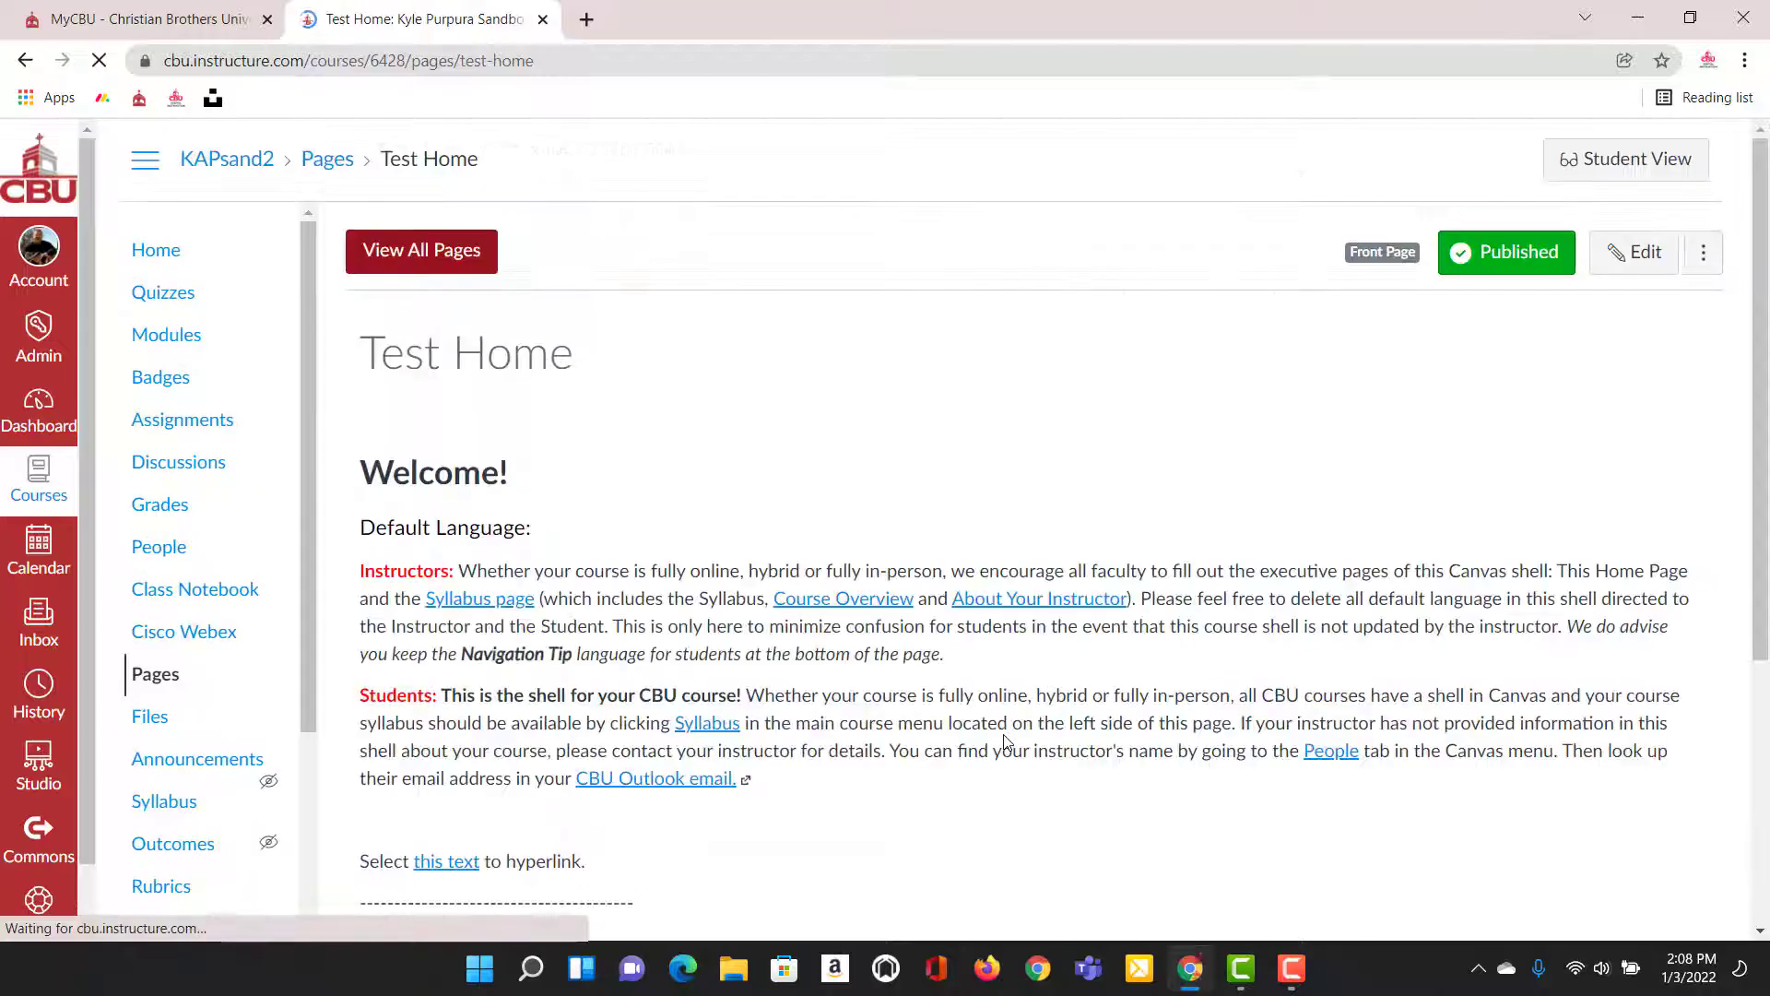
Examine the saved Test Home page, from the night-time banner image down to the Navigation Tip section.
{"action": "scroll", "coordinate": [975, 701], "scroll_direction": "down", "scroll_amount": 10}
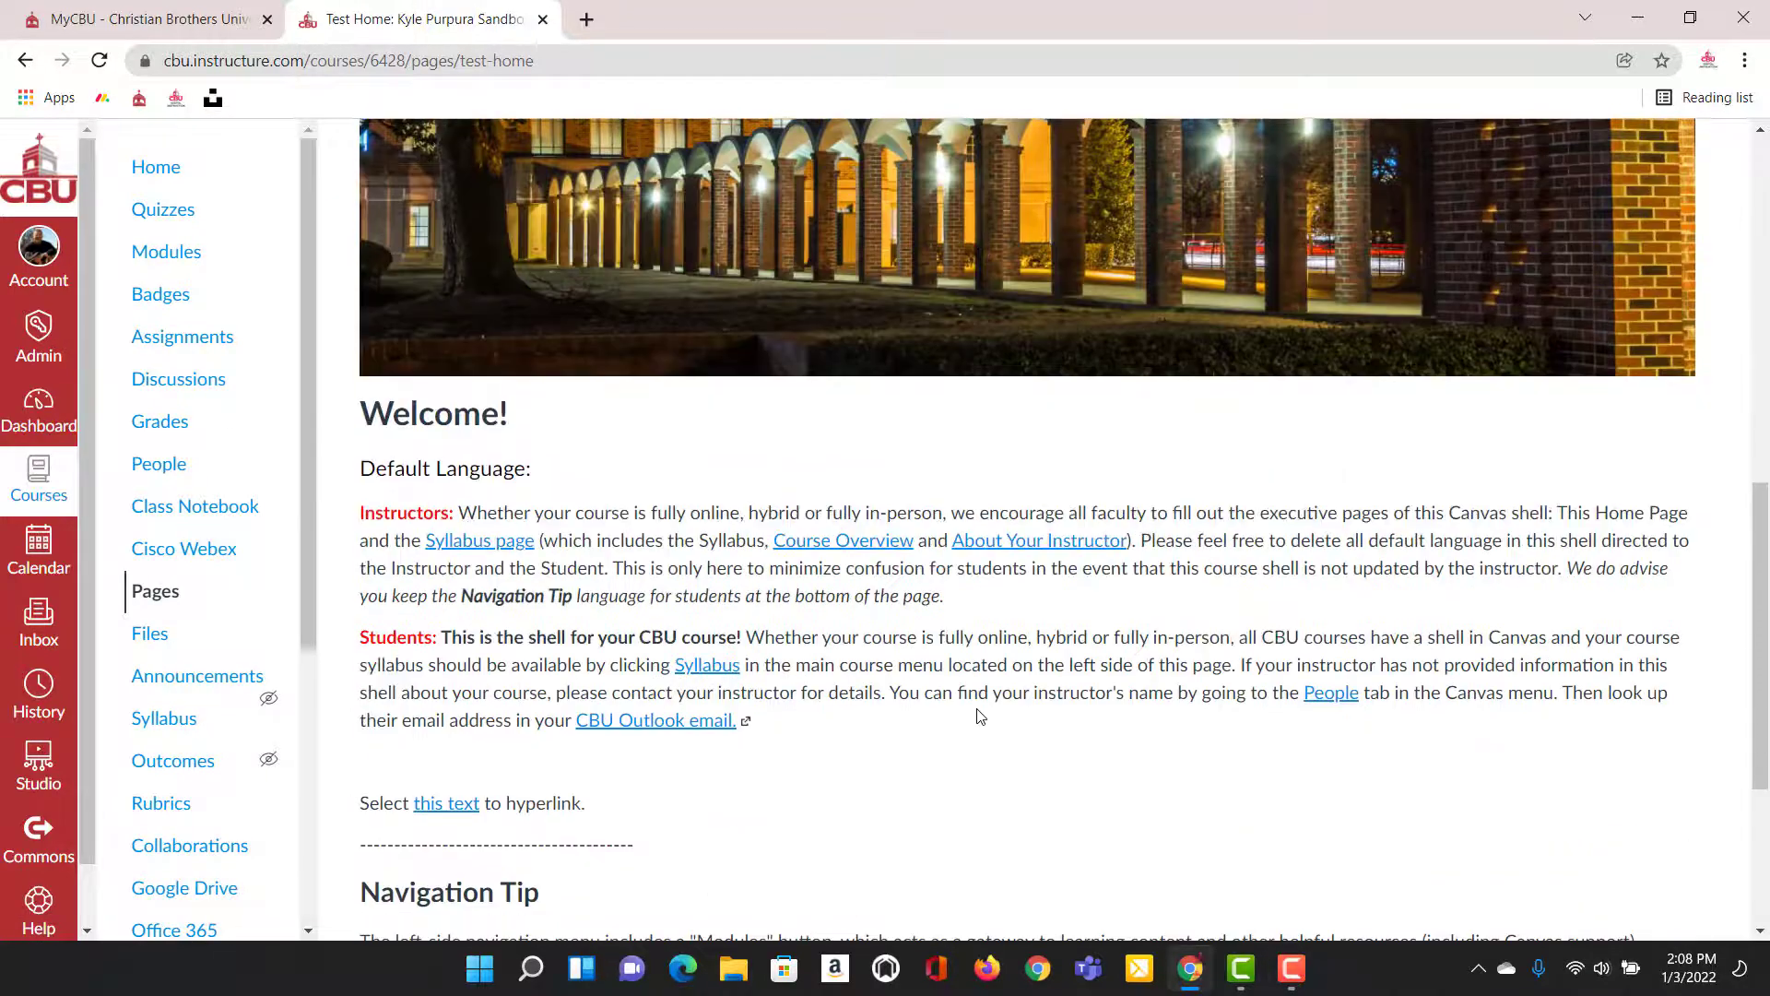
{"action": "scroll", "coordinate": [977, 708], "scroll_direction": "up", "scroll_amount": 10}
{"action": "scroll", "coordinate": [977, 710], "scroll_direction": "down", "scroll_amount": 8}
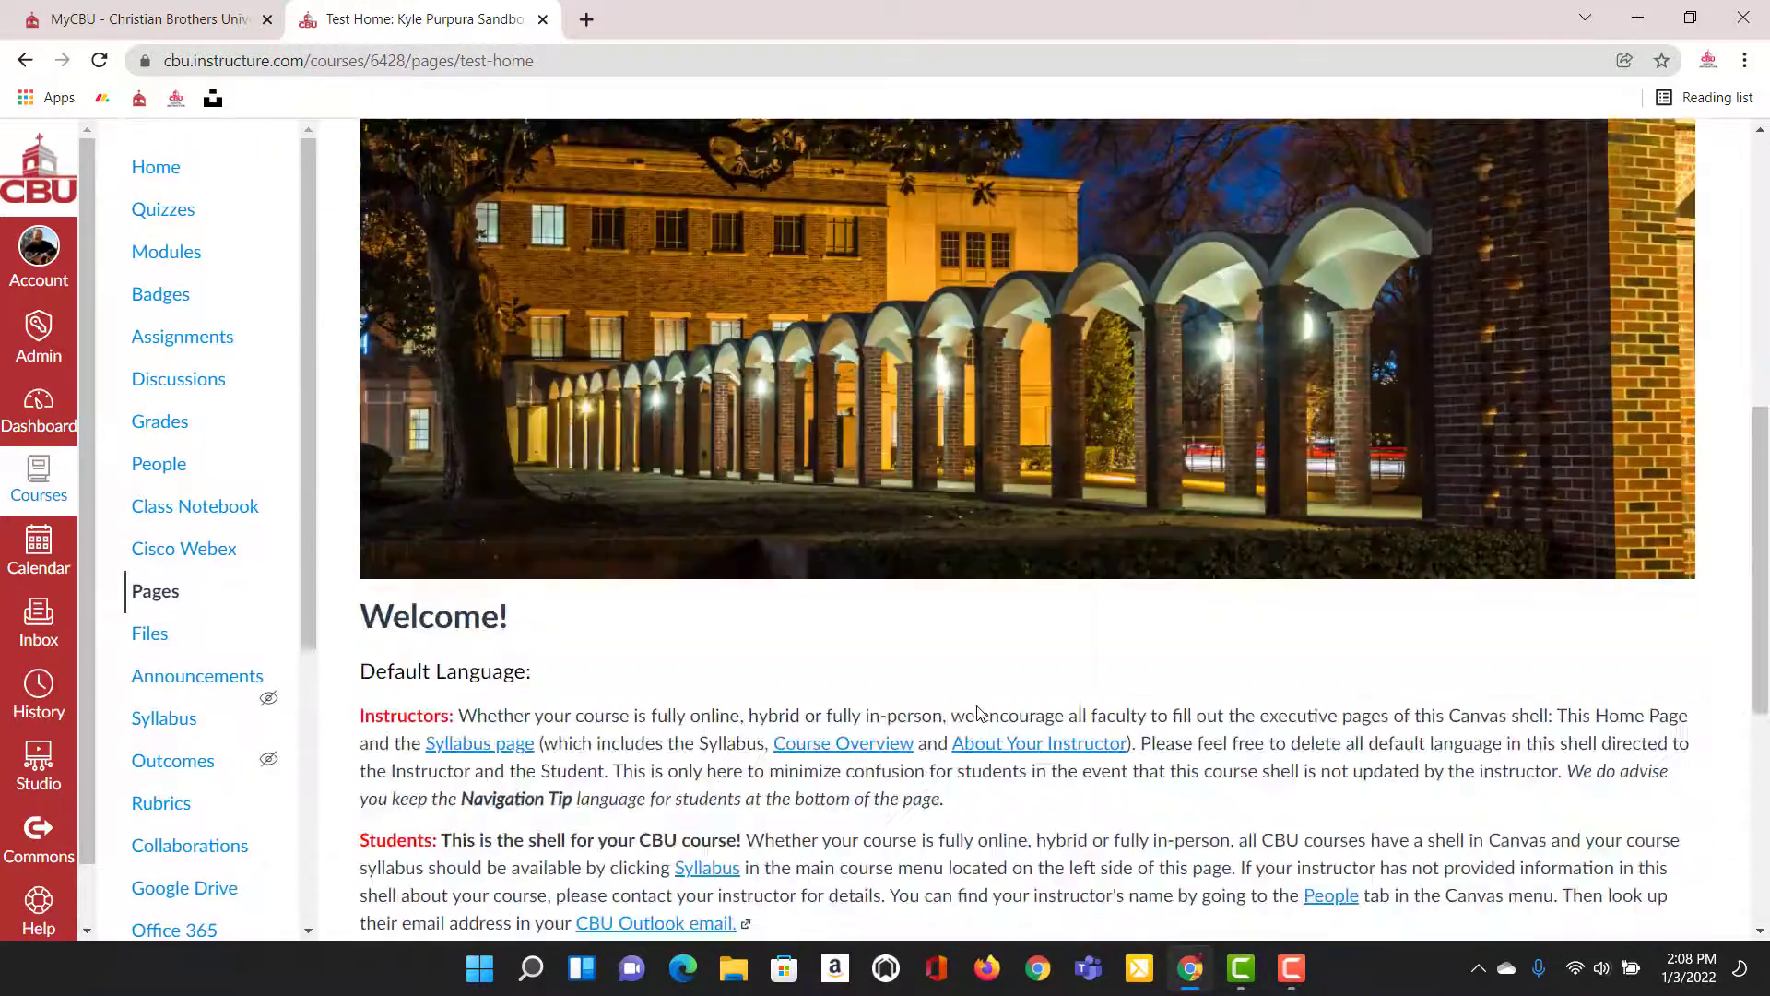
{"action": "scroll", "coordinate": [977, 710], "scroll_direction": "up", "scroll_amount": 8}
{"action": "scroll", "coordinate": [979, 713], "scroll_direction": "down", "scroll_amount": 5}
{"action": "scroll", "coordinate": [976, 721], "scroll_direction": "up", "scroll_amount": 5}
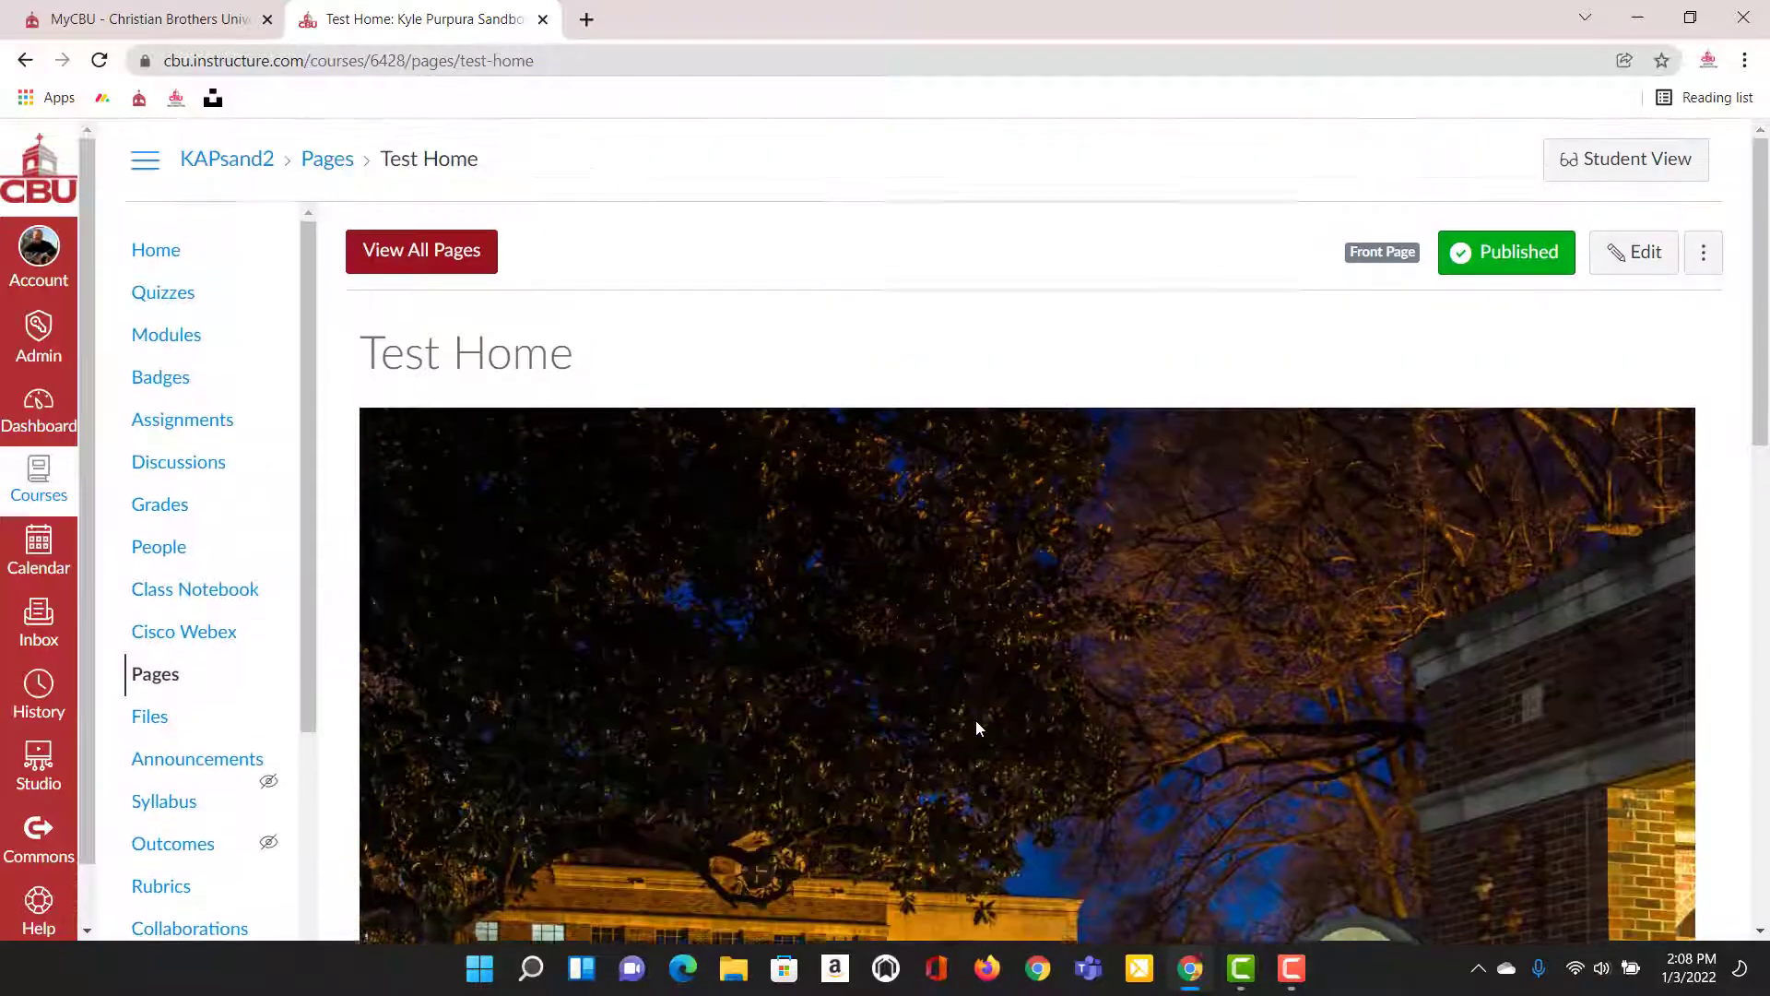
{"action": "scroll", "coordinate": [976, 721], "scroll_direction": "down", "scroll_amount": 5}
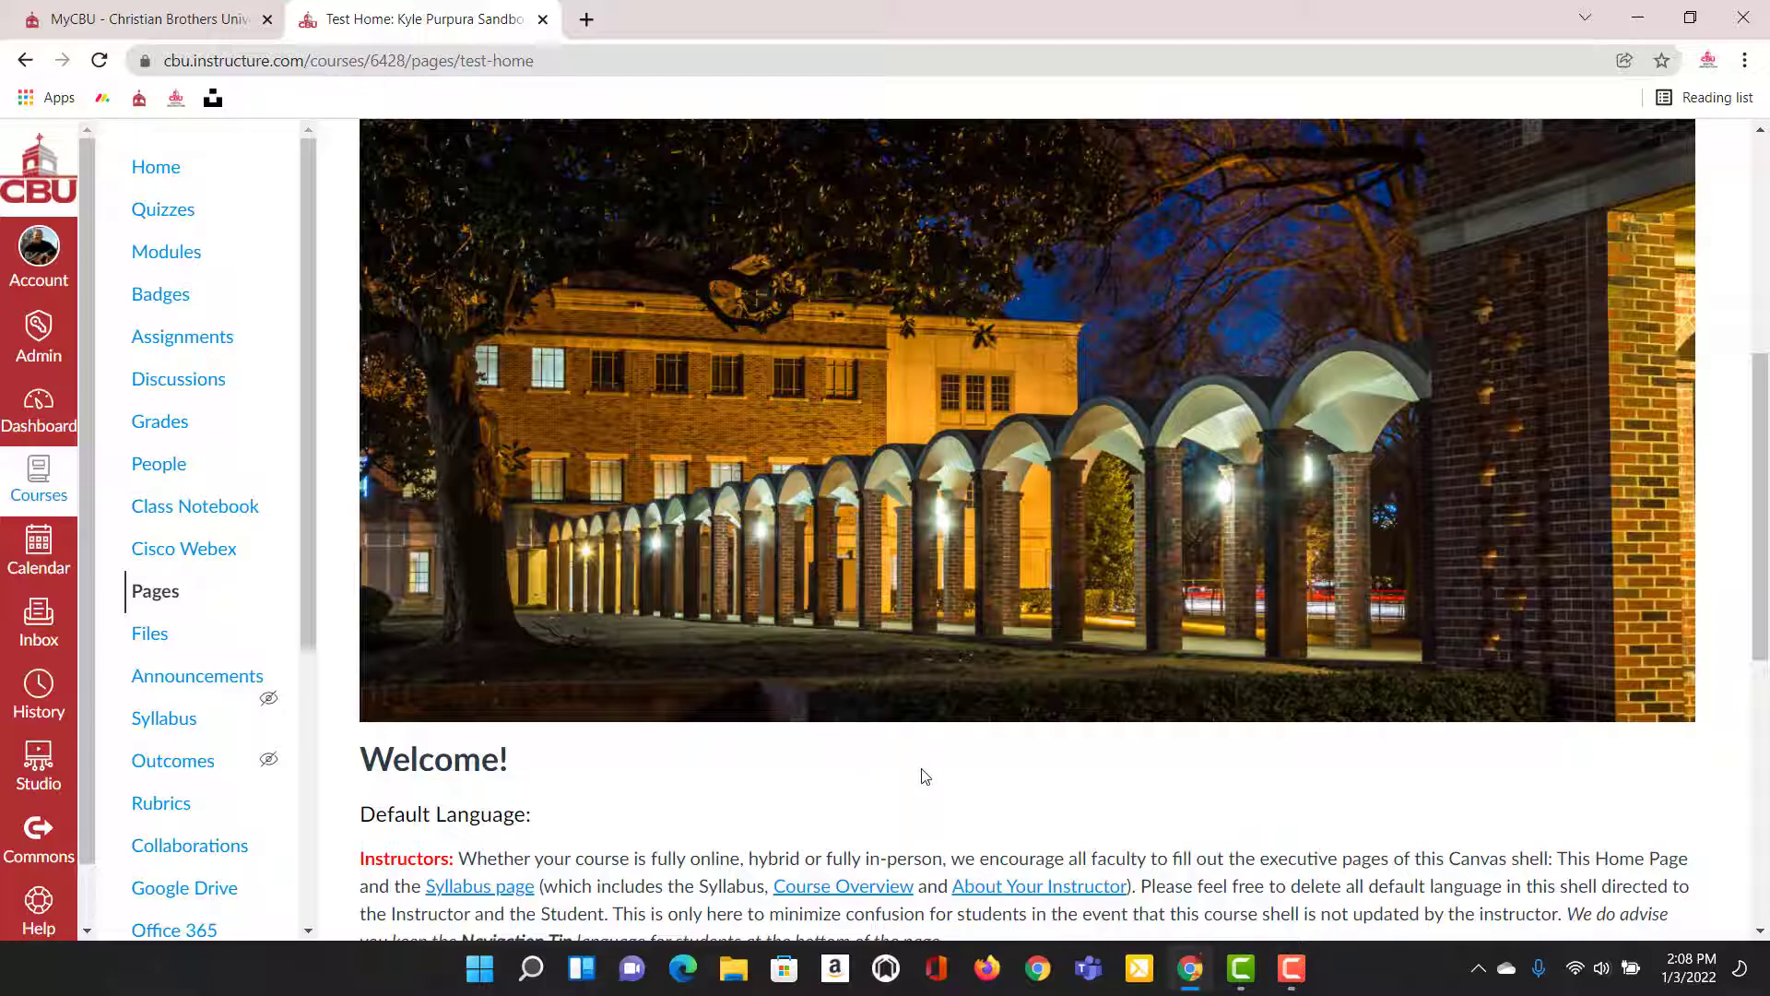
{"action": "scroll", "coordinate": [1258, 661], "scroll_direction": "up", "scroll_amount": 5}
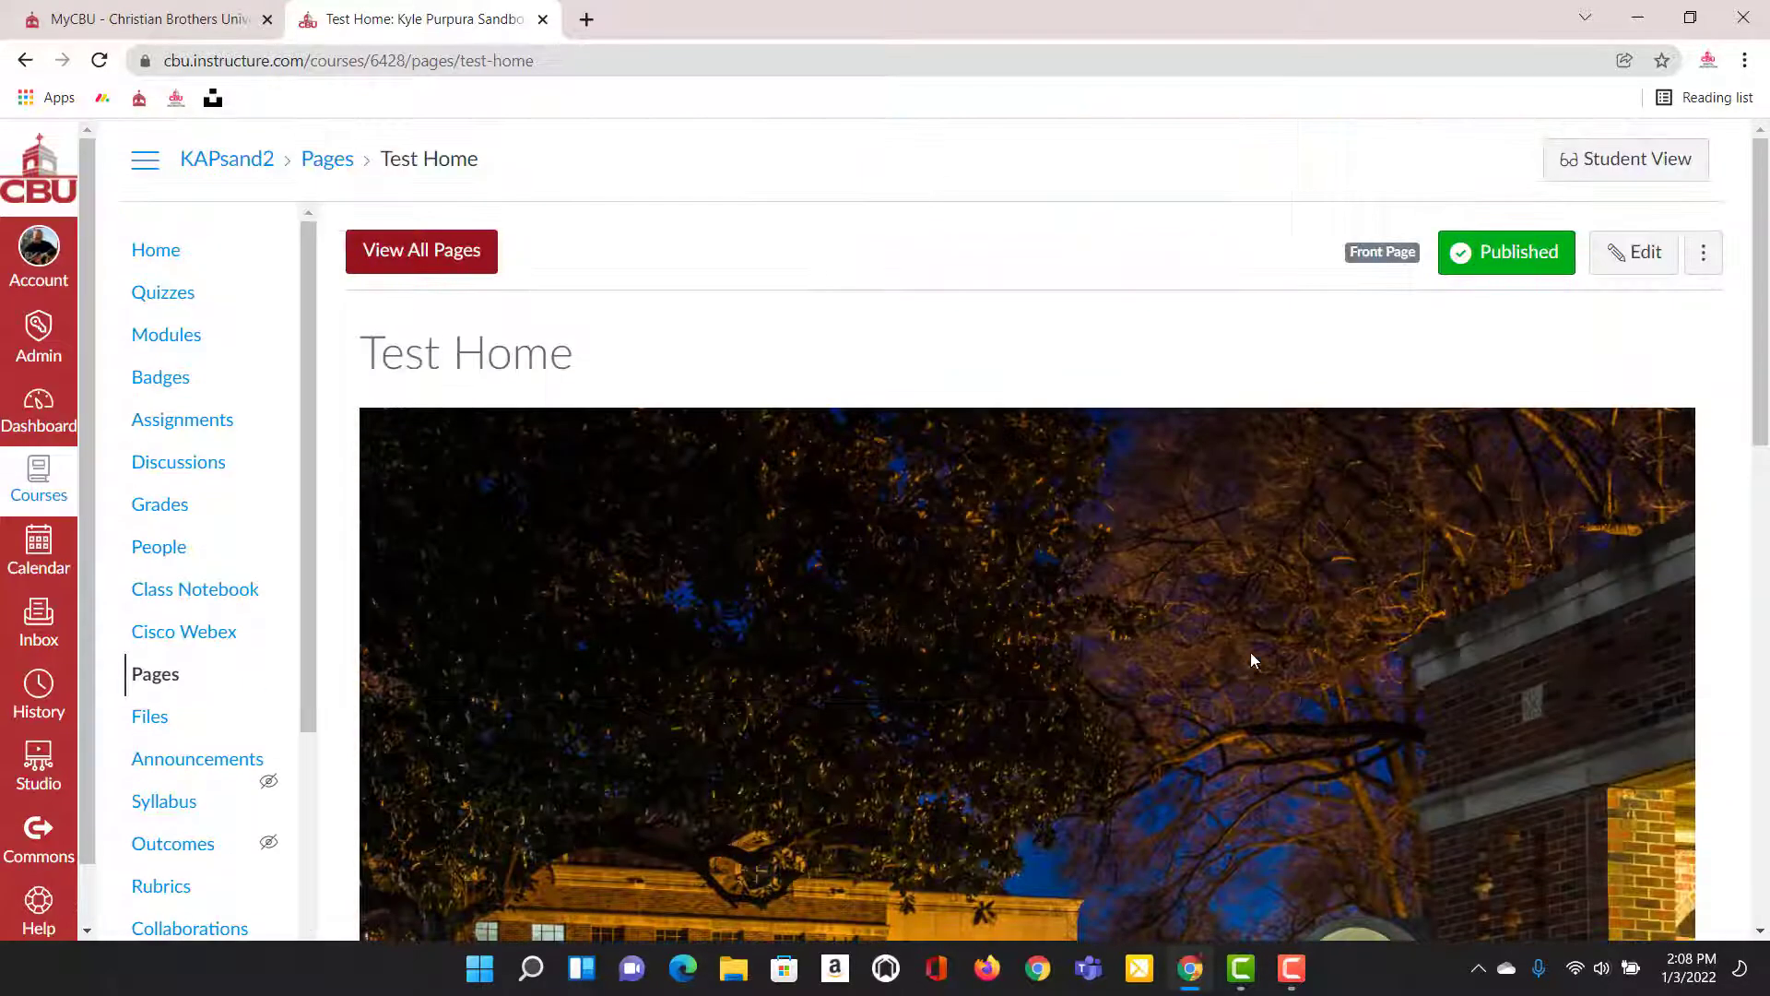
{"action": "scroll", "coordinate": [1249, 651], "scroll_direction": "down", "scroll_amount": 4}
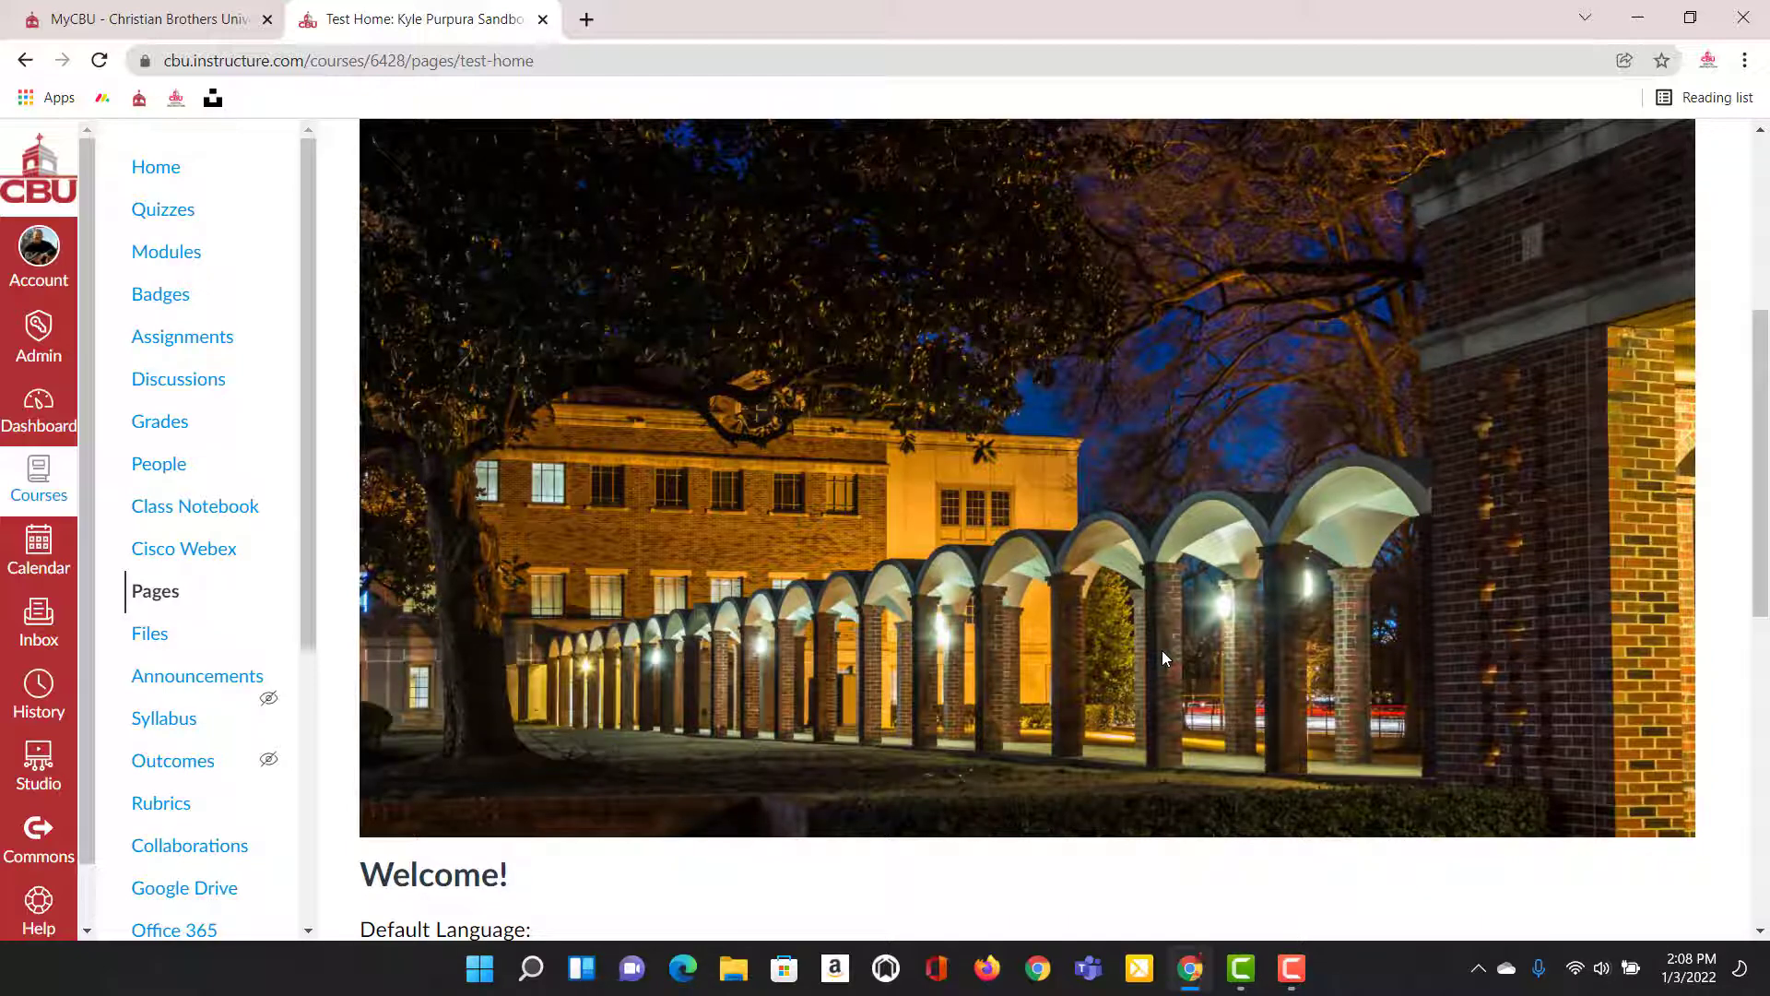
{"action": "scroll", "coordinate": [1271, 791], "scroll_direction": "down", "scroll_amount": 3}
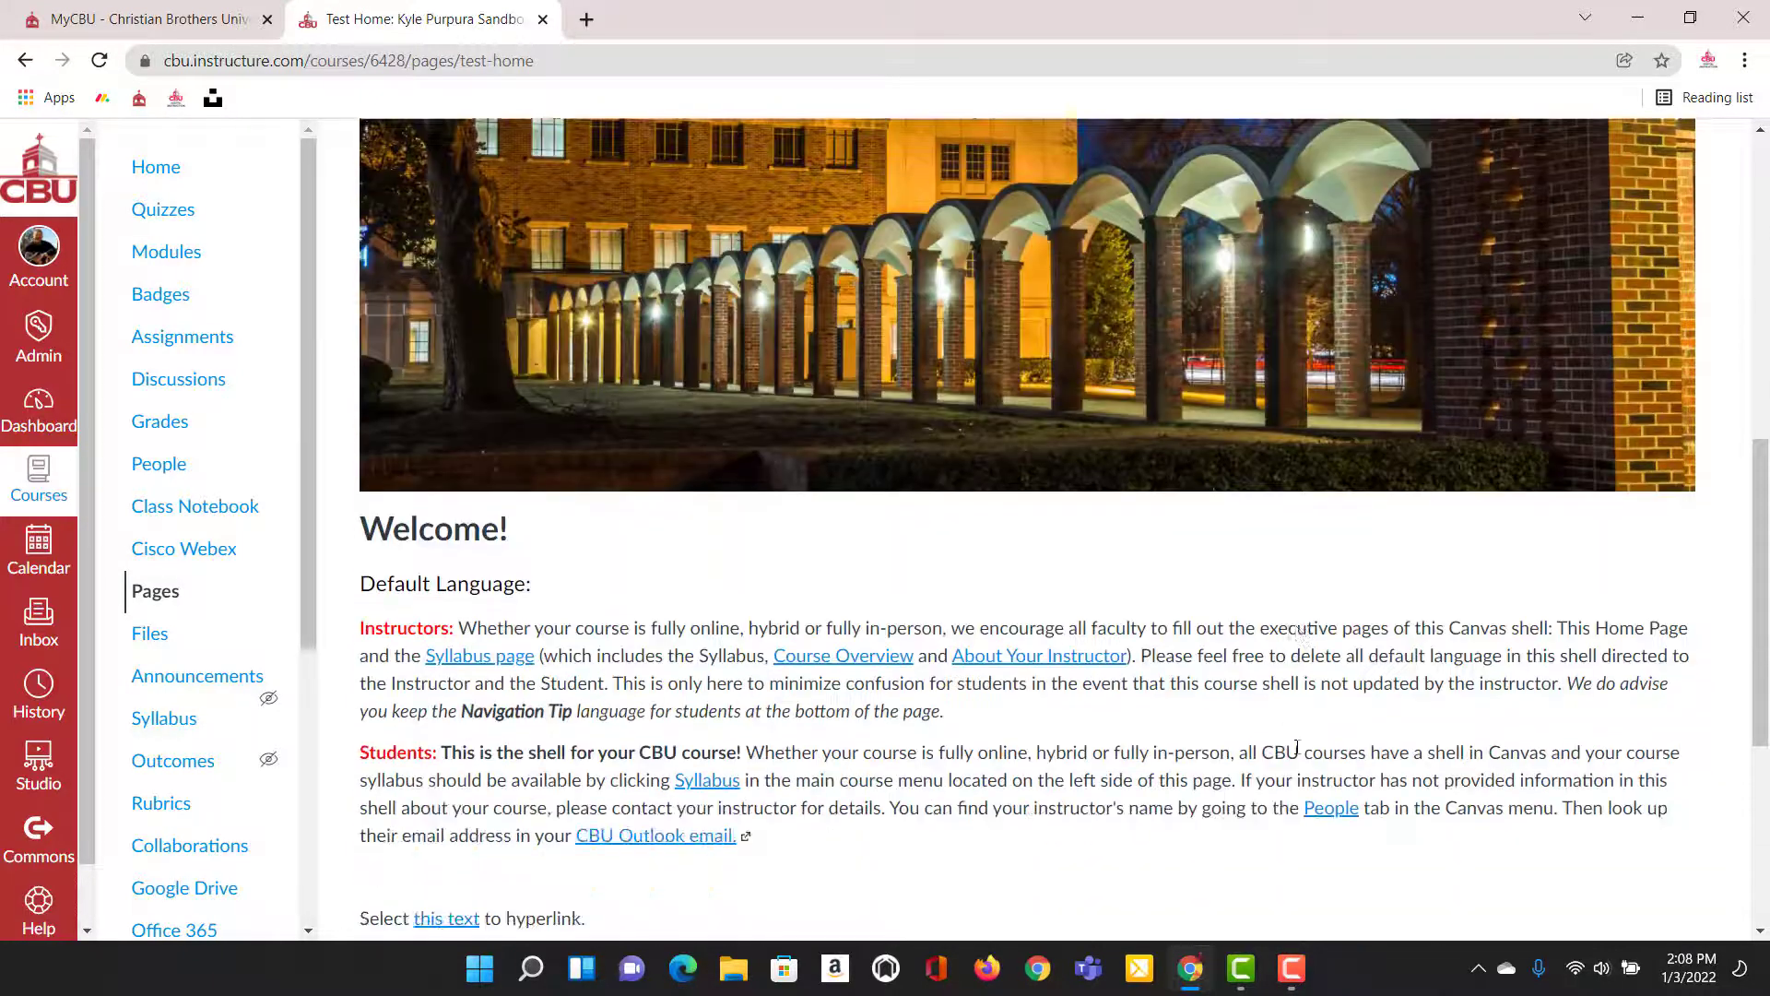
{"action": "scroll", "coordinate": [1036, 391], "scroll_direction": "up", "scroll_amount": 8}
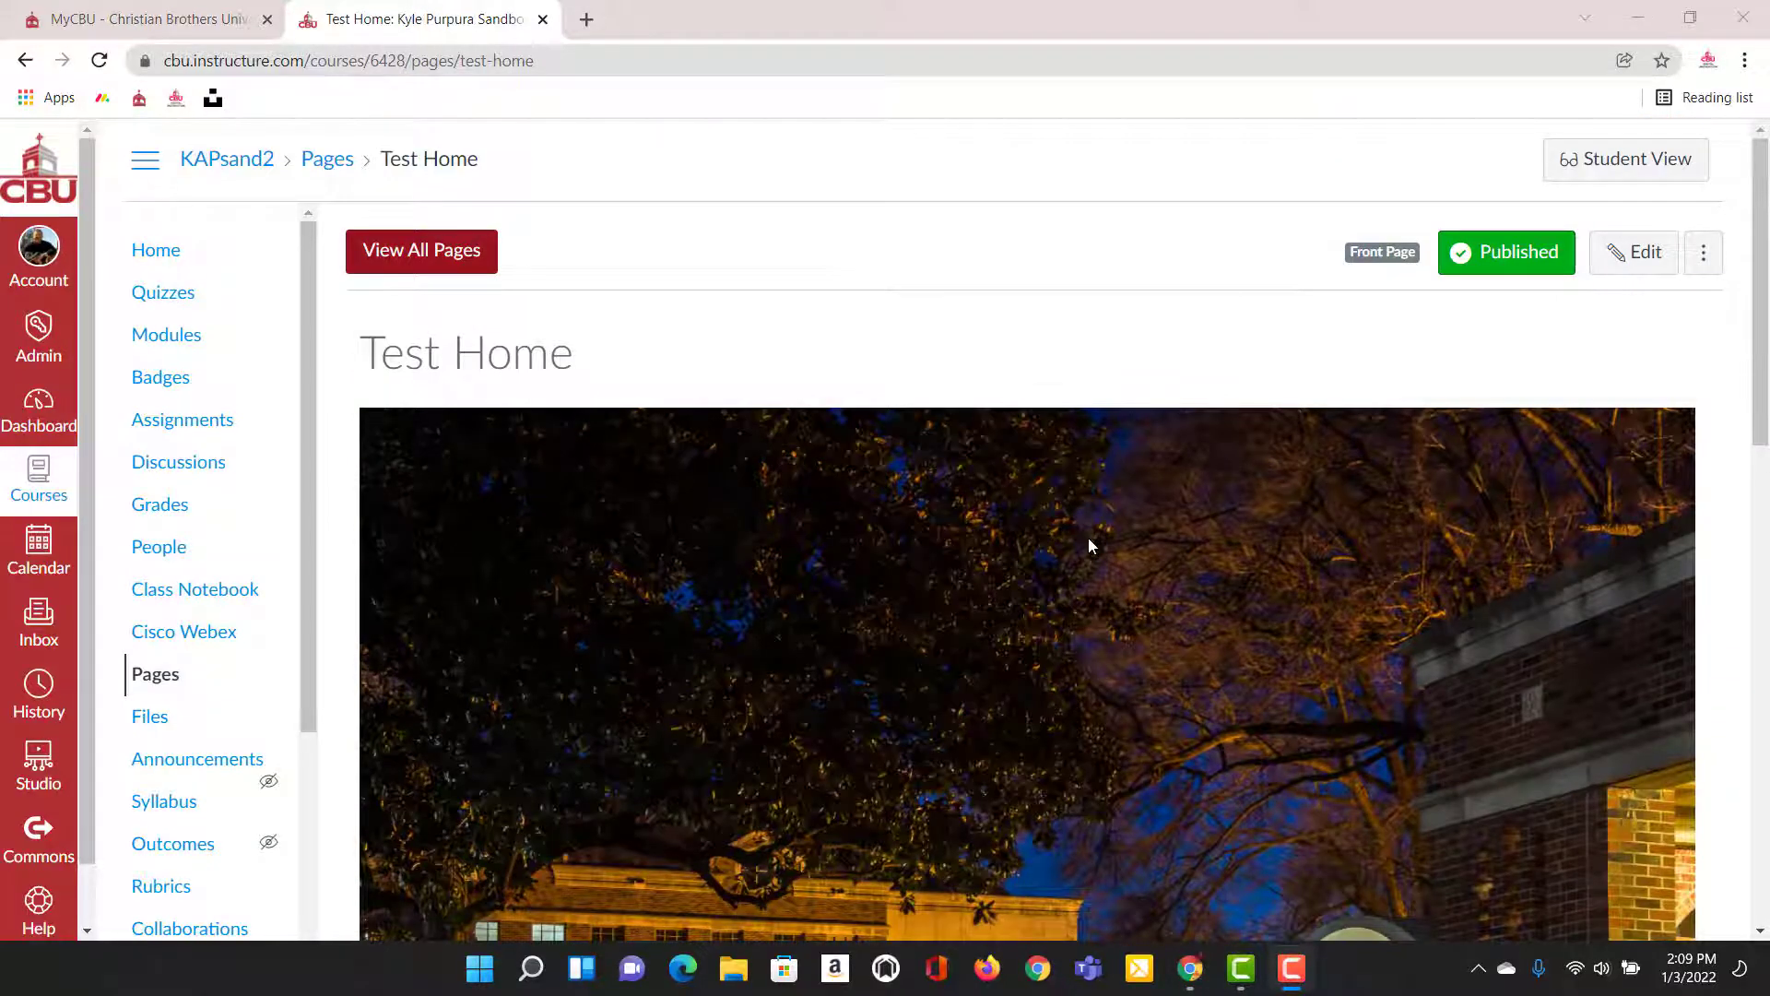
{"action": "scroll", "coordinate": [1086, 544], "scroll_direction": "down", "scroll_amount": 5}
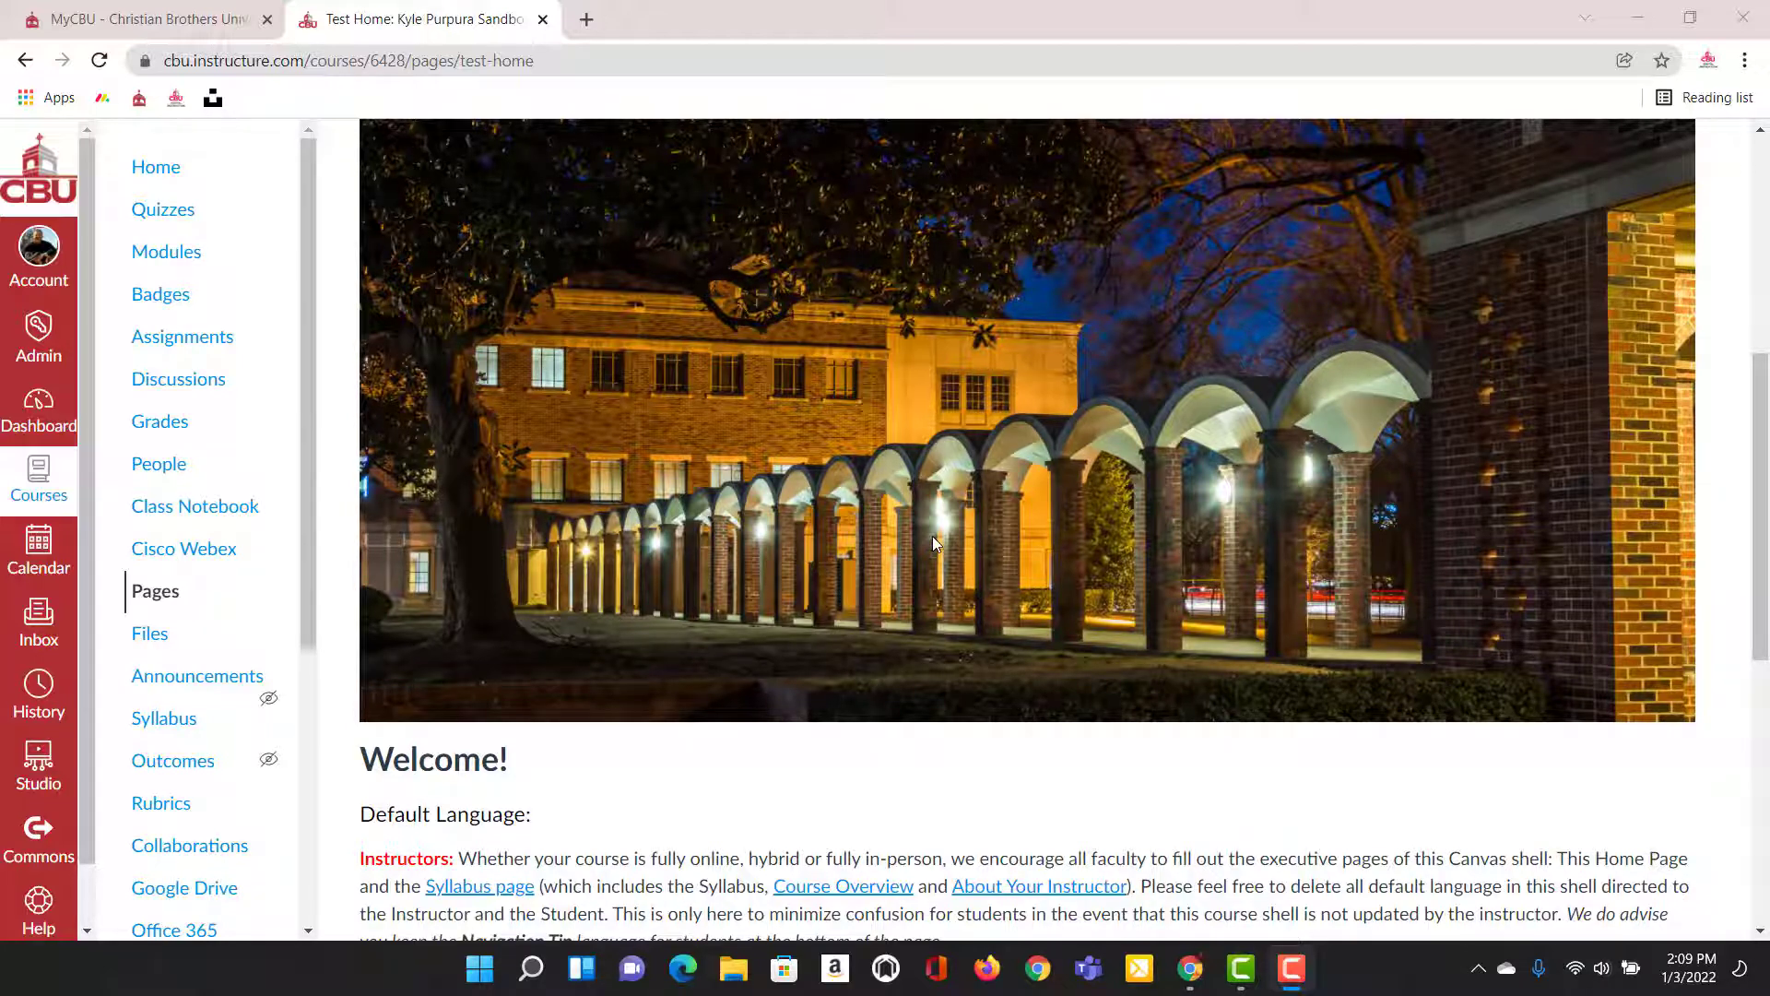
{"action": "scroll", "coordinate": [932, 535], "scroll_direction": "up", "scroll_amount": 1}
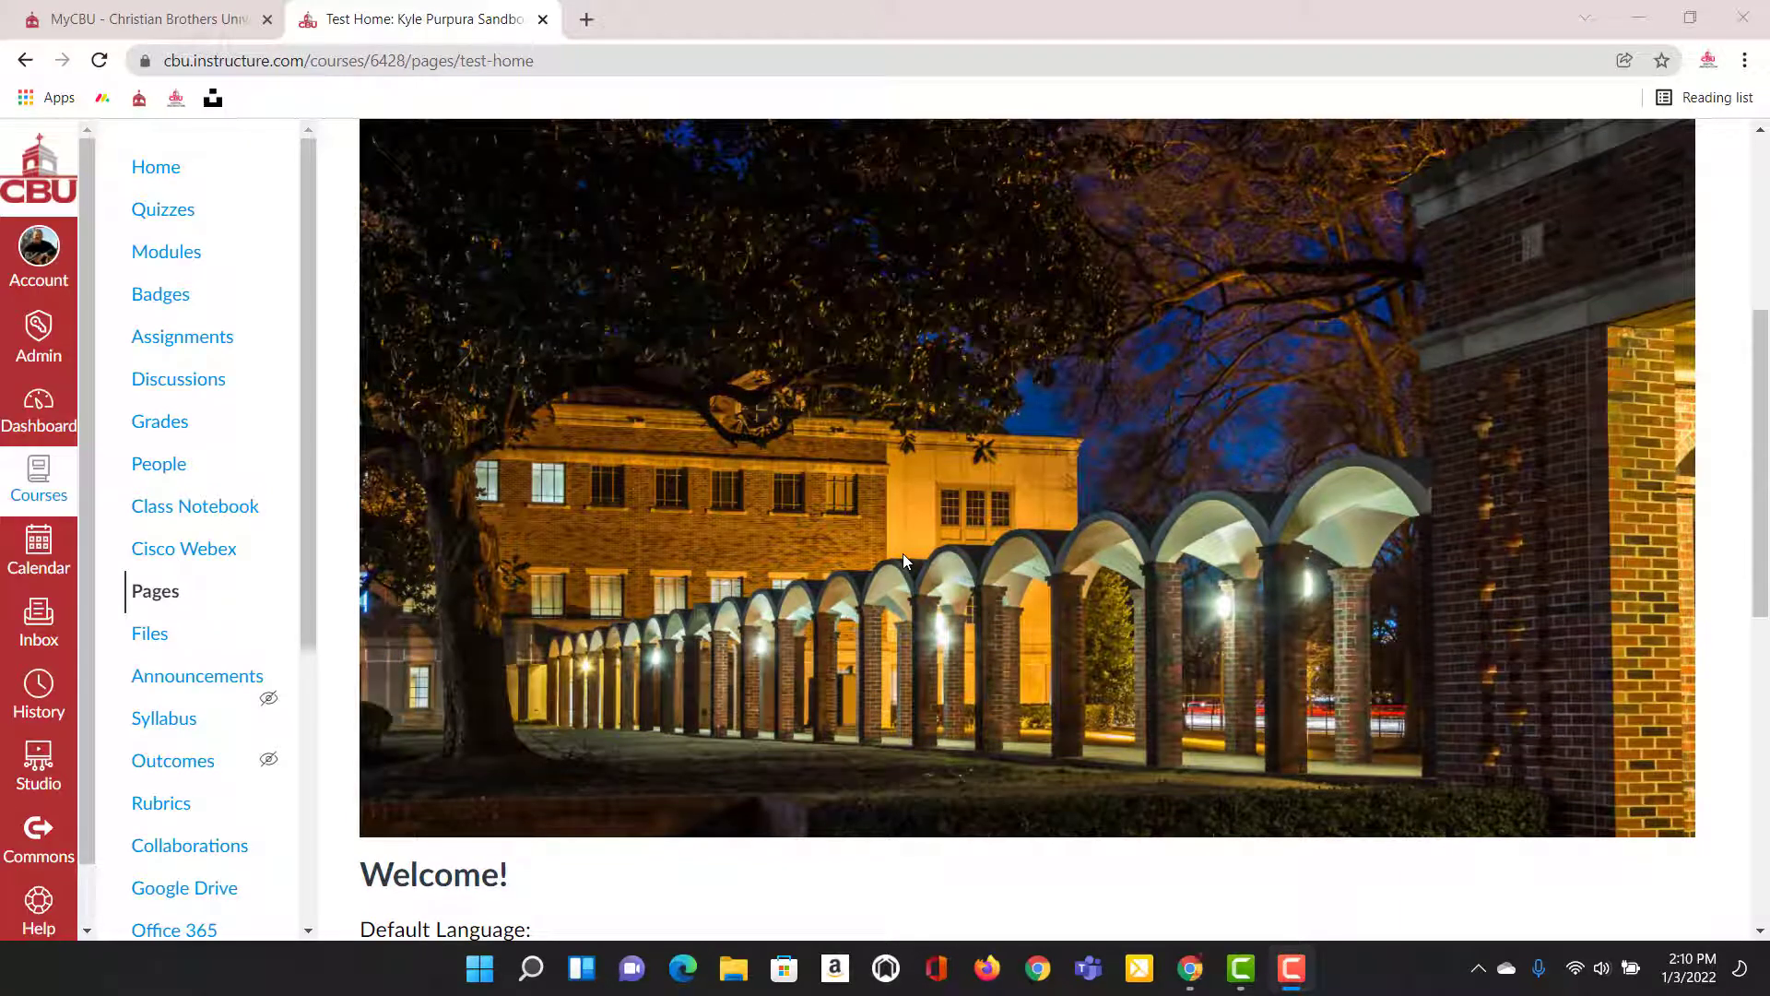
{"action": "scroll", "coordinate": [904, 553], "scroll_direction": "up", "scroll_amount": 2}
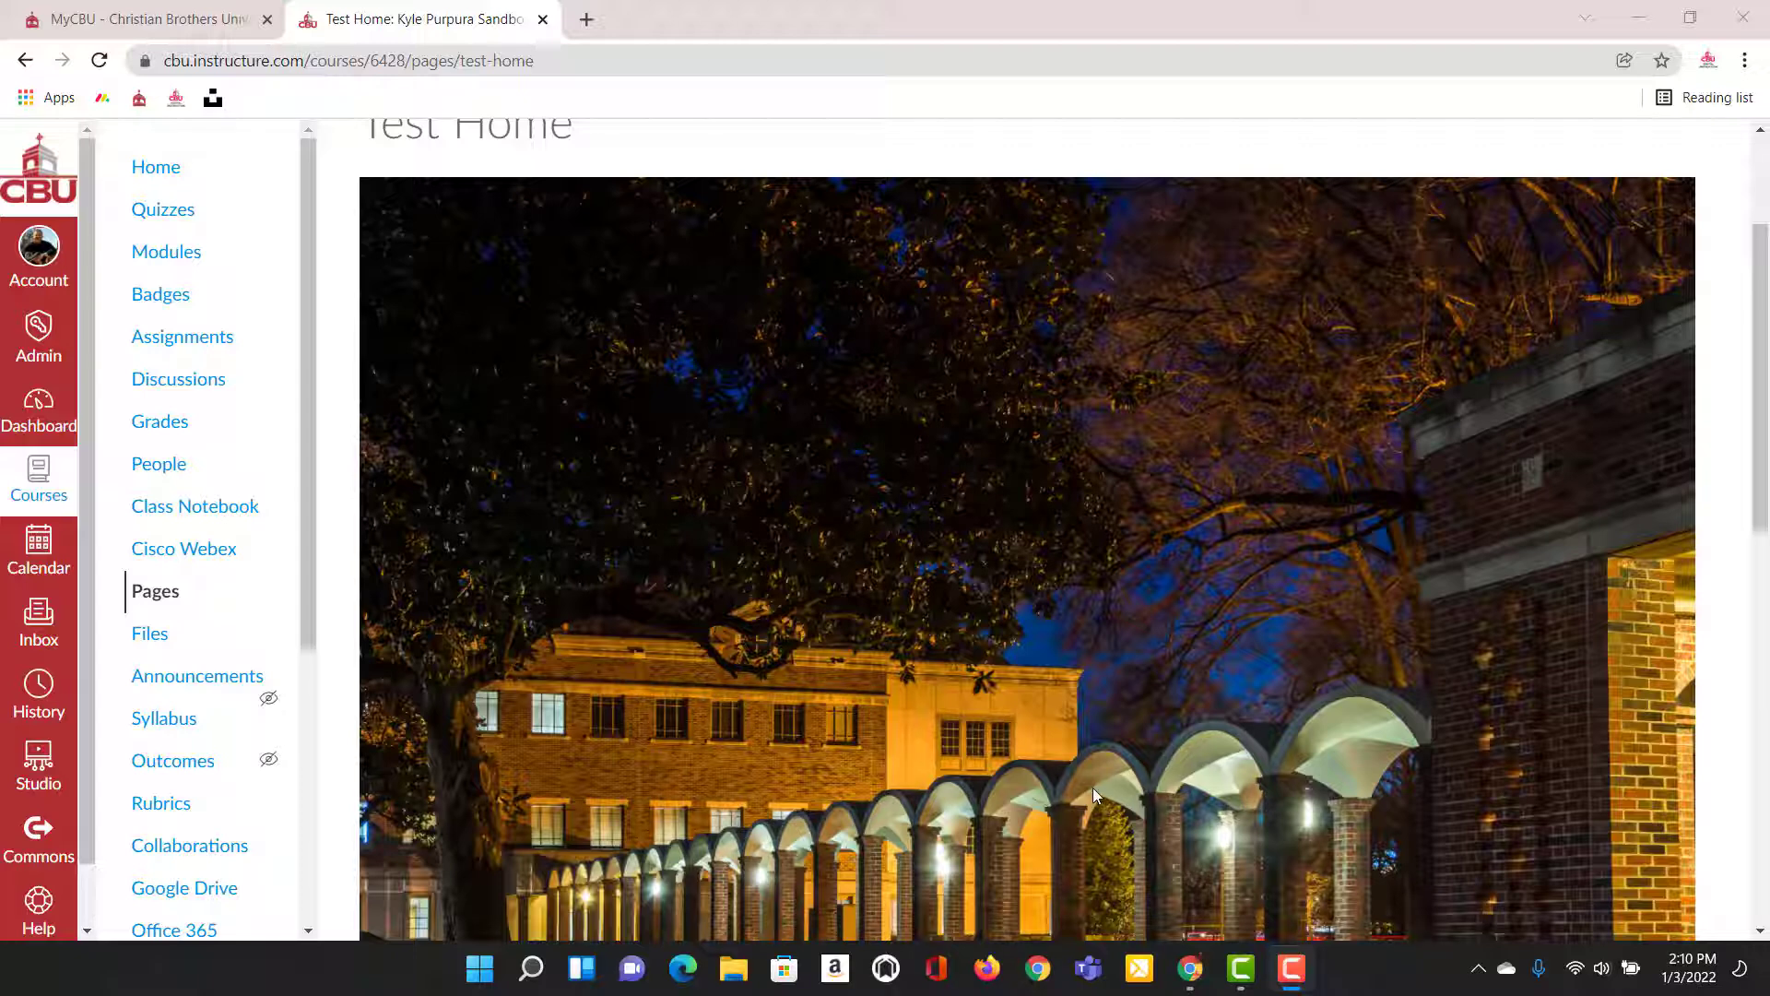
{"action": "scroll", "coordinate": [1363, 819], "scroll_direction": "down", "scroll_amount": 5}
{"action": "scroll", "coordinate": [1378, 802], "scroll_direction": "up", "scroll_amount": 6}
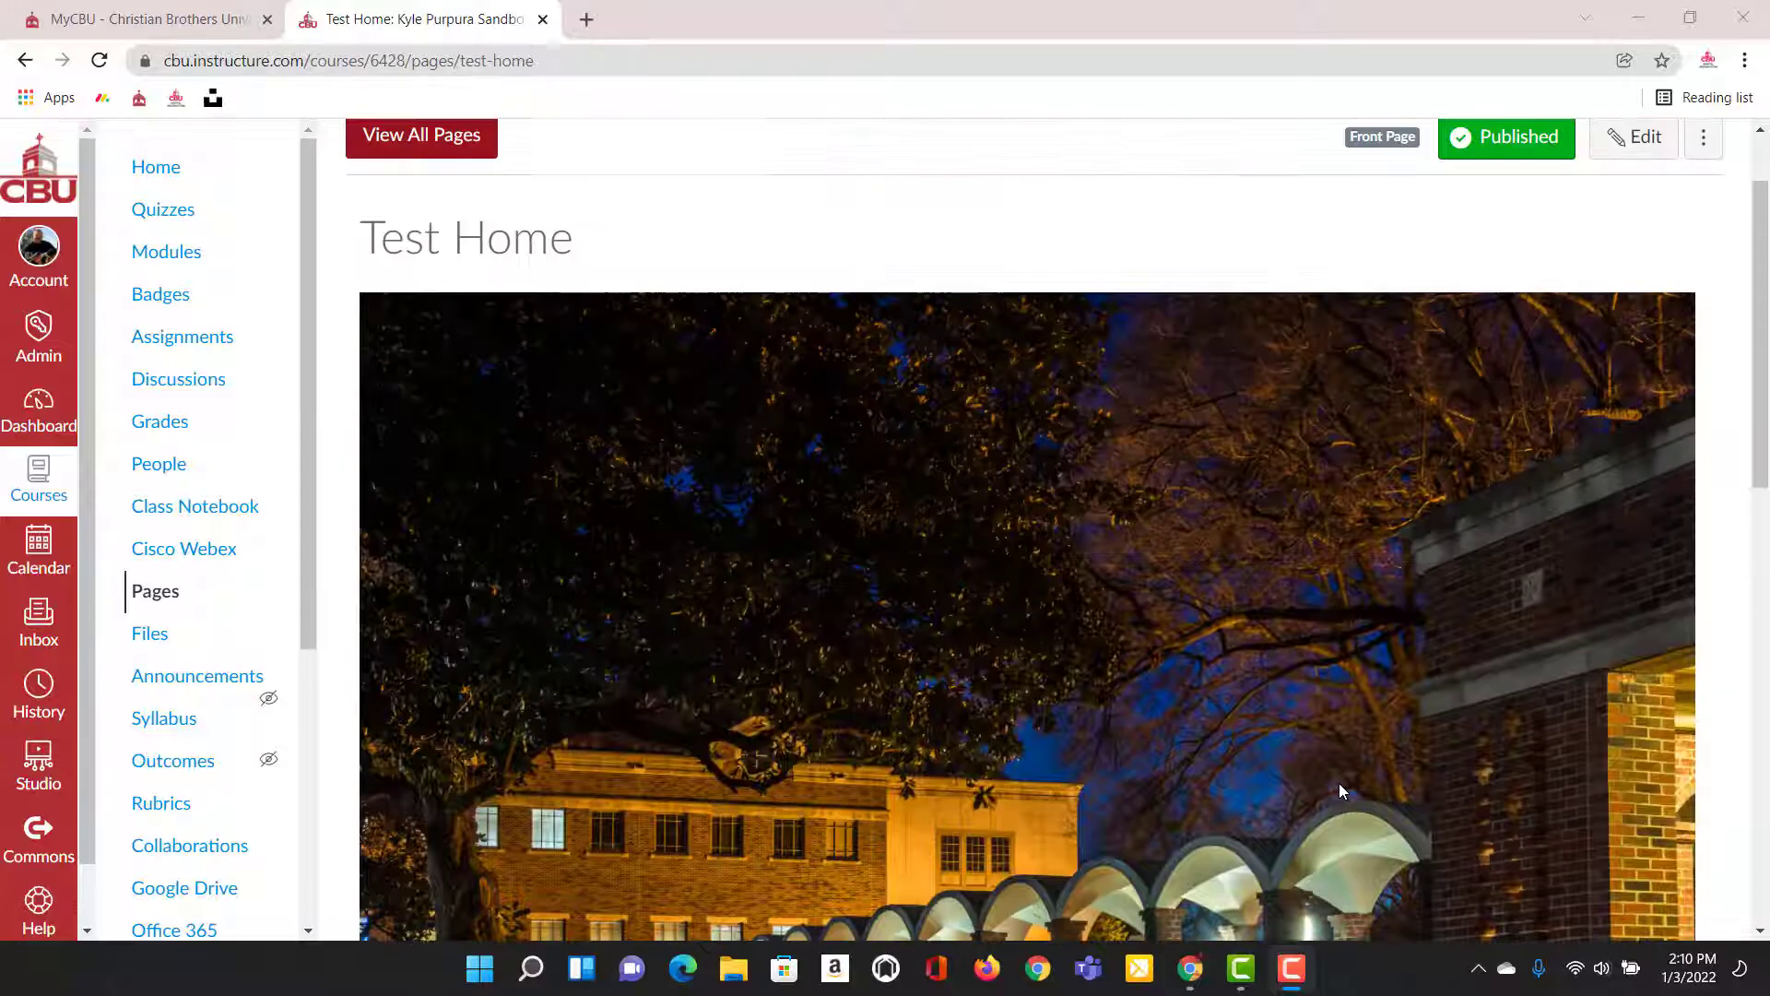
{"action": "scroll", "coordinate": [1339, 783], "scroll_direction": "down", "scroll_amount": 2}
{"action": "scroll", "coordinate": [1324, 802], "scroll_direction": "down", "scroll_amount": 3}
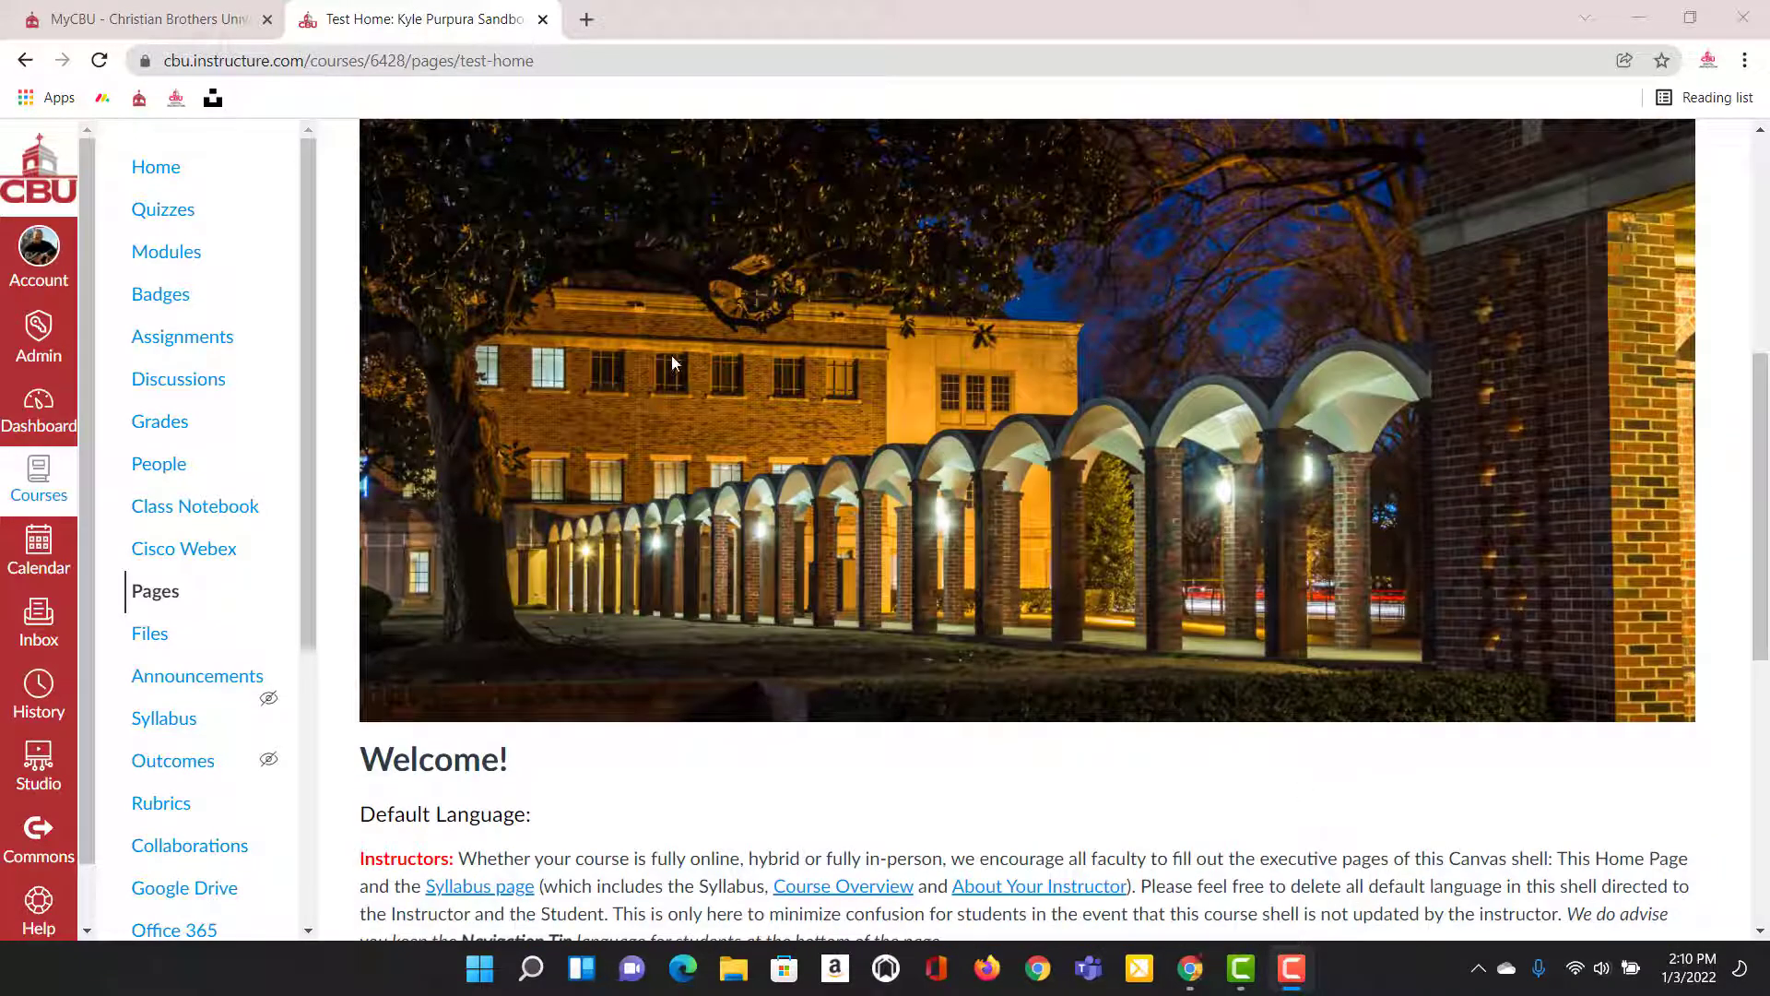
{"action": "scroll", "coordinate": [961, 550], "scroll_direction": "down", "scroll_amount": 3}
{"action": "scroll", "coordinate": [966, 555], "scroll_direction": "up", "scroll_amount": 6}
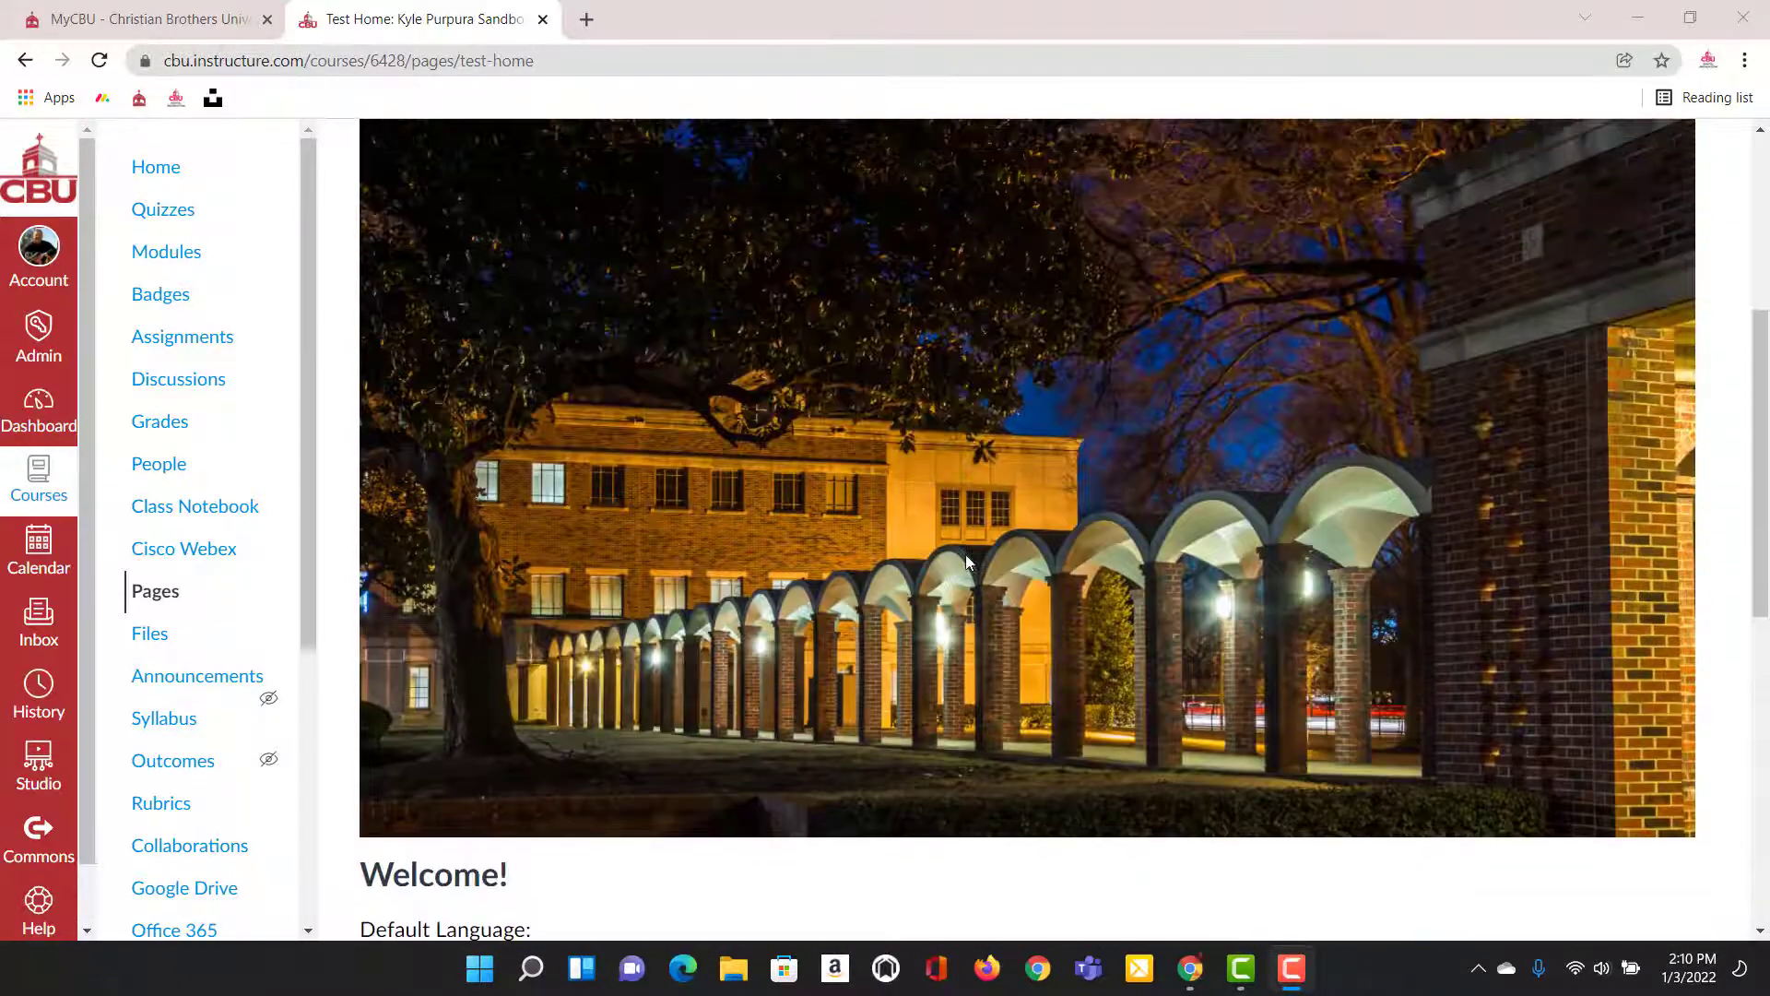
{"action": "scroll", "coordinate": [965, 560], "scroll_direction": "down", "scroll_amount": 2}
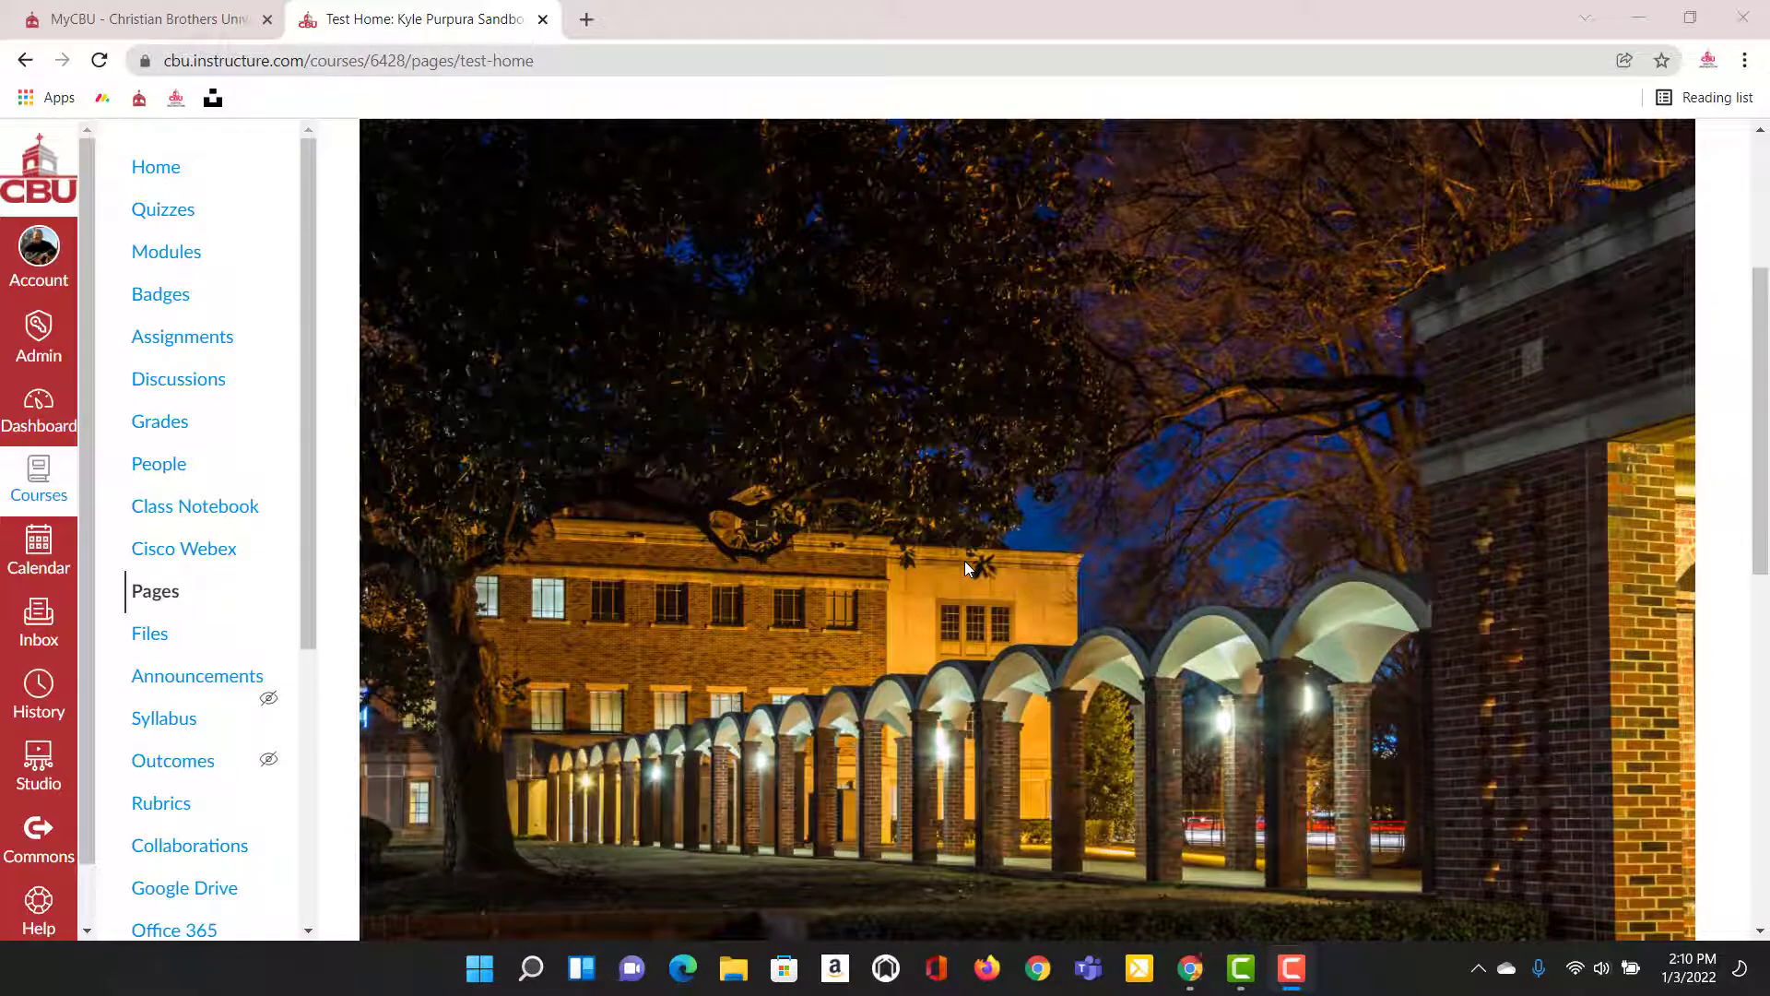
{"action": "scroll", "coordinate": [1035, 628], "scroll_direction": "down", "scroll_amount": 5}
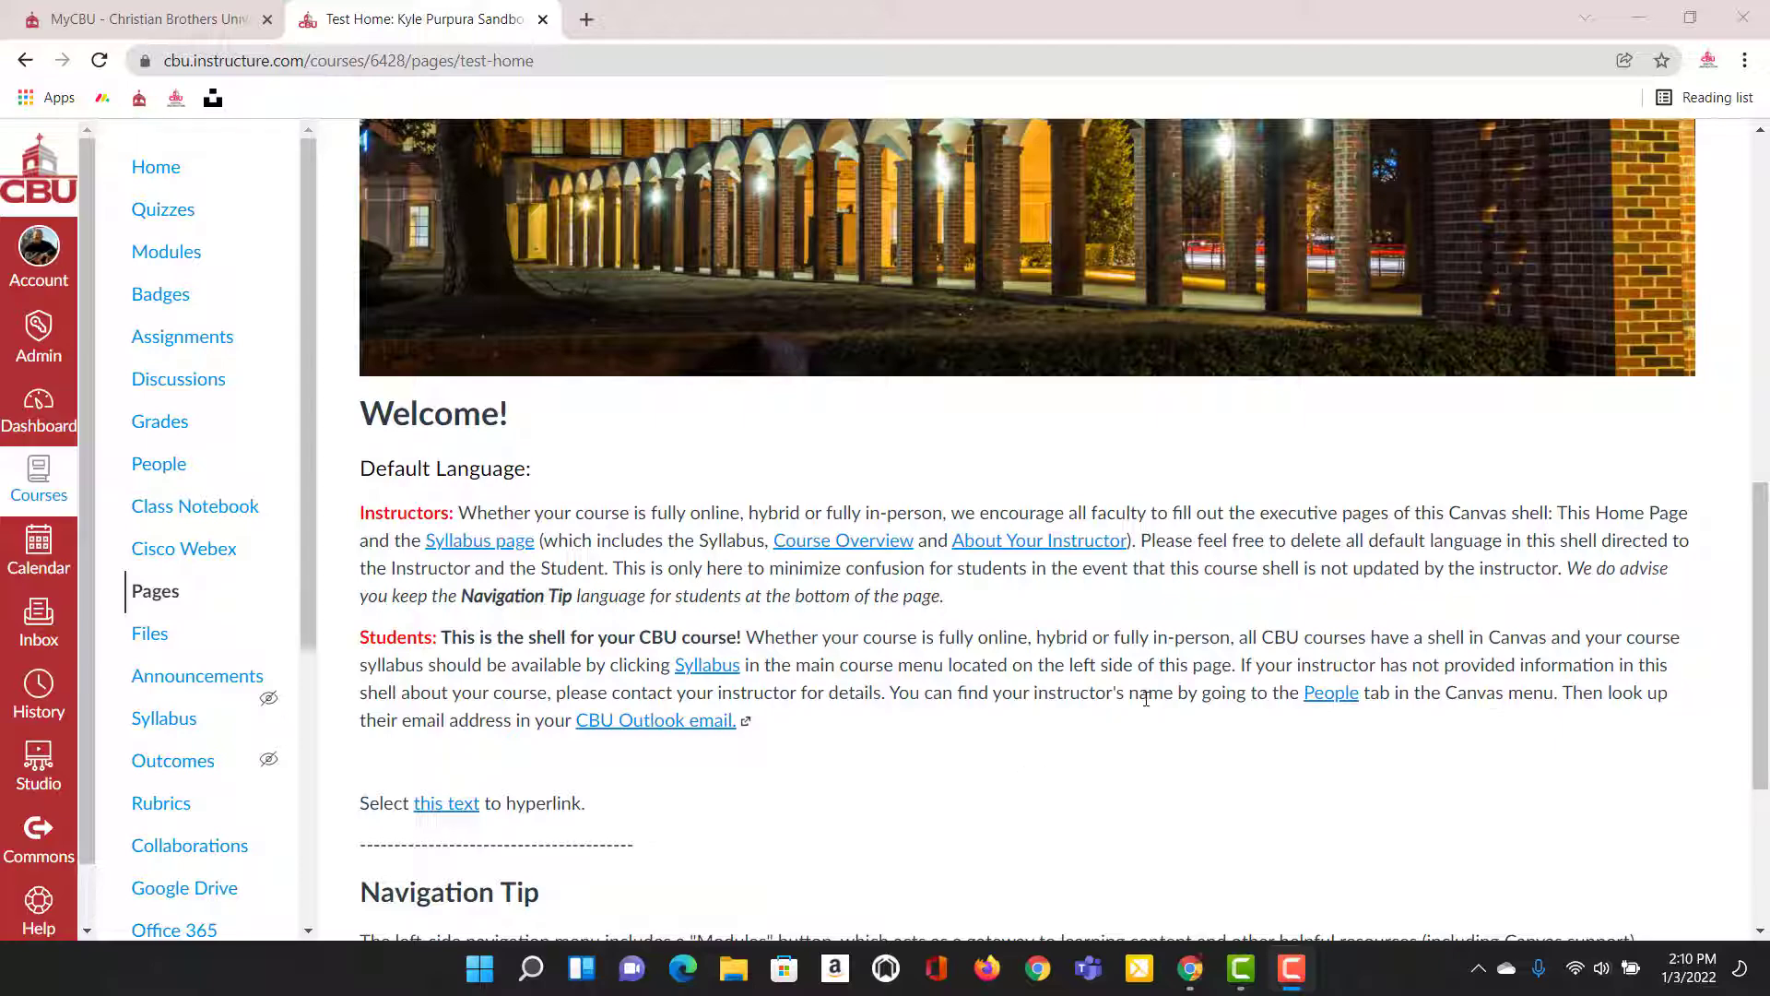
{"action": "scroll", "coordinate": [1146, 698], "scroll_direction": "down", "scroll_amount": 4}
{"action": "scroll", "coordinate": [1144, 710], "scroll_direction": "up", "scroll_amount": 10}
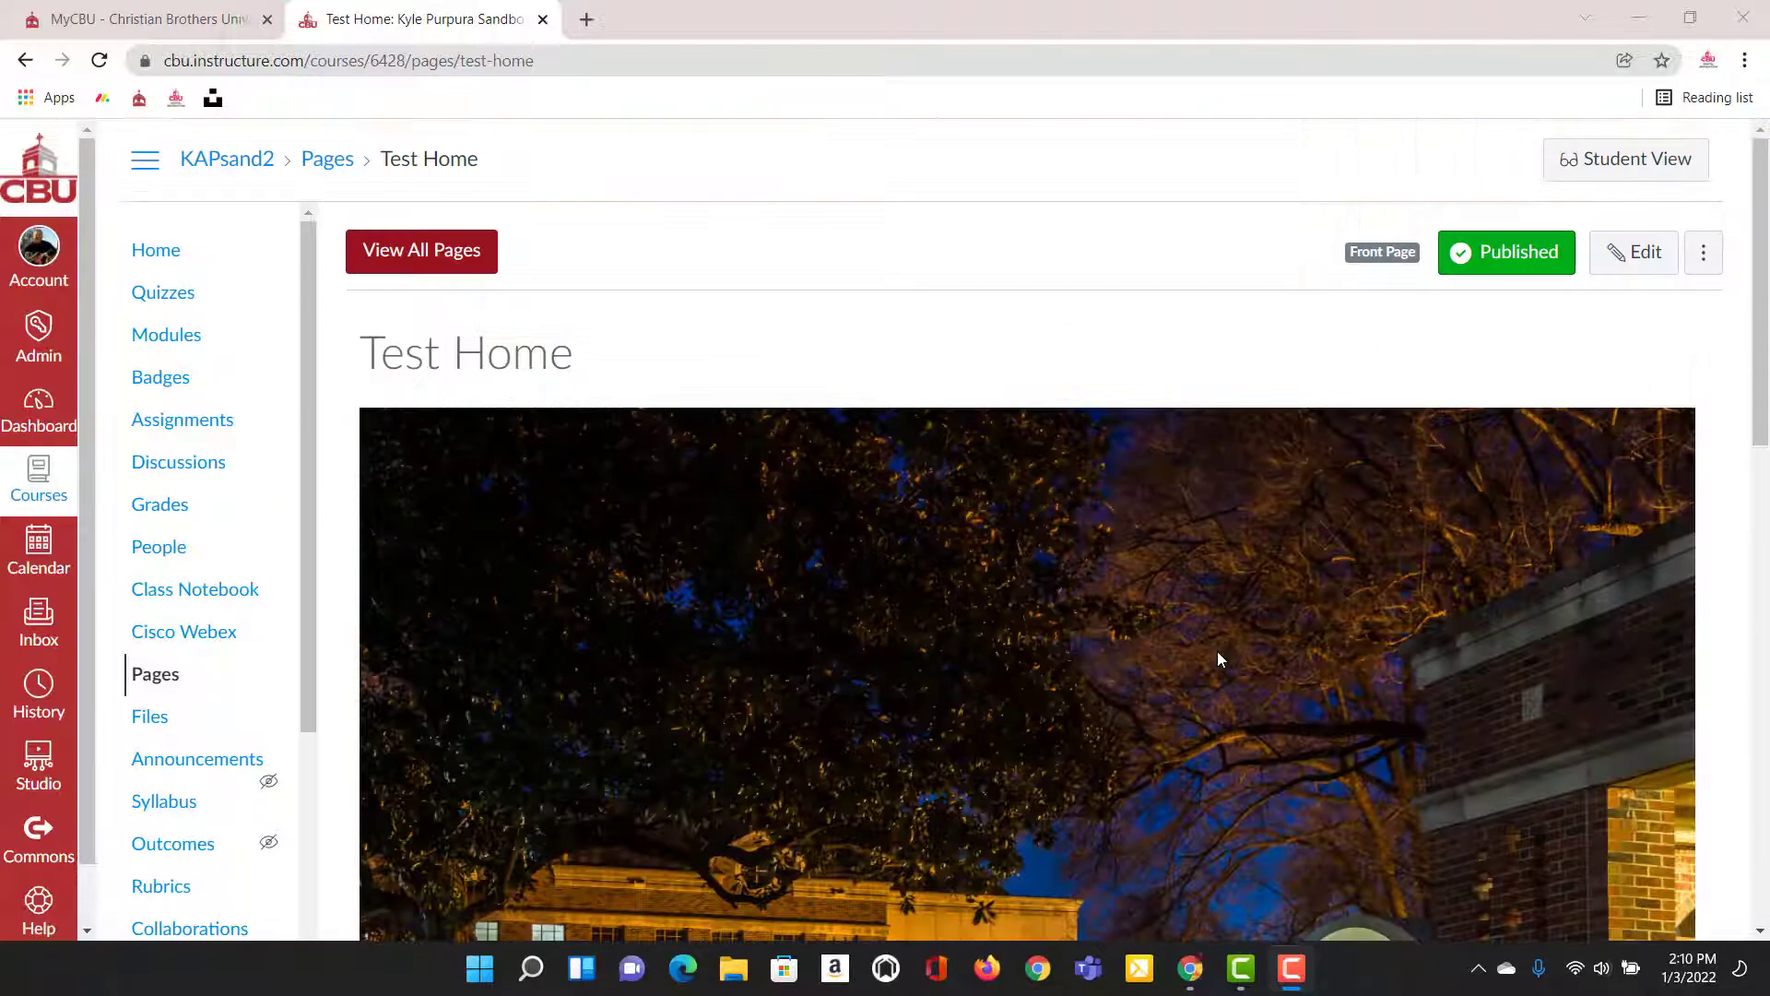
Open the Test Home page for editing and view the link types available above the Welcome section.
{"action": "left_click", "coordinate": [1634, 251]}
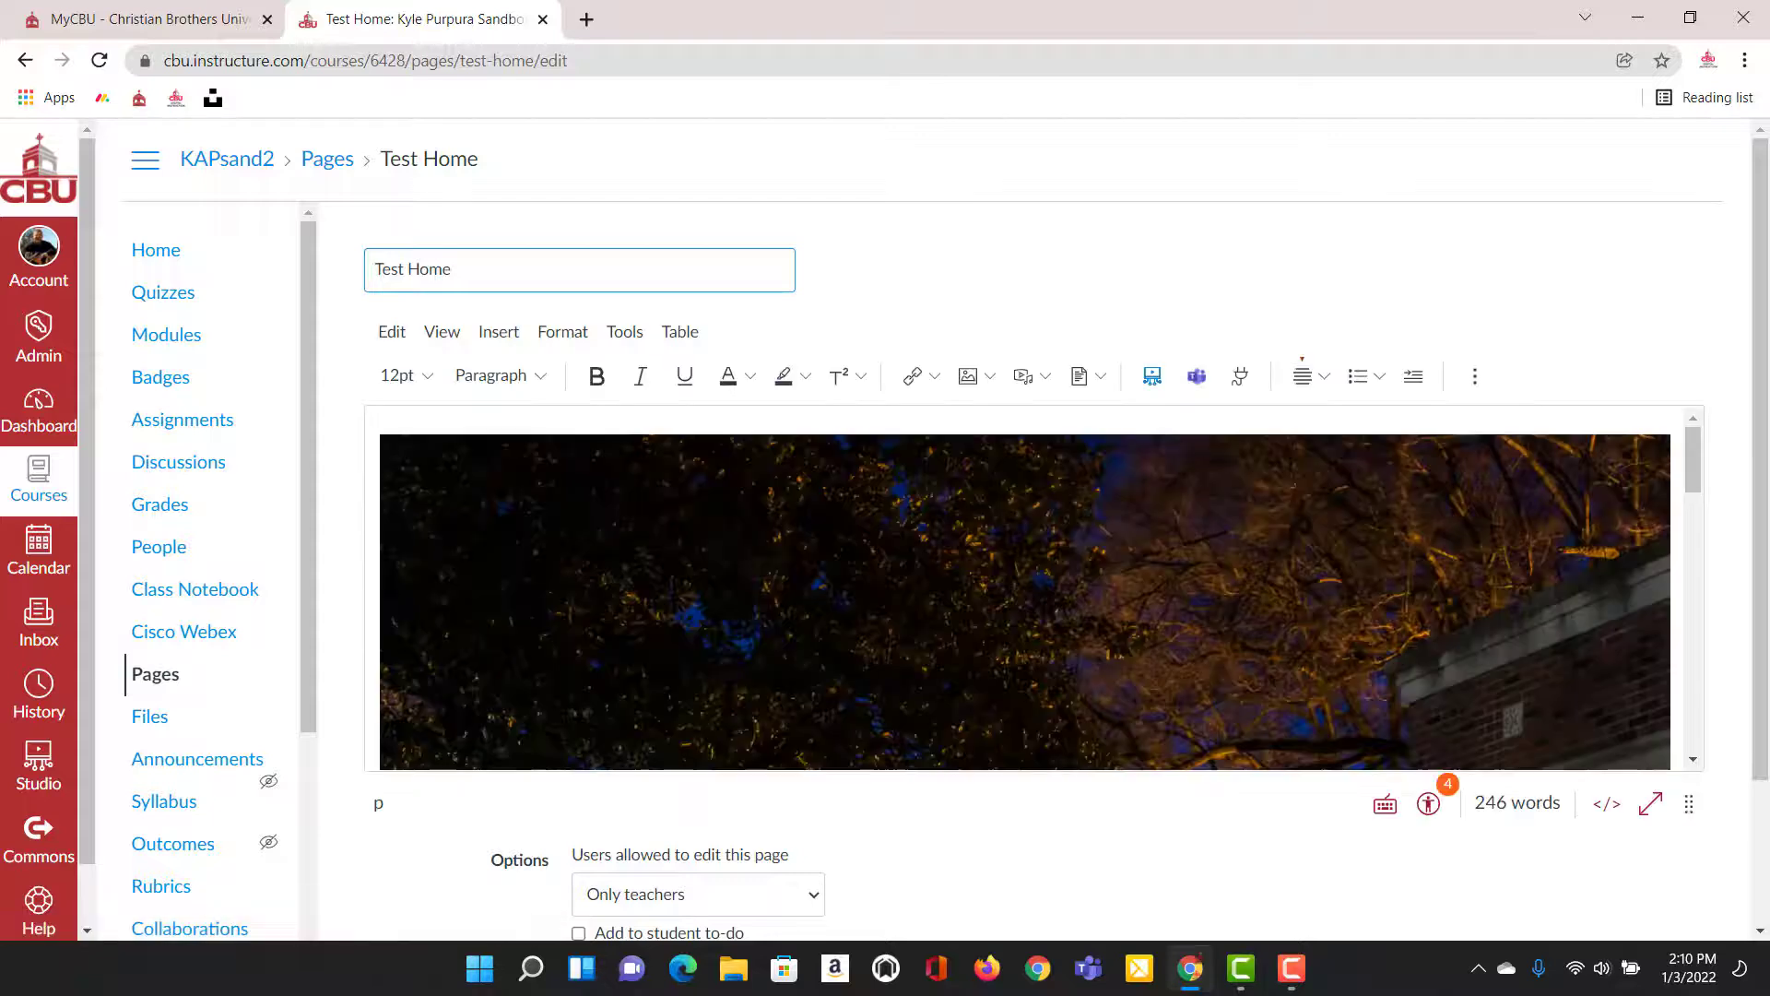
{"action": "scroll", "coordinate": [940, 443], "scroll_direction": "down", "scroll_amount": 6}
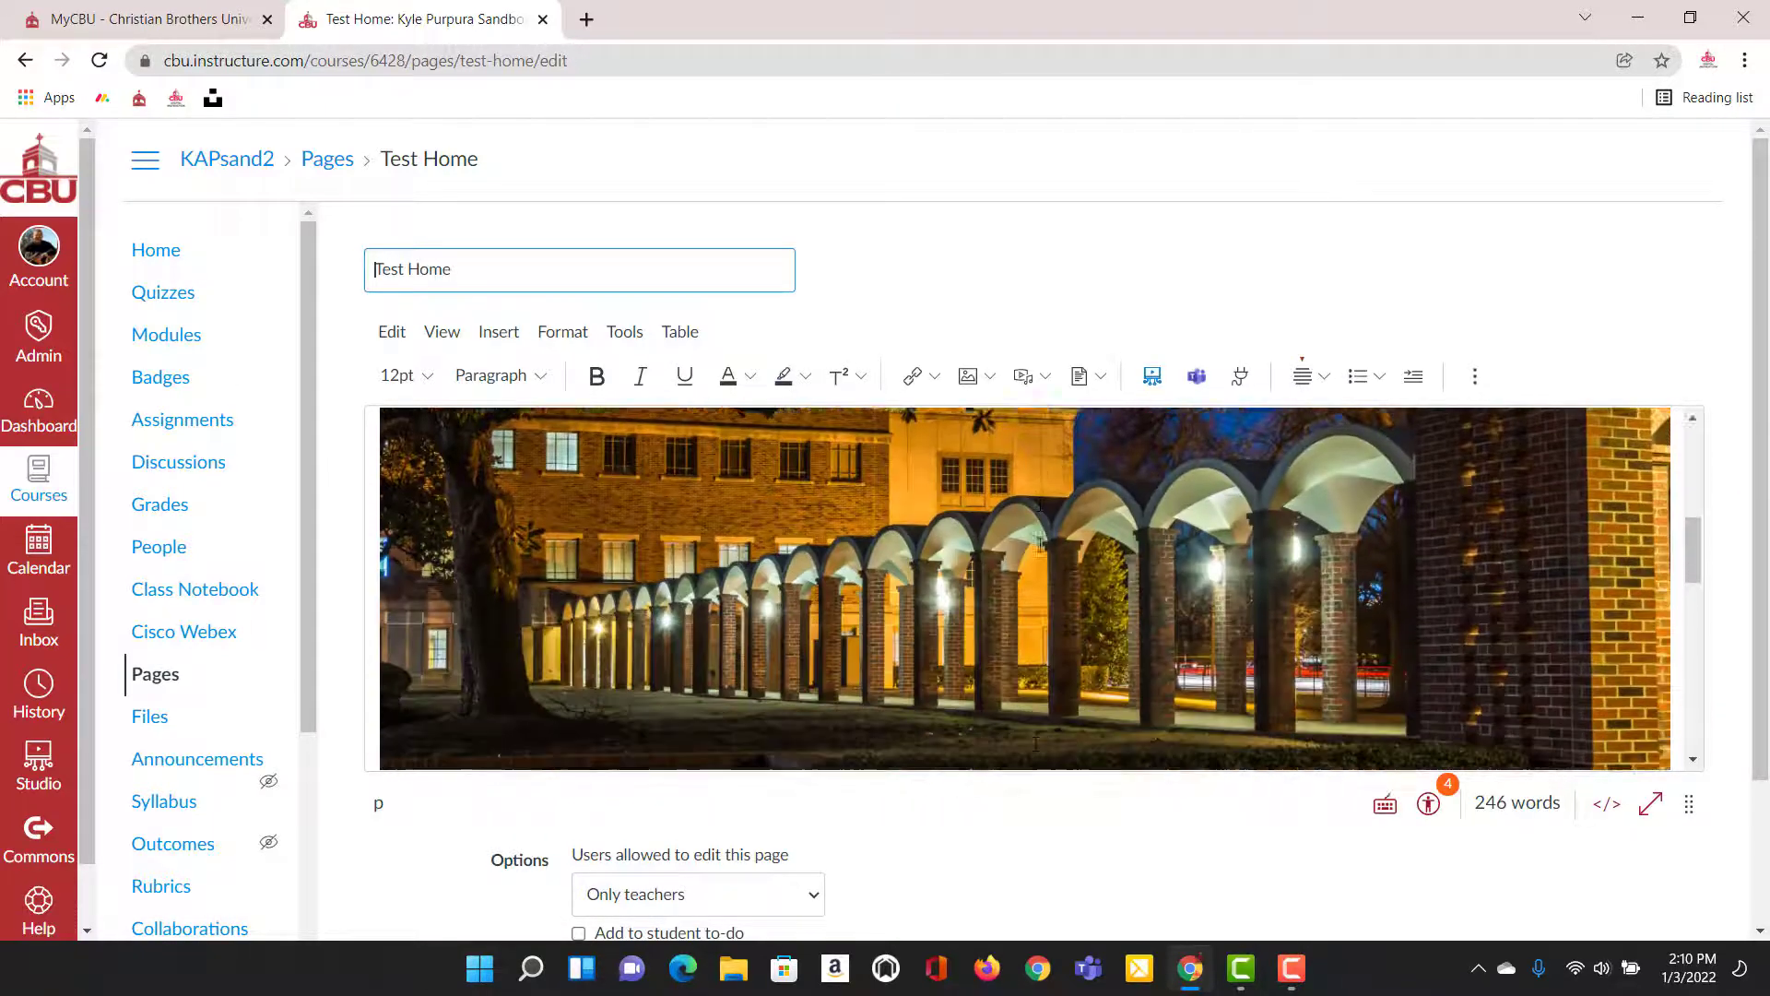
{"action": "left_click", "coordinate": [936, 377]}
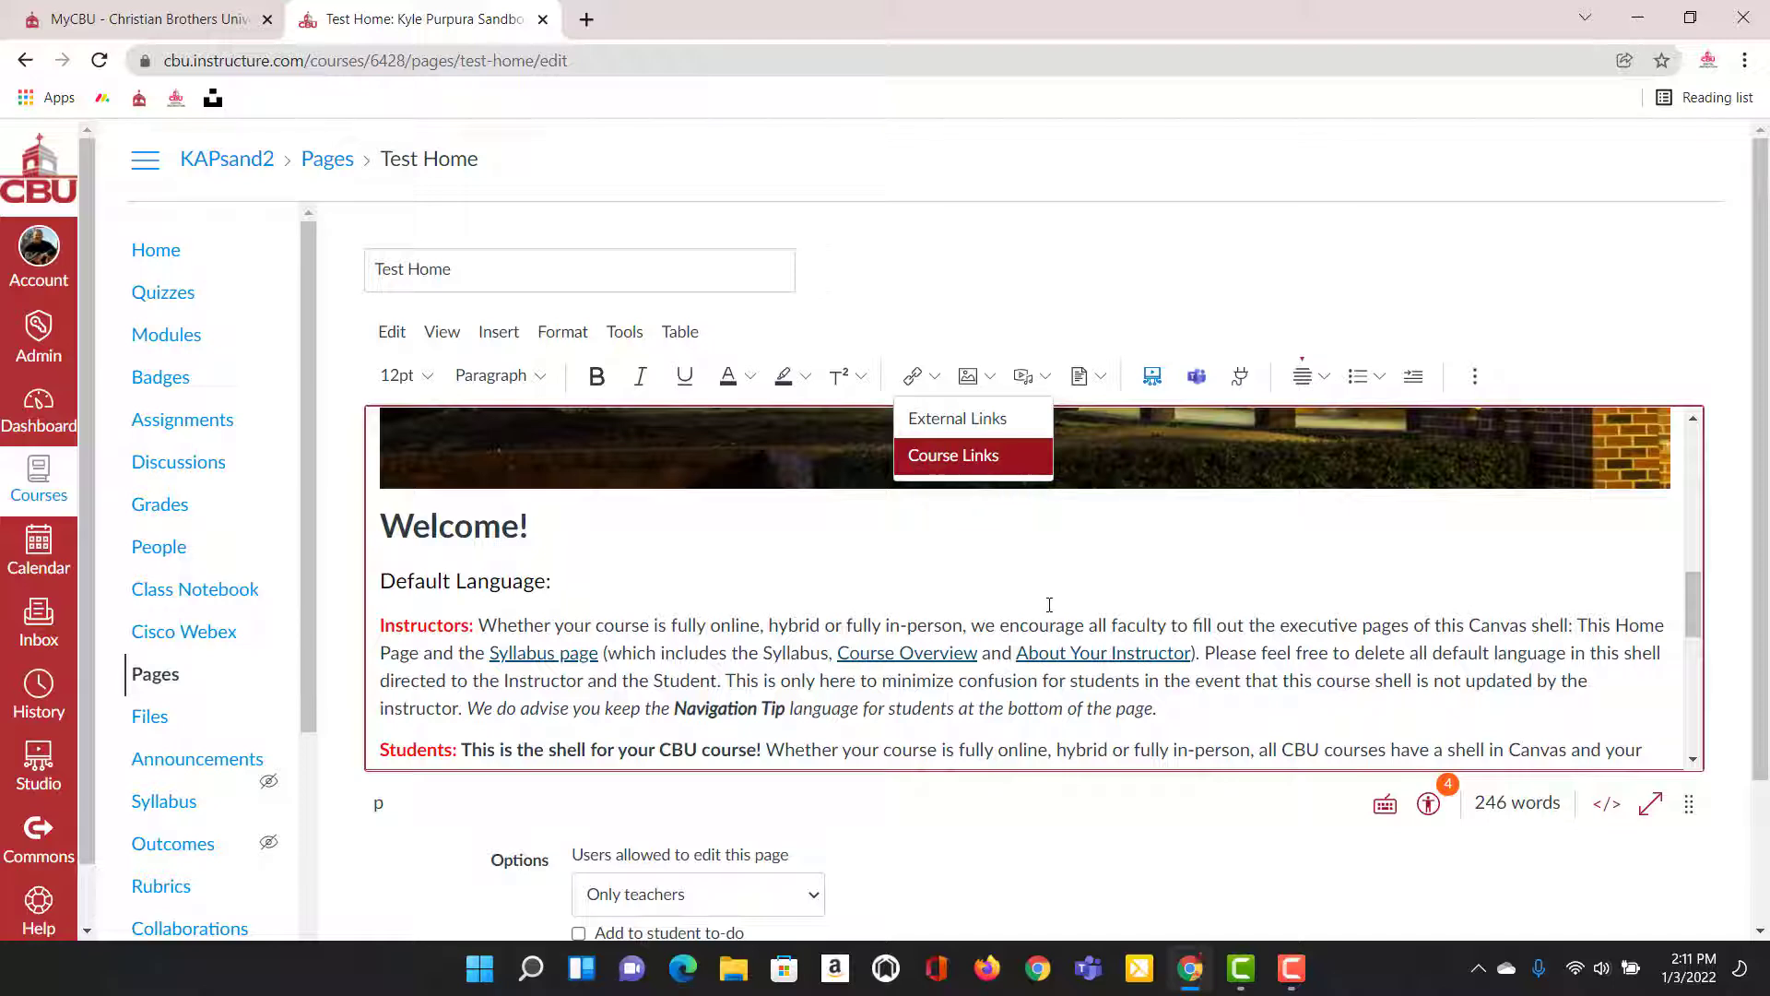
{"action": "key", "text": "Up"}
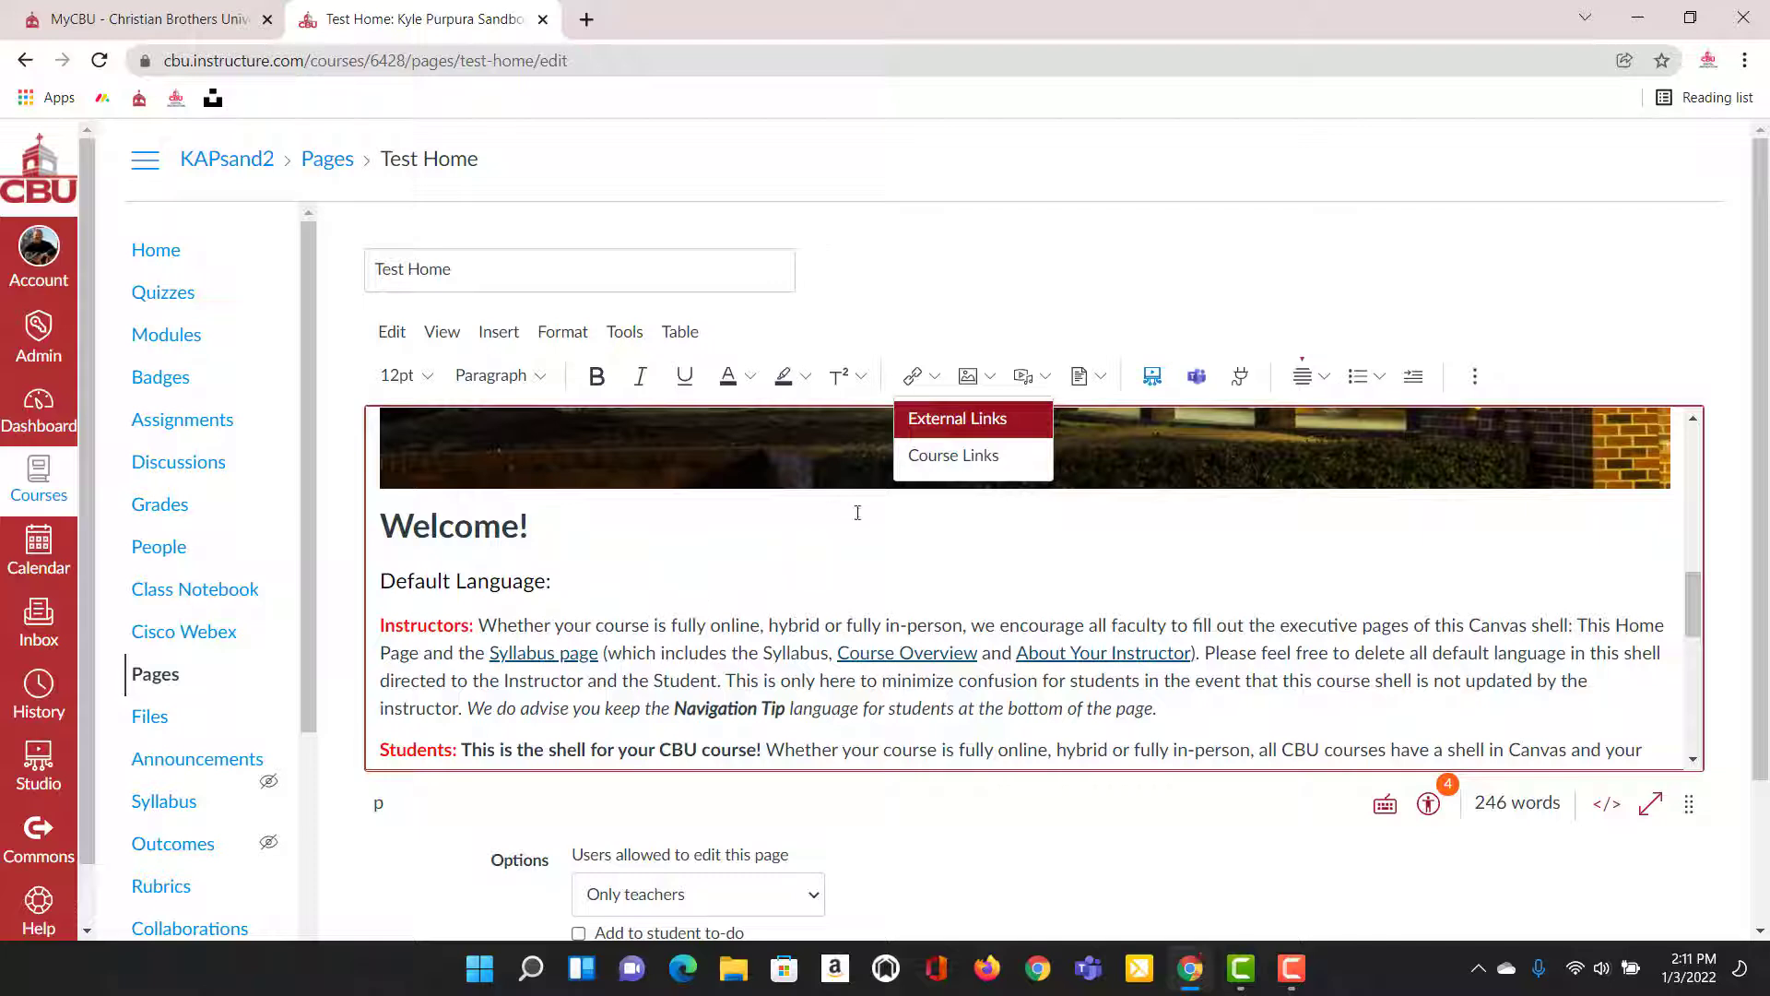
{"action": "left_click", "coordinate": [833, 549]}
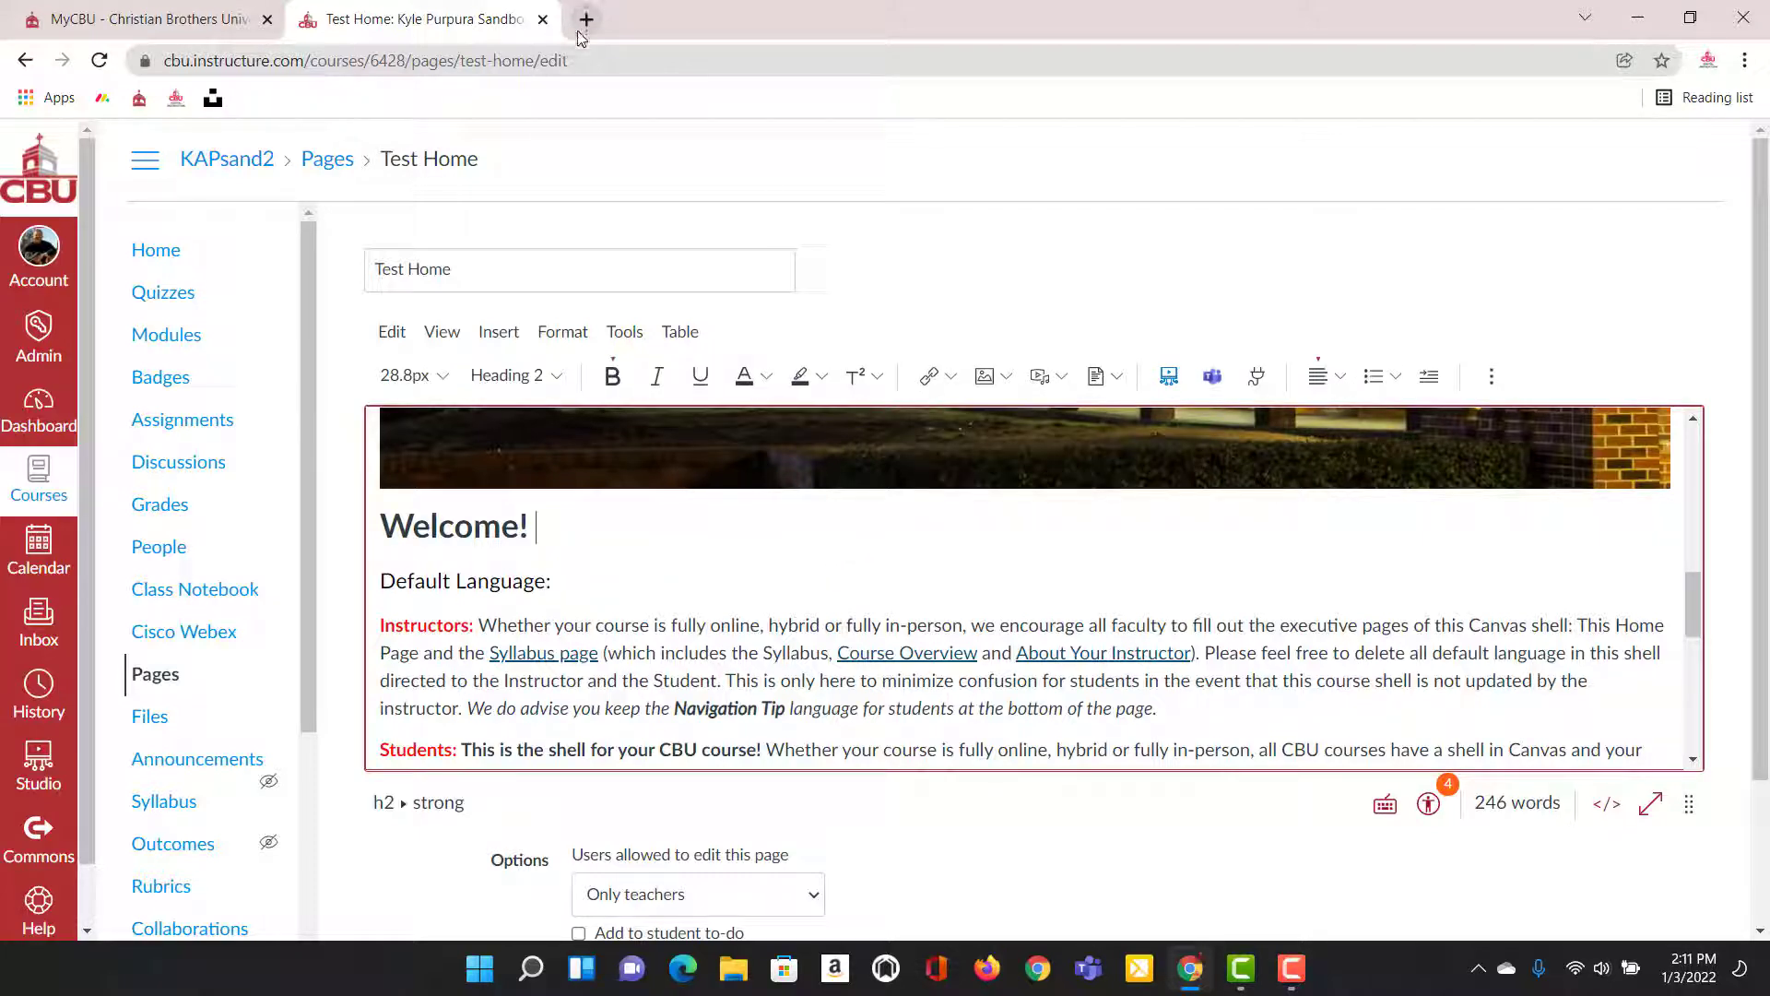
Select "hybrid or fully in-person" in the Instructors paragraph and view its external link form, closing it without adding a link.
{"action": "left_click_drag", "start_coordinate": [770, 628], "coordinate": [965, 634]}
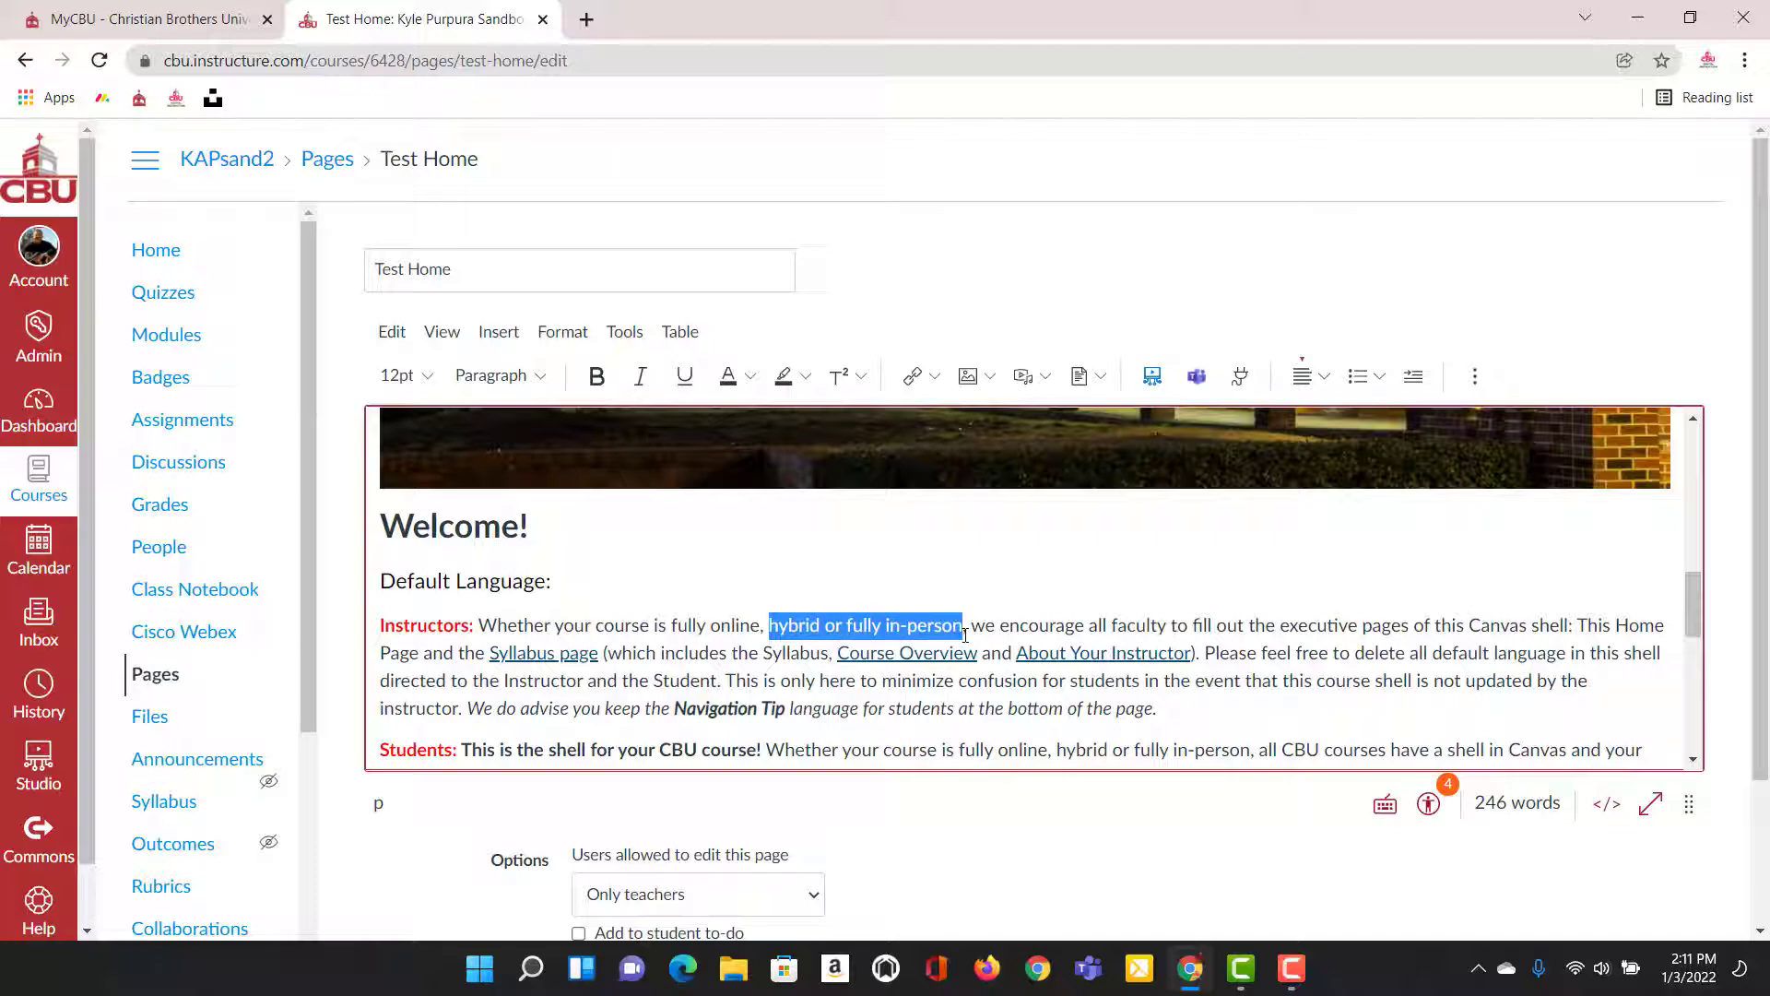
{"action": "left_click", "coordinate": [936, 377]}
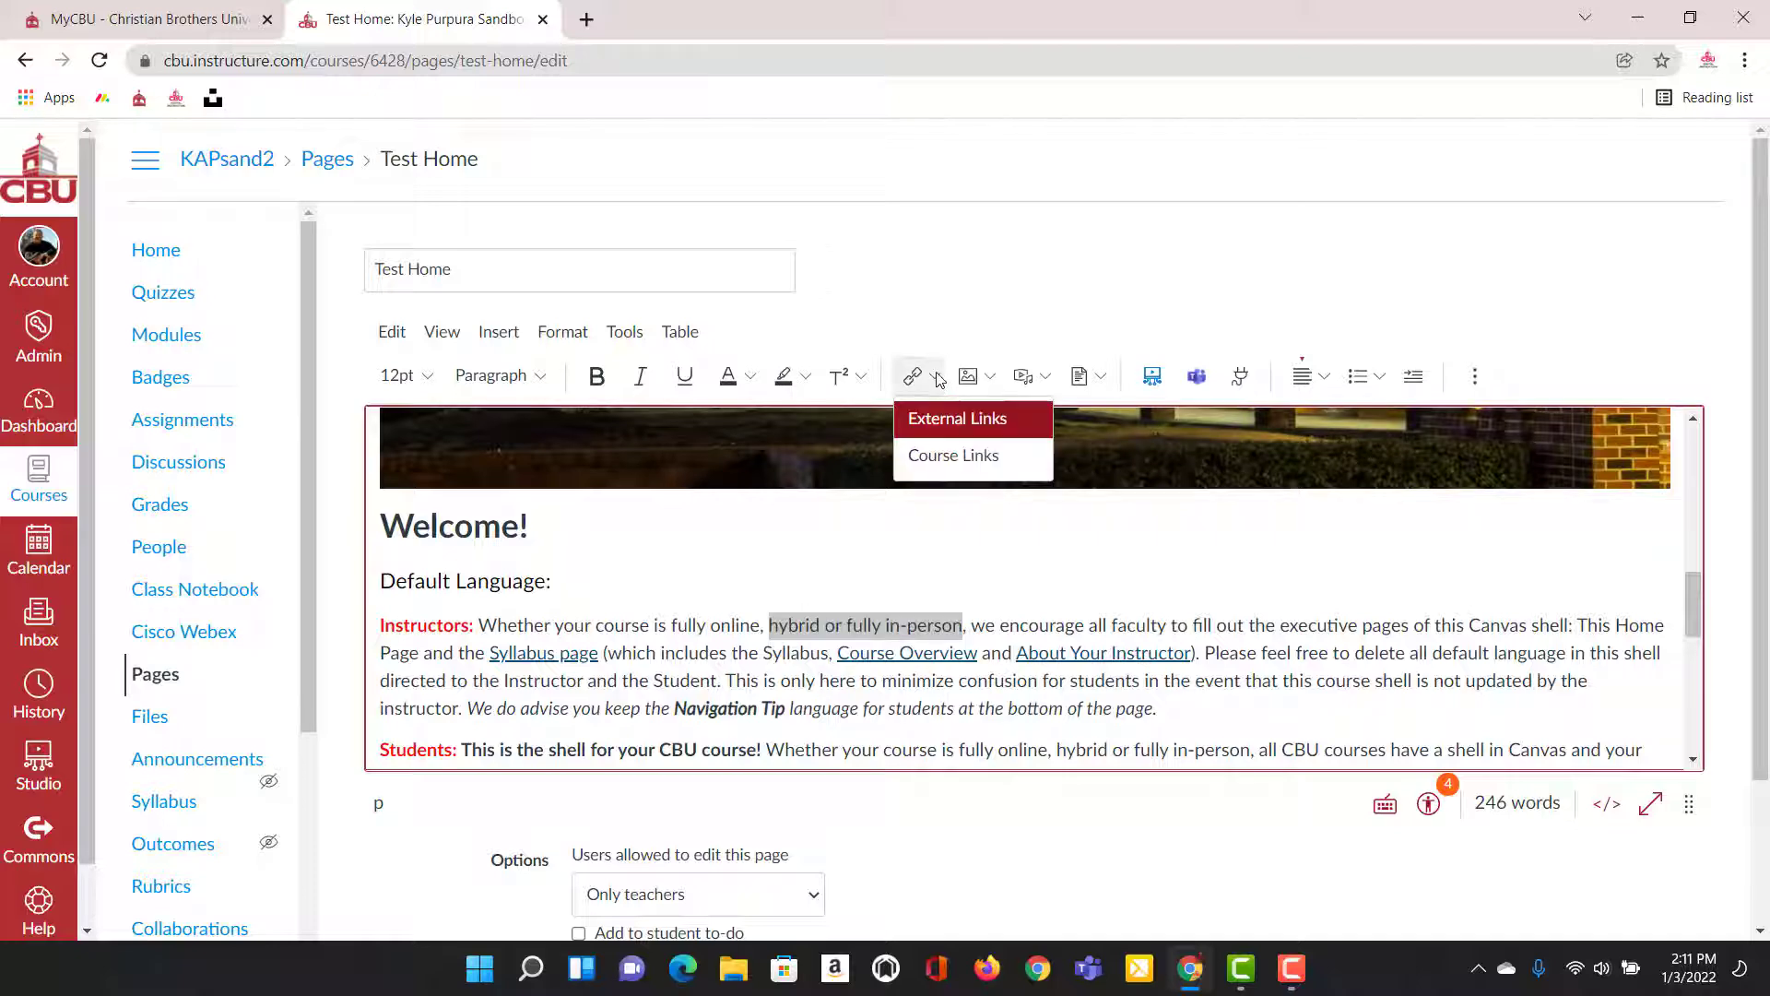
{"action": "left_click", "coordinate": [944, 427]}
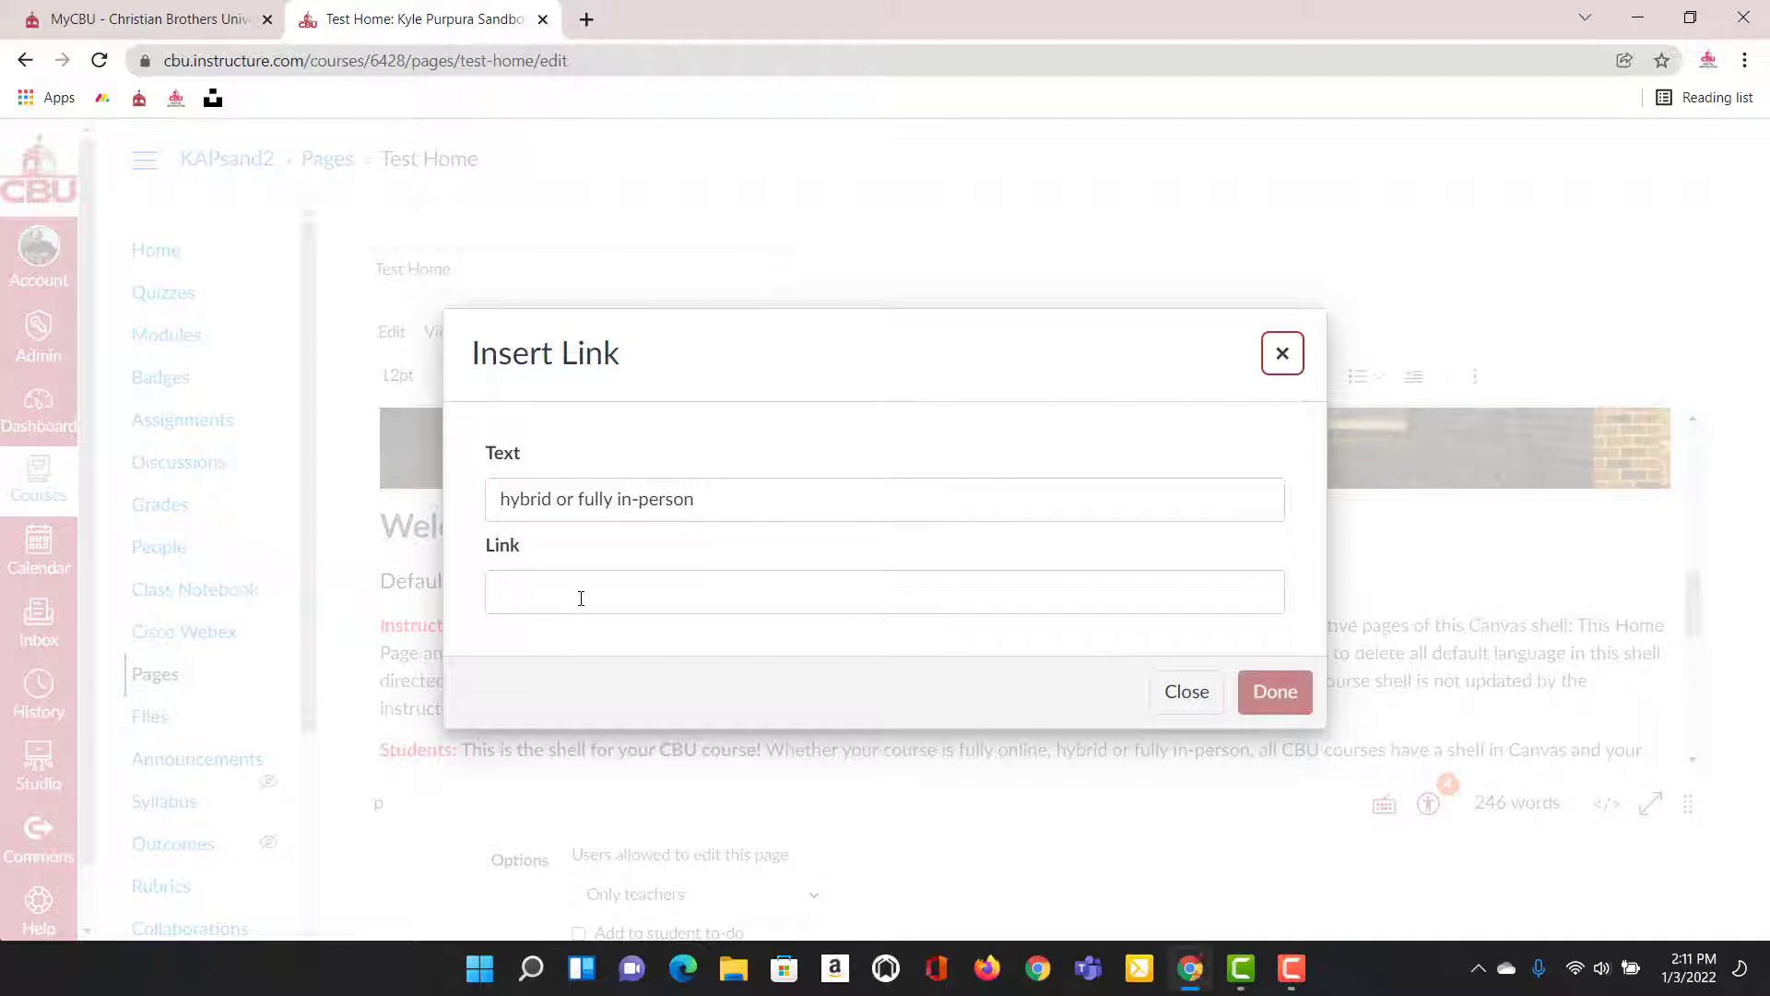
{"action": "left_click", "coordinate": [581, 598]}
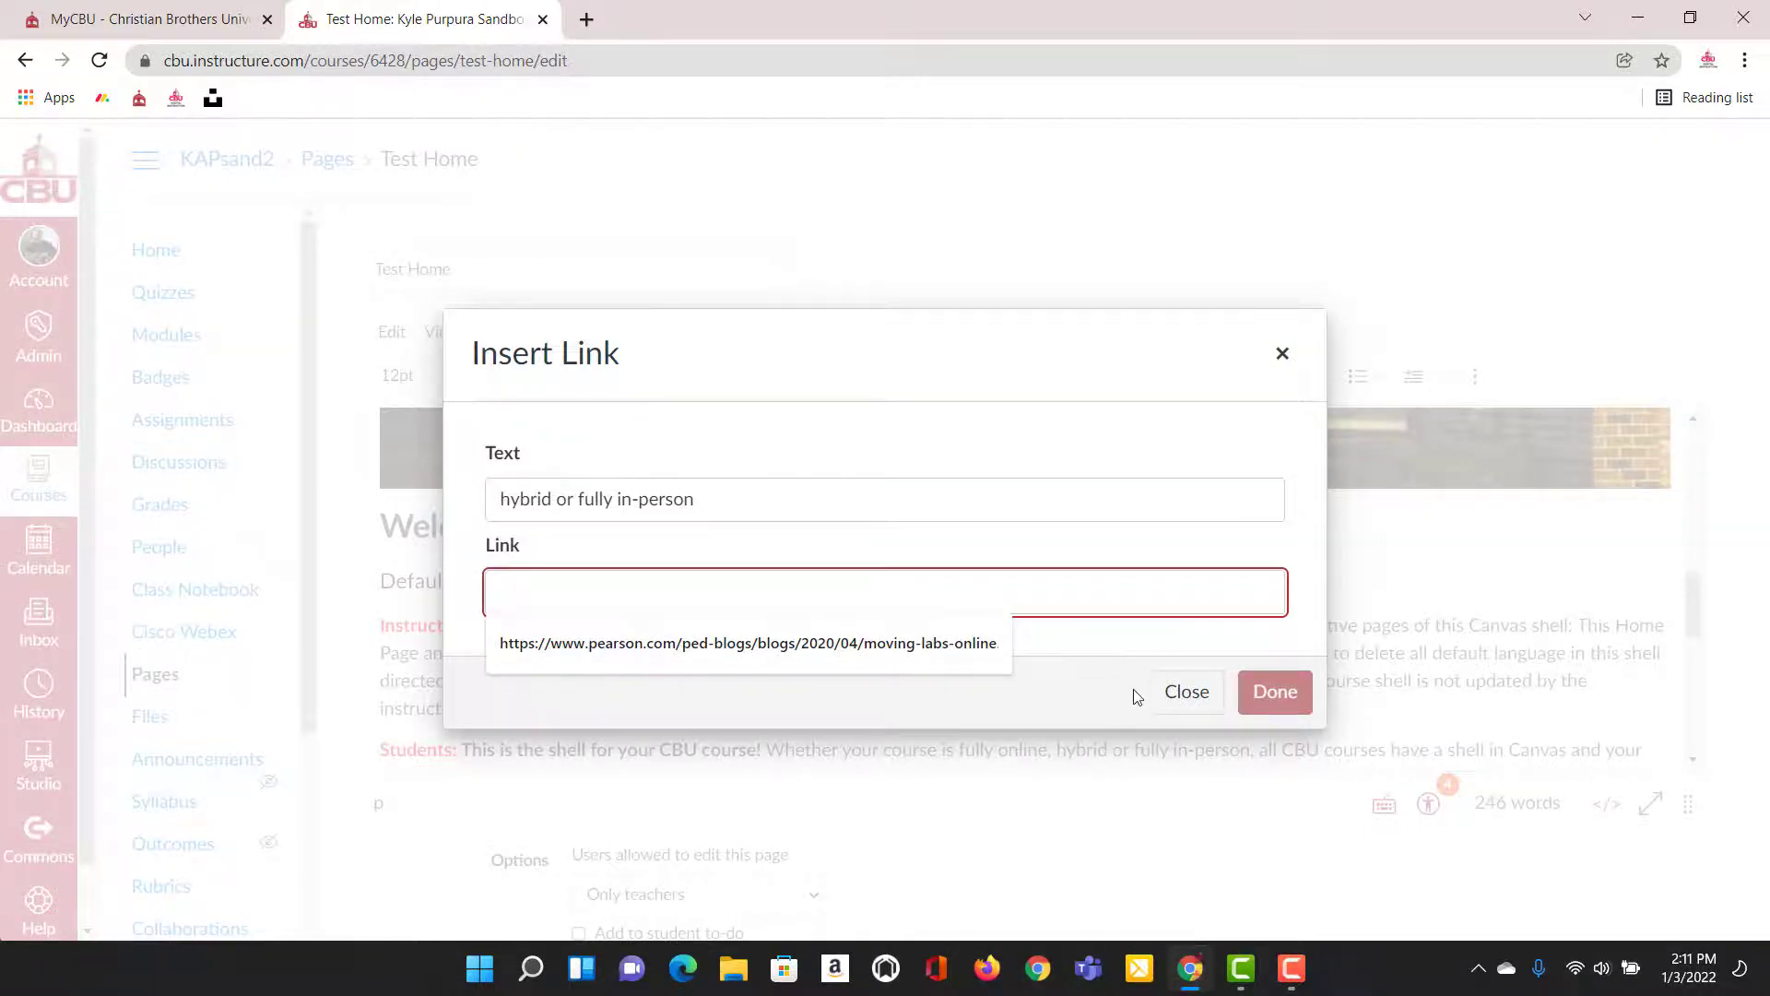
{"action": "left_click", "coordinate": [1181, 694]}
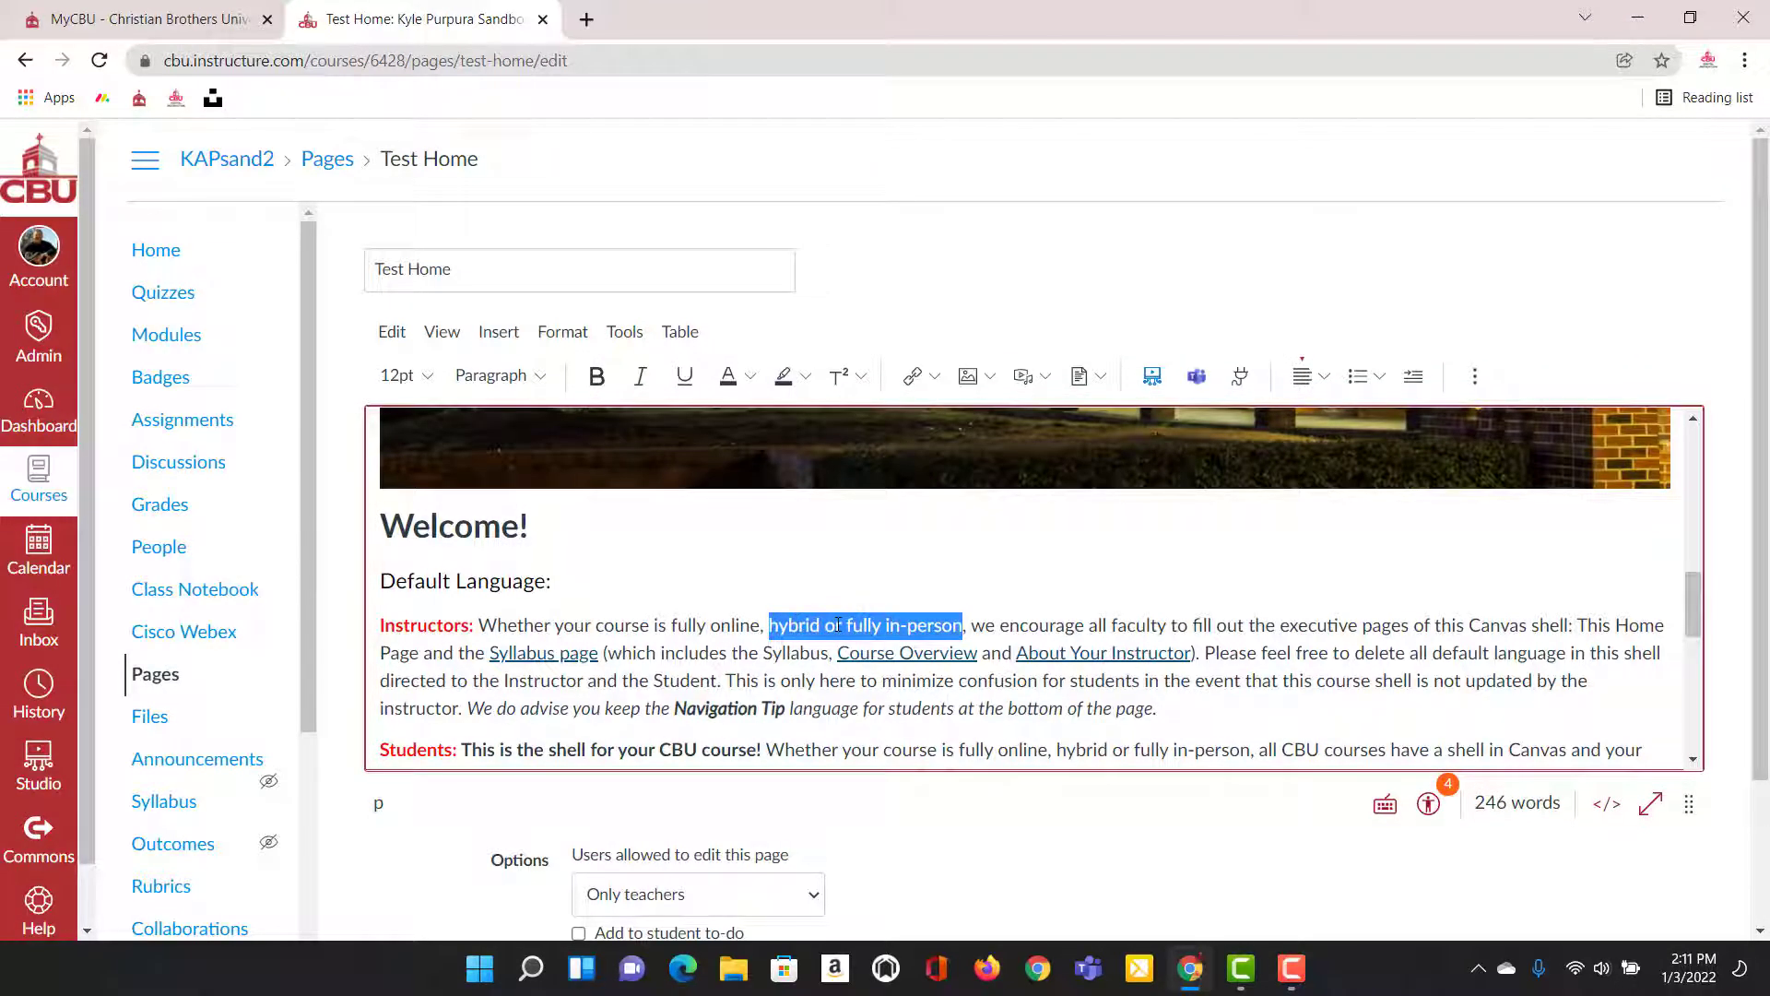
Browse the course pages and assignments available as course links for the selected text.
{"action": "left_click", "coordinate": [934, 377]}
{"action": "left_click", "coordinate": [925, 457]}
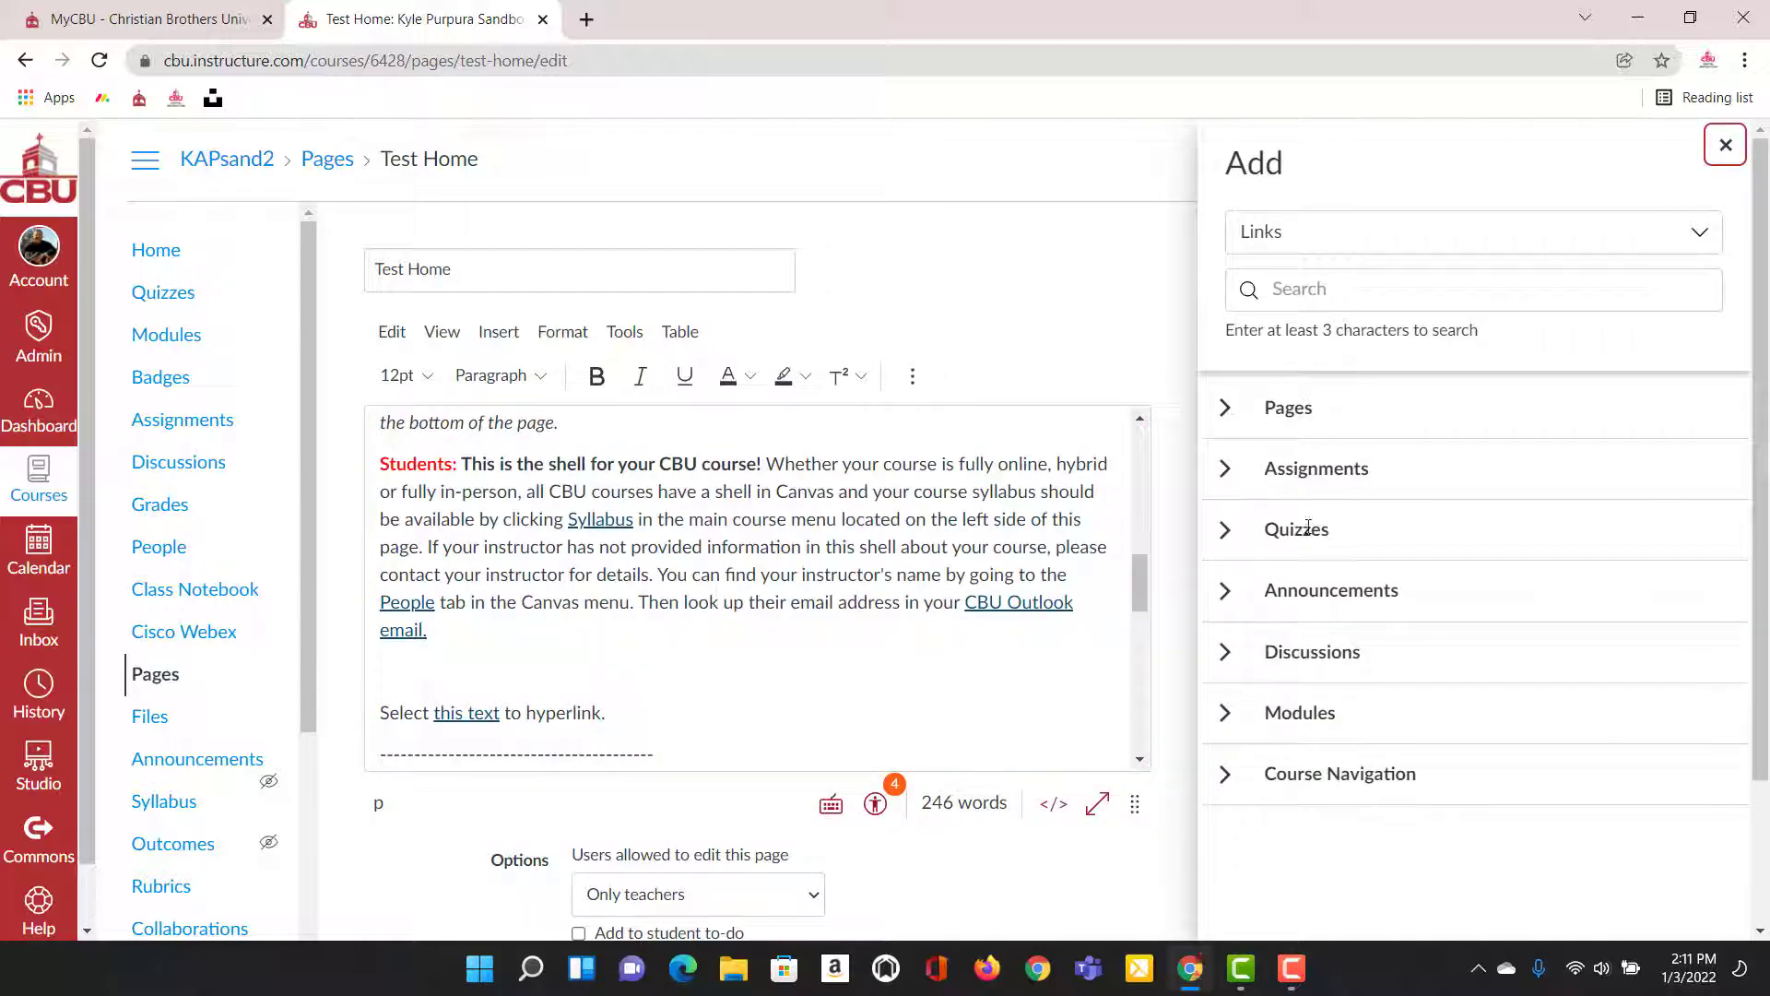
{"action": "left_click", "coordinate": [1231, 411]}
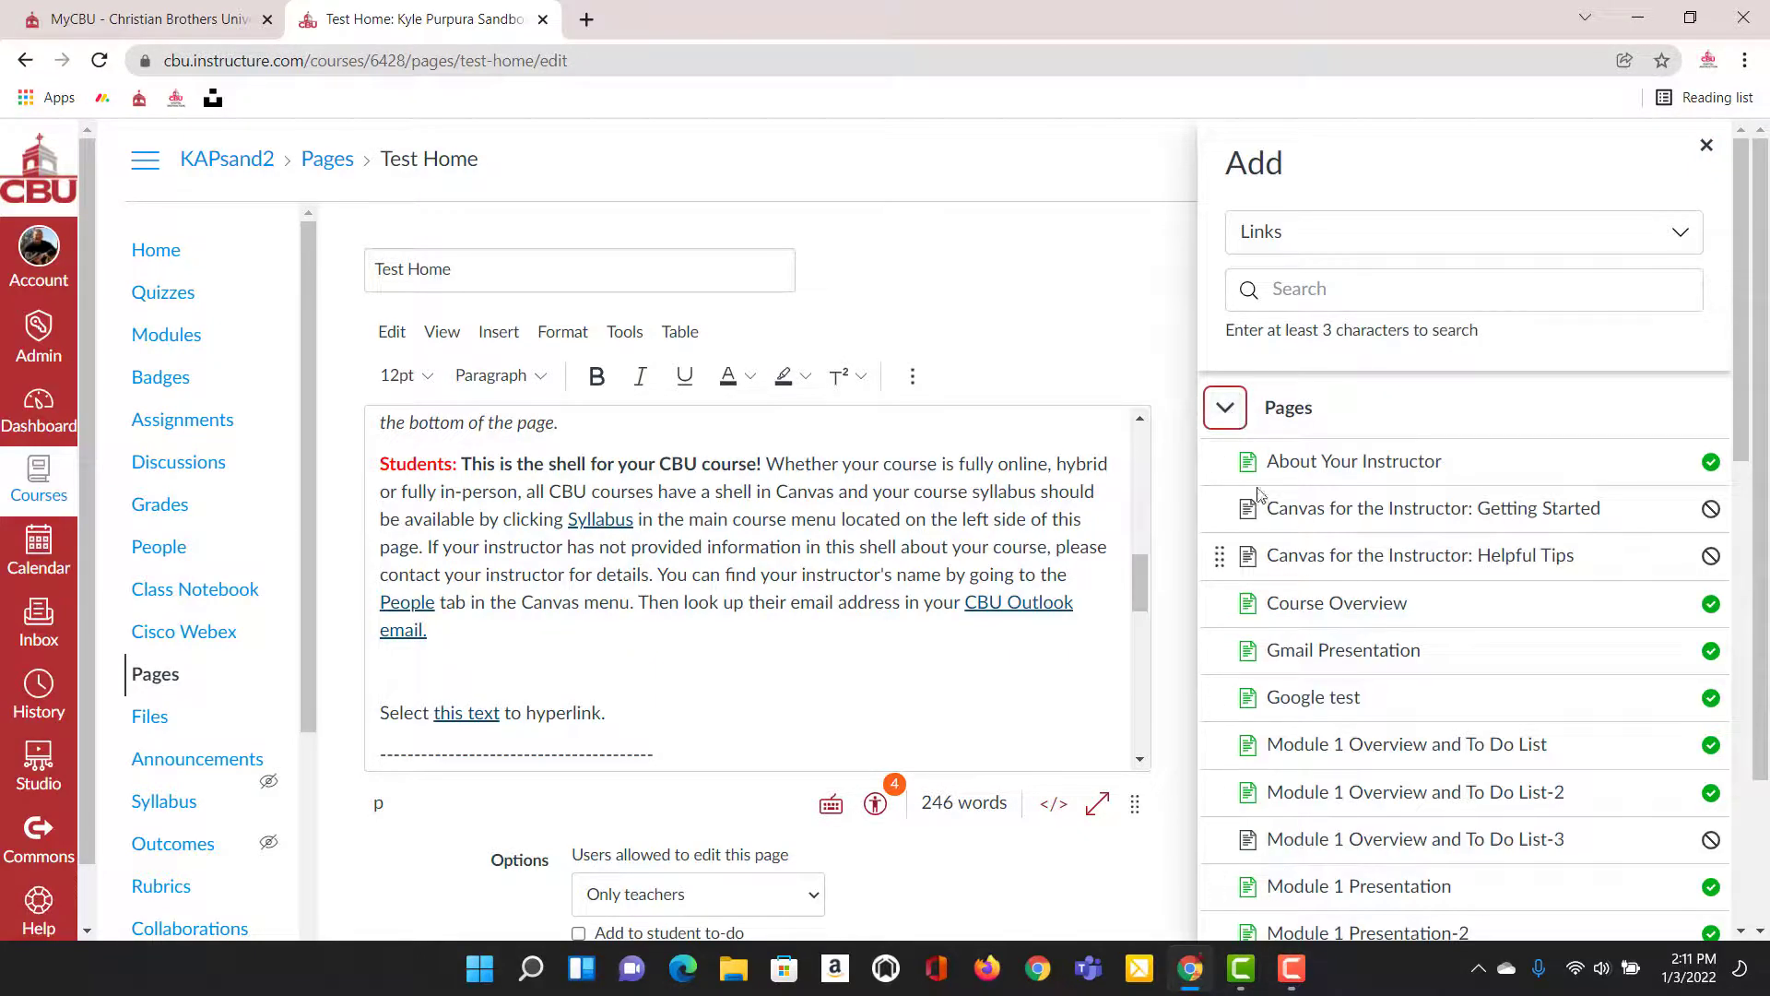
{"action": "scroll", "coordinate": [1296, 824], "scroll_direction": "down", "scroll_amount": 5}
{"action": "scroll", "coordinate": [1282, 738], "scroll_direction": "up", "scroll_amount": 5}
{"action": "left_click", "coordinate": [1225, 412]}
{"action": "left_click", "coordinate": [1226, 468]}
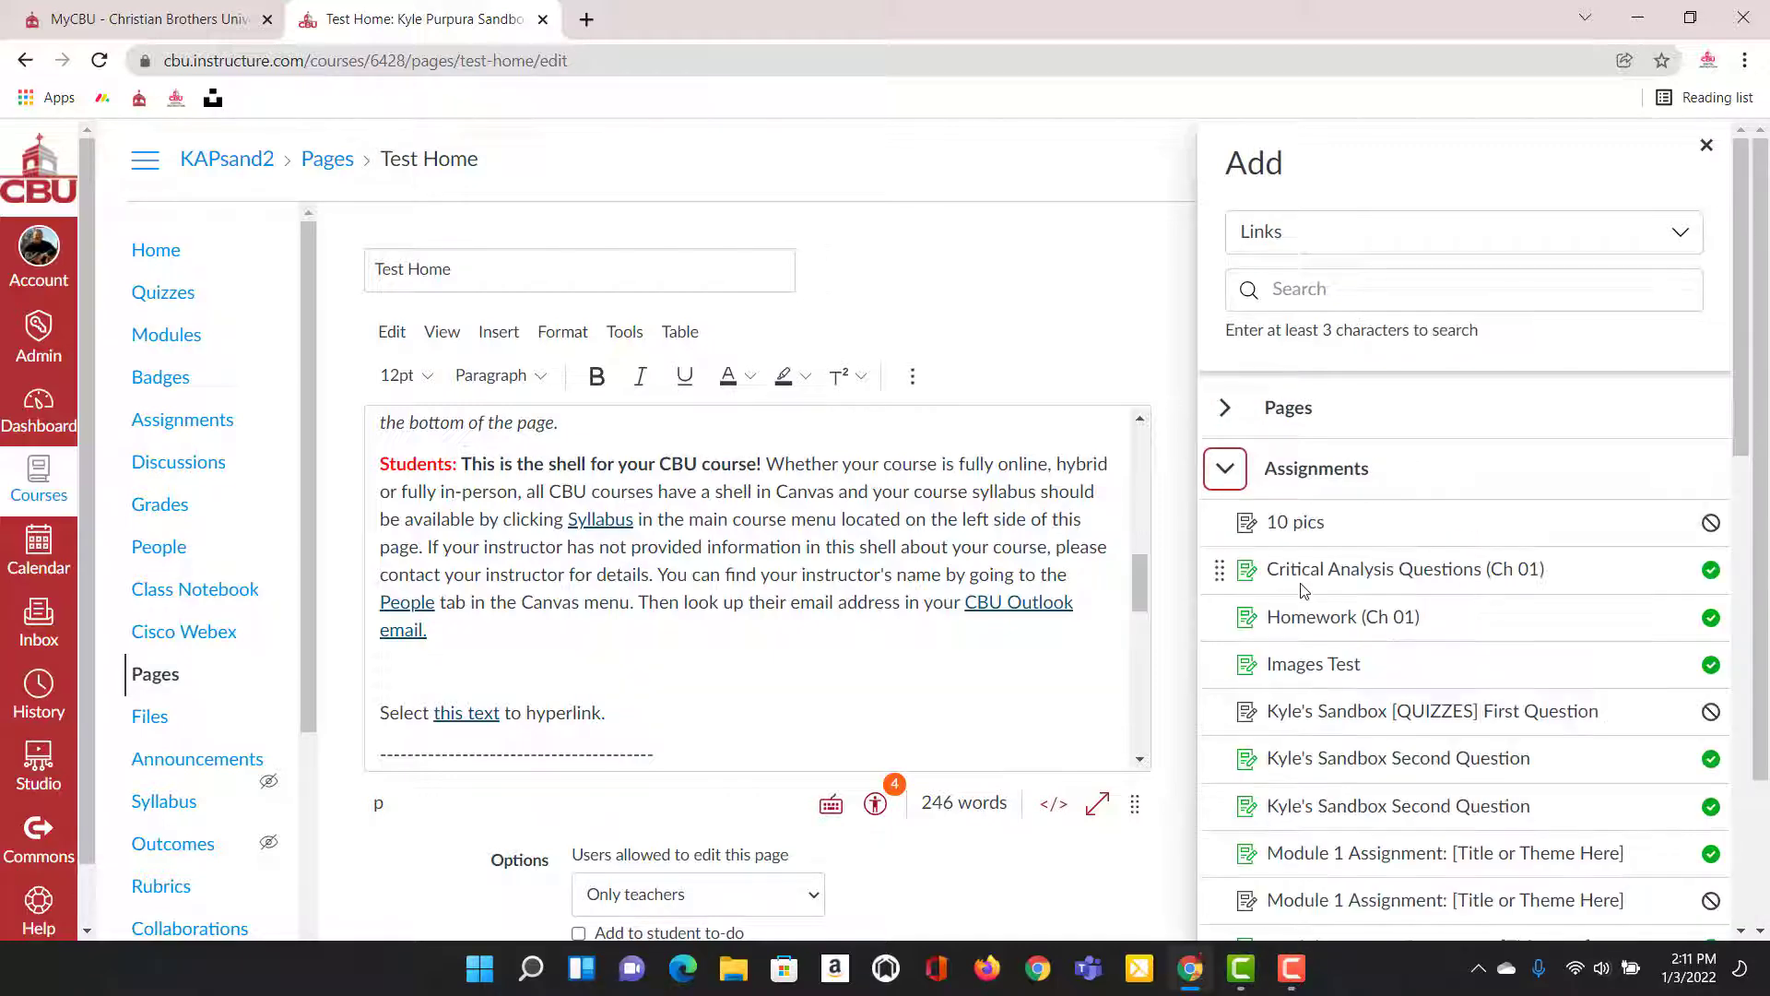
{"action": "scroll", "coordinate": [1309, 587], "scroll_direction": "down", "scroll_amount": 7}
{"action": "scroll", "coordinate": [1310, 586], "scroll_direction": "up", "scroll_amount": 7}
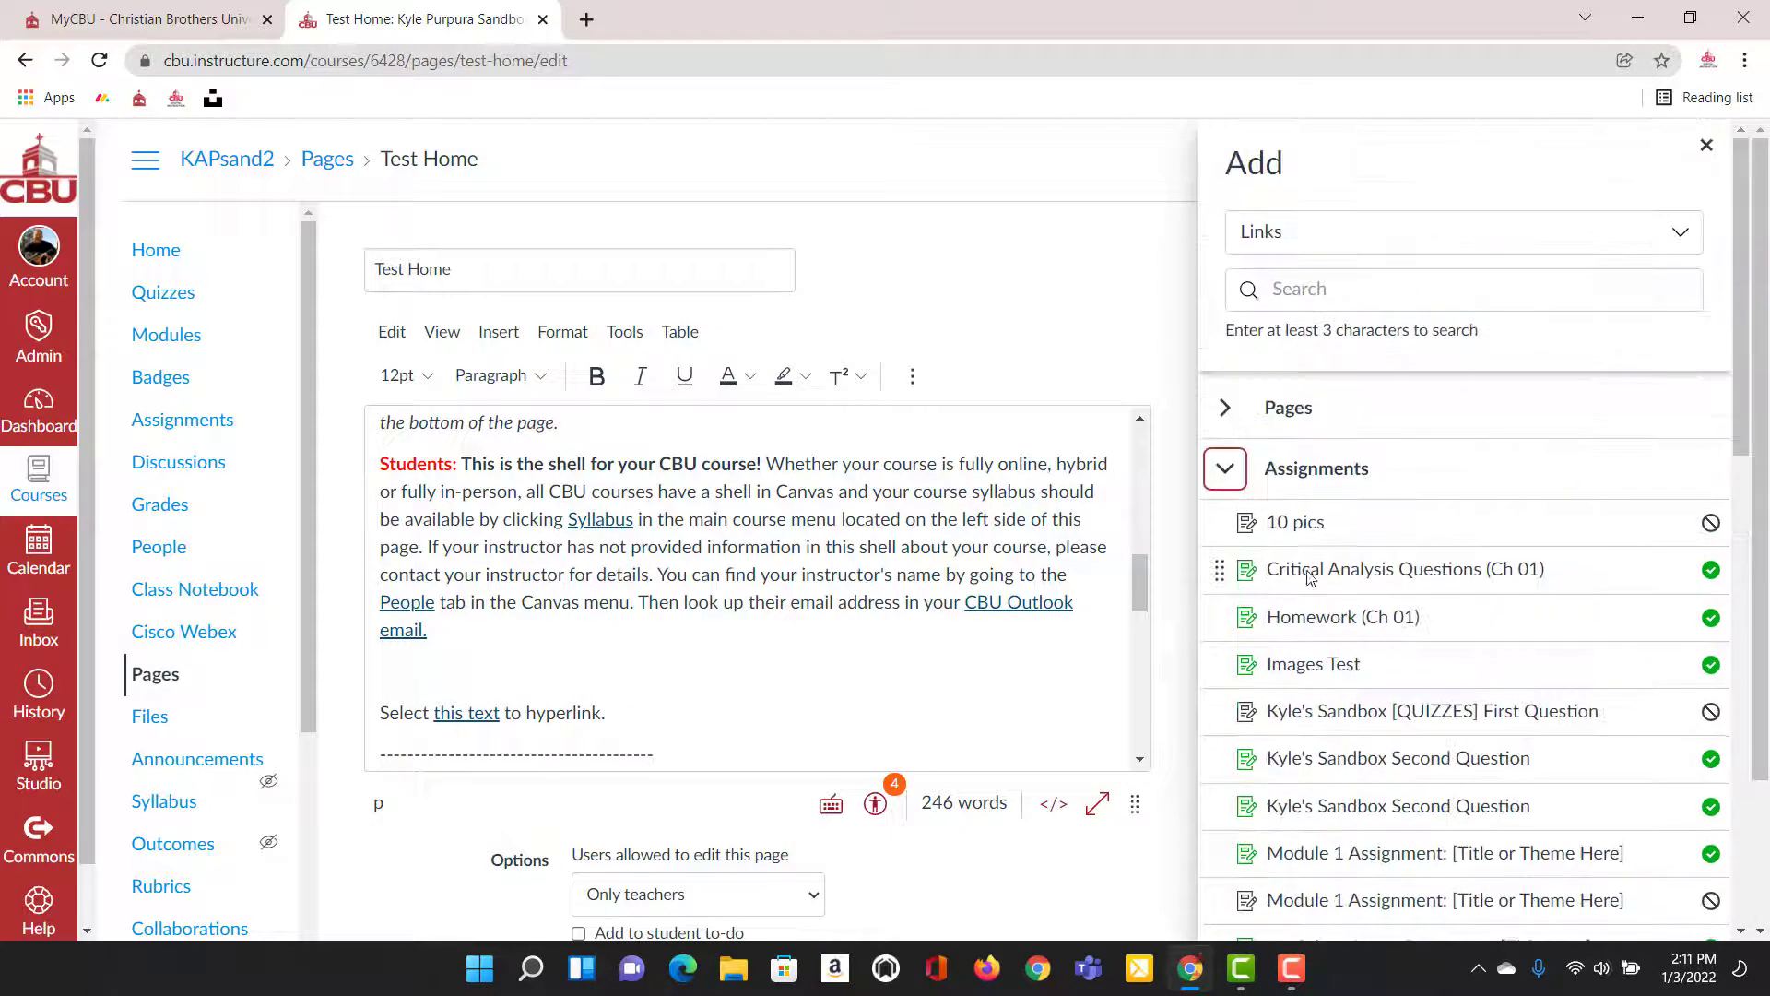
{"action": "left_click", "coordinate": [1225, 474]}
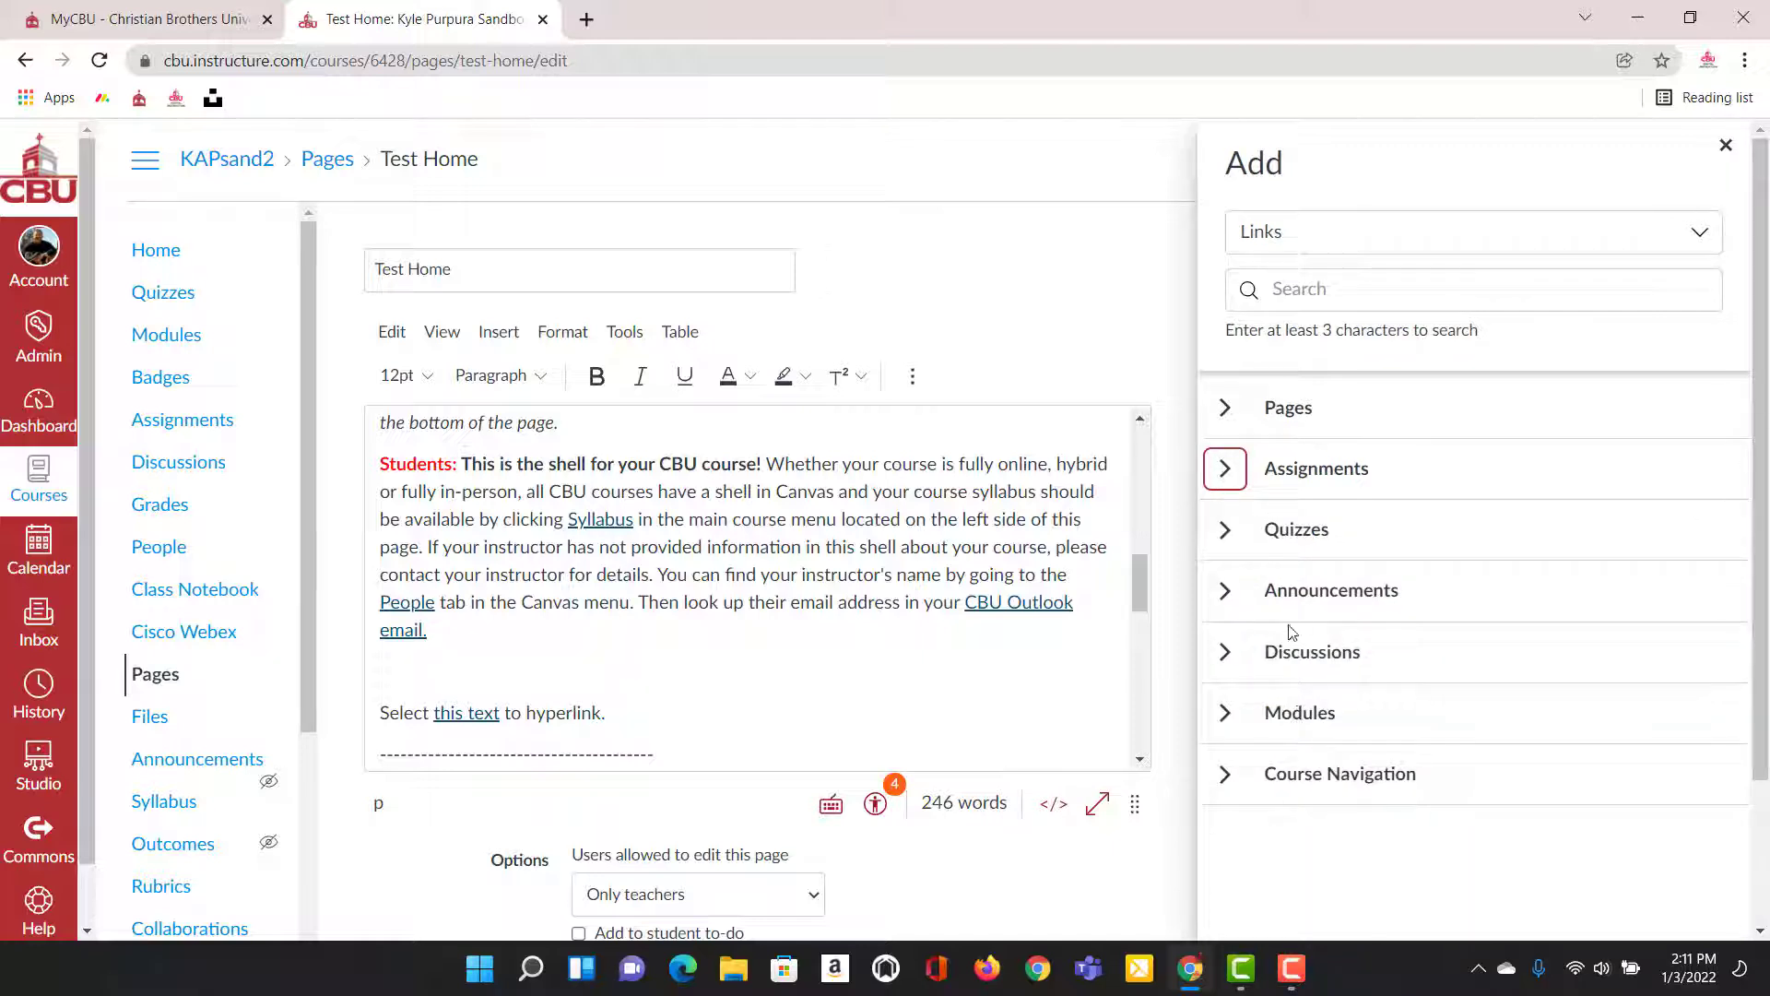
Link "hybrid or fully in-person" to the Homework (Ch 01) assignment and save the page.
{"action": "left_click", "coordinate": [1227, 470]}
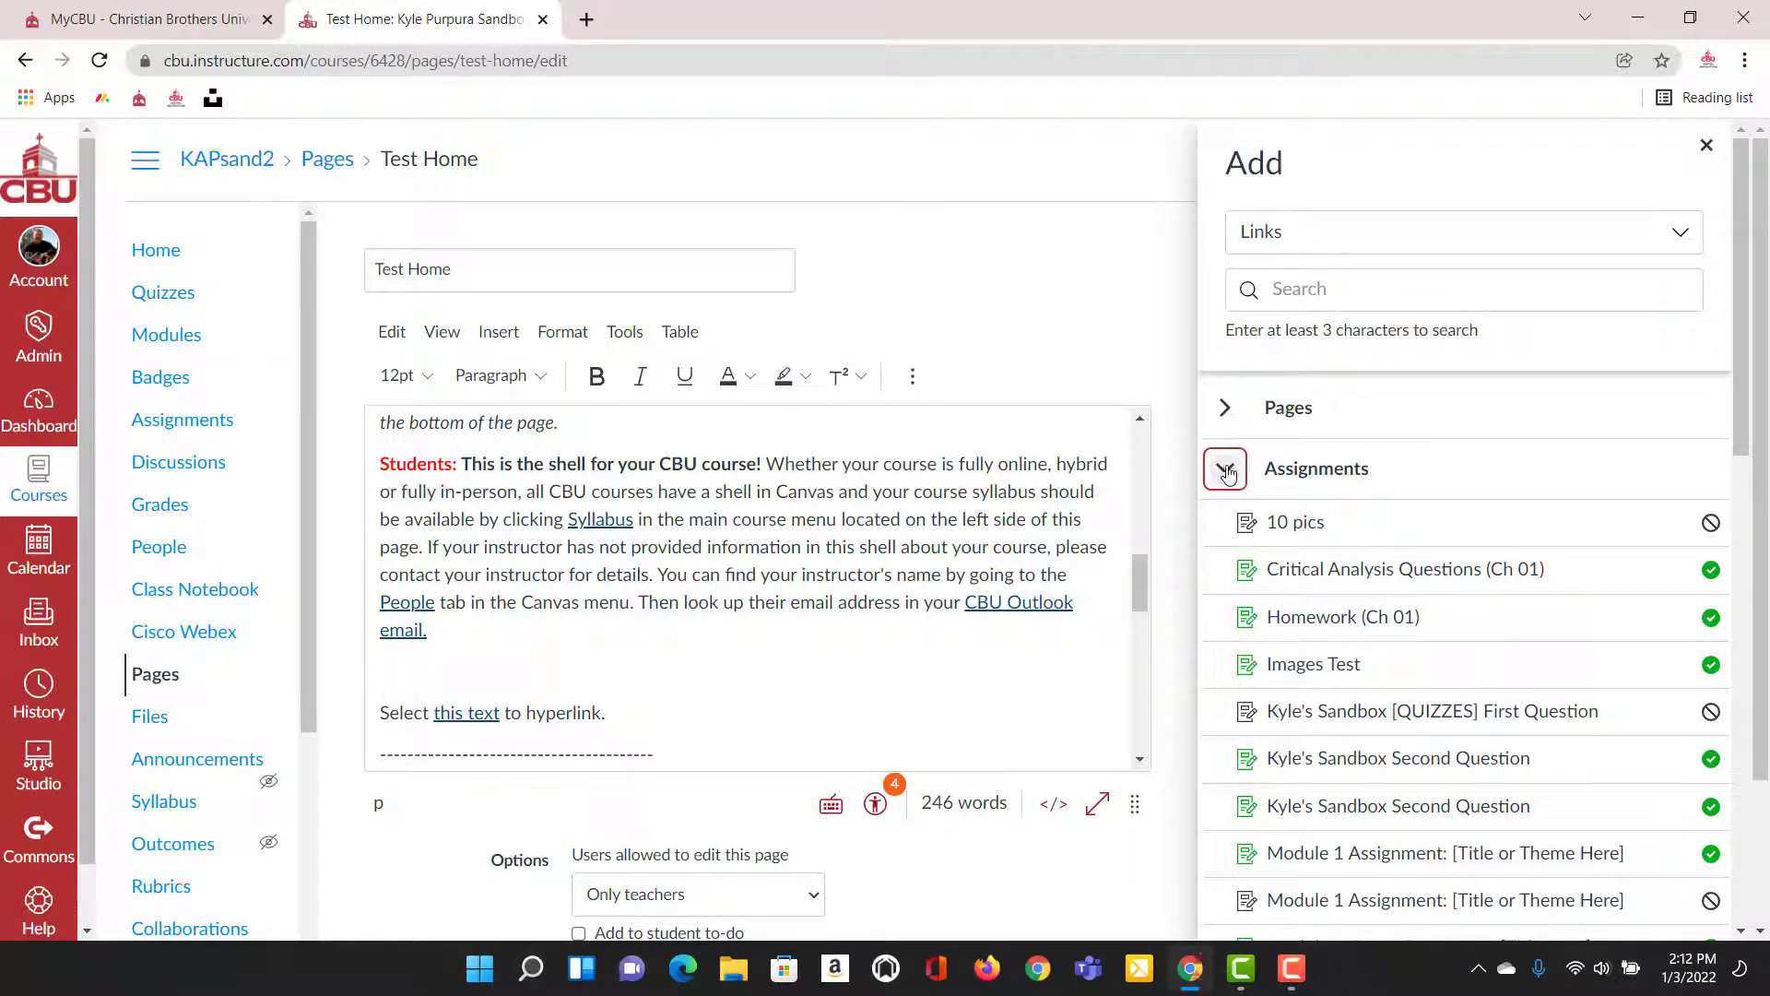
{"action": "left_click", "coordinate": [1321, 668]}
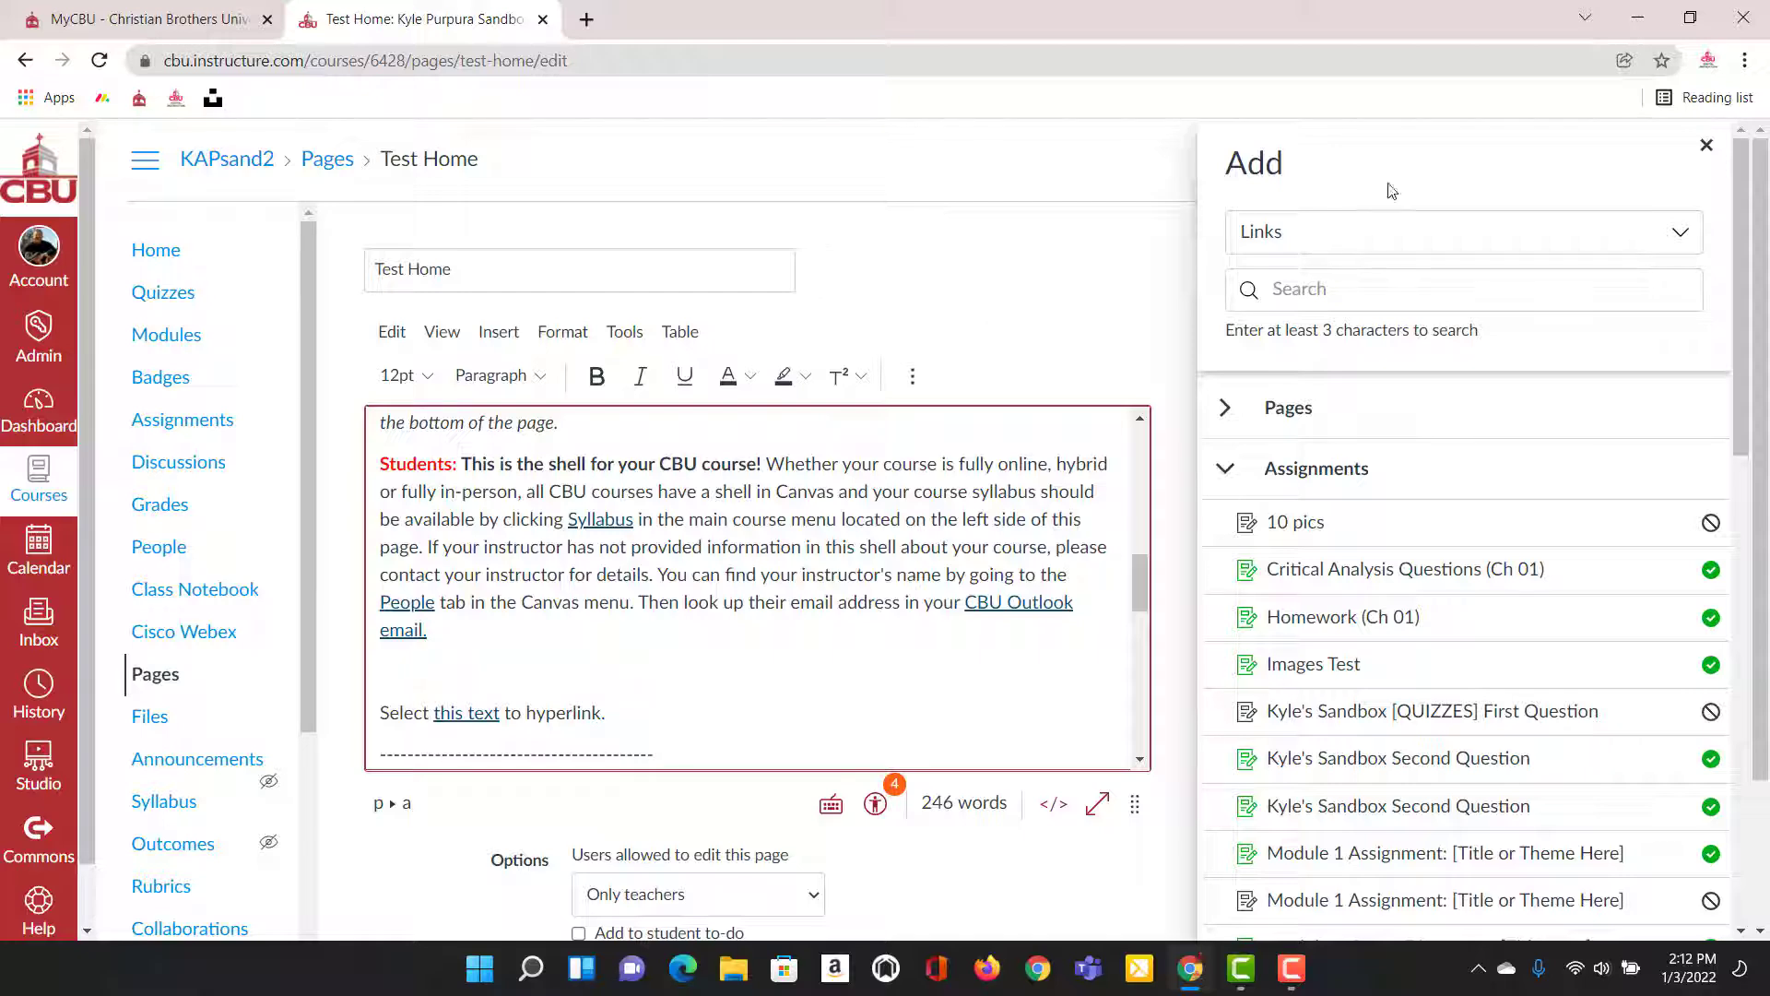
{"action": "left_click", "coordinate": [1706, 146]}
{"action": "scroll", "coordinate": [1309, 911], "scroll_direction": "down", "scroll_amount": 2}
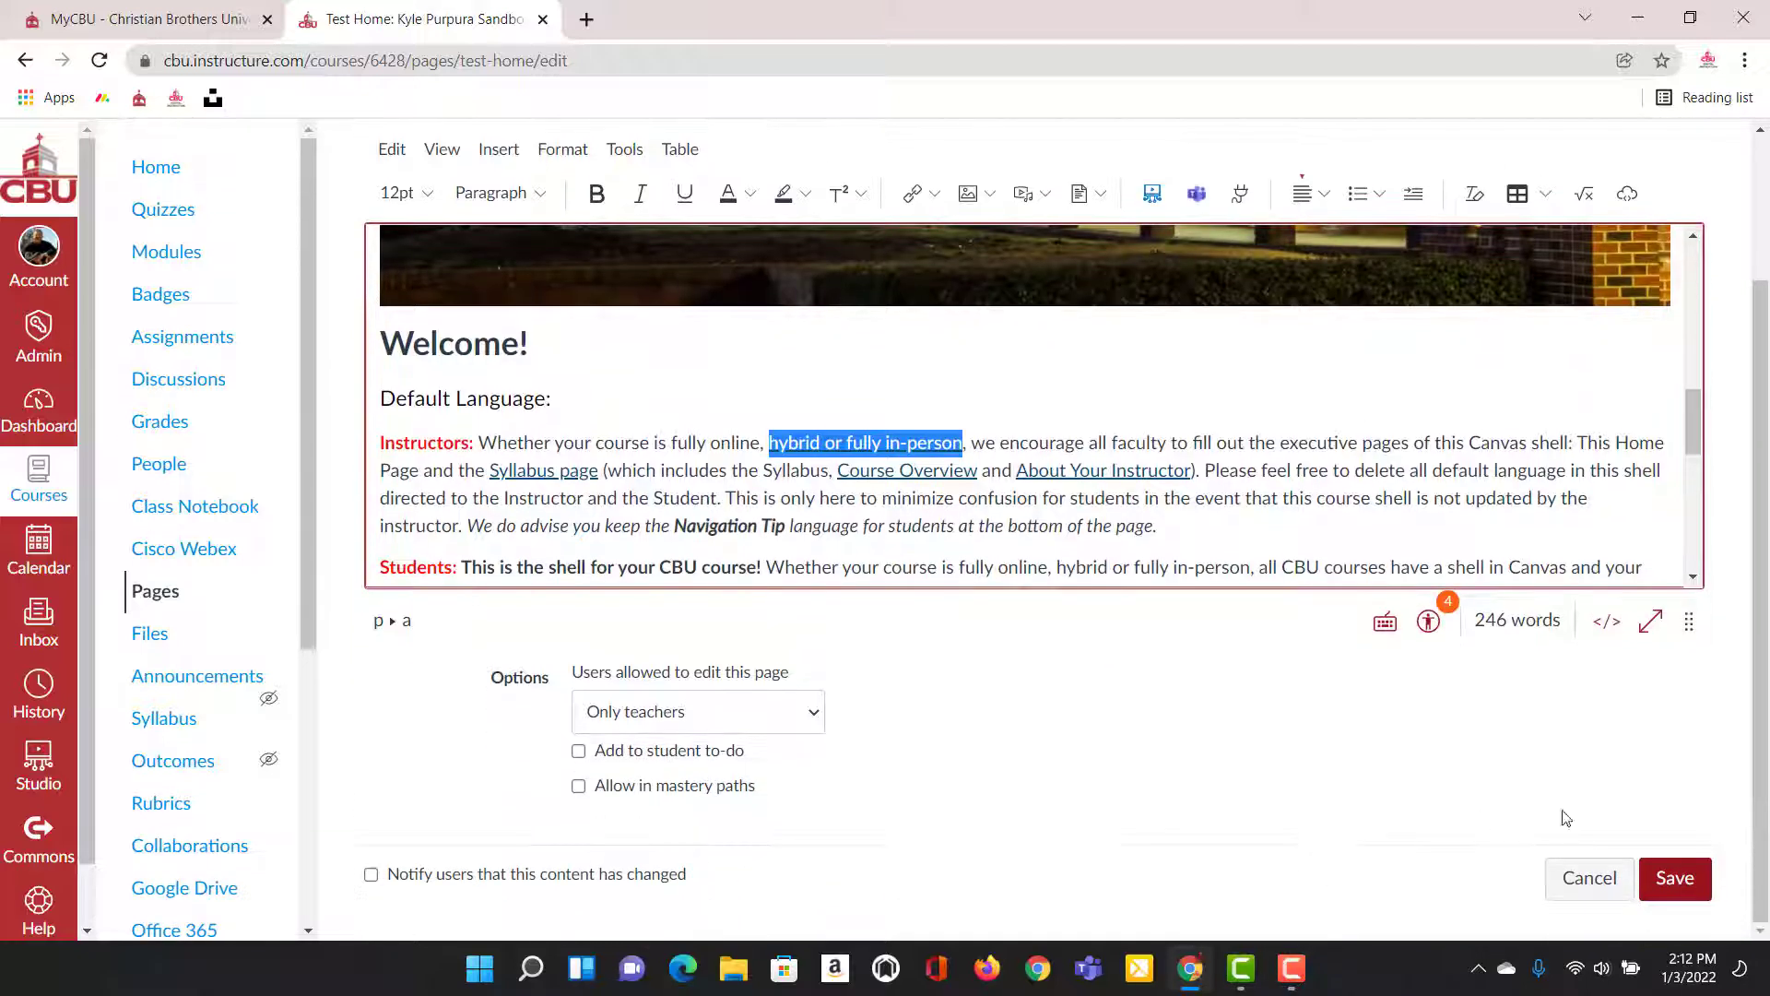
{"action": "left_click", "coordinate": [1675, 879]}
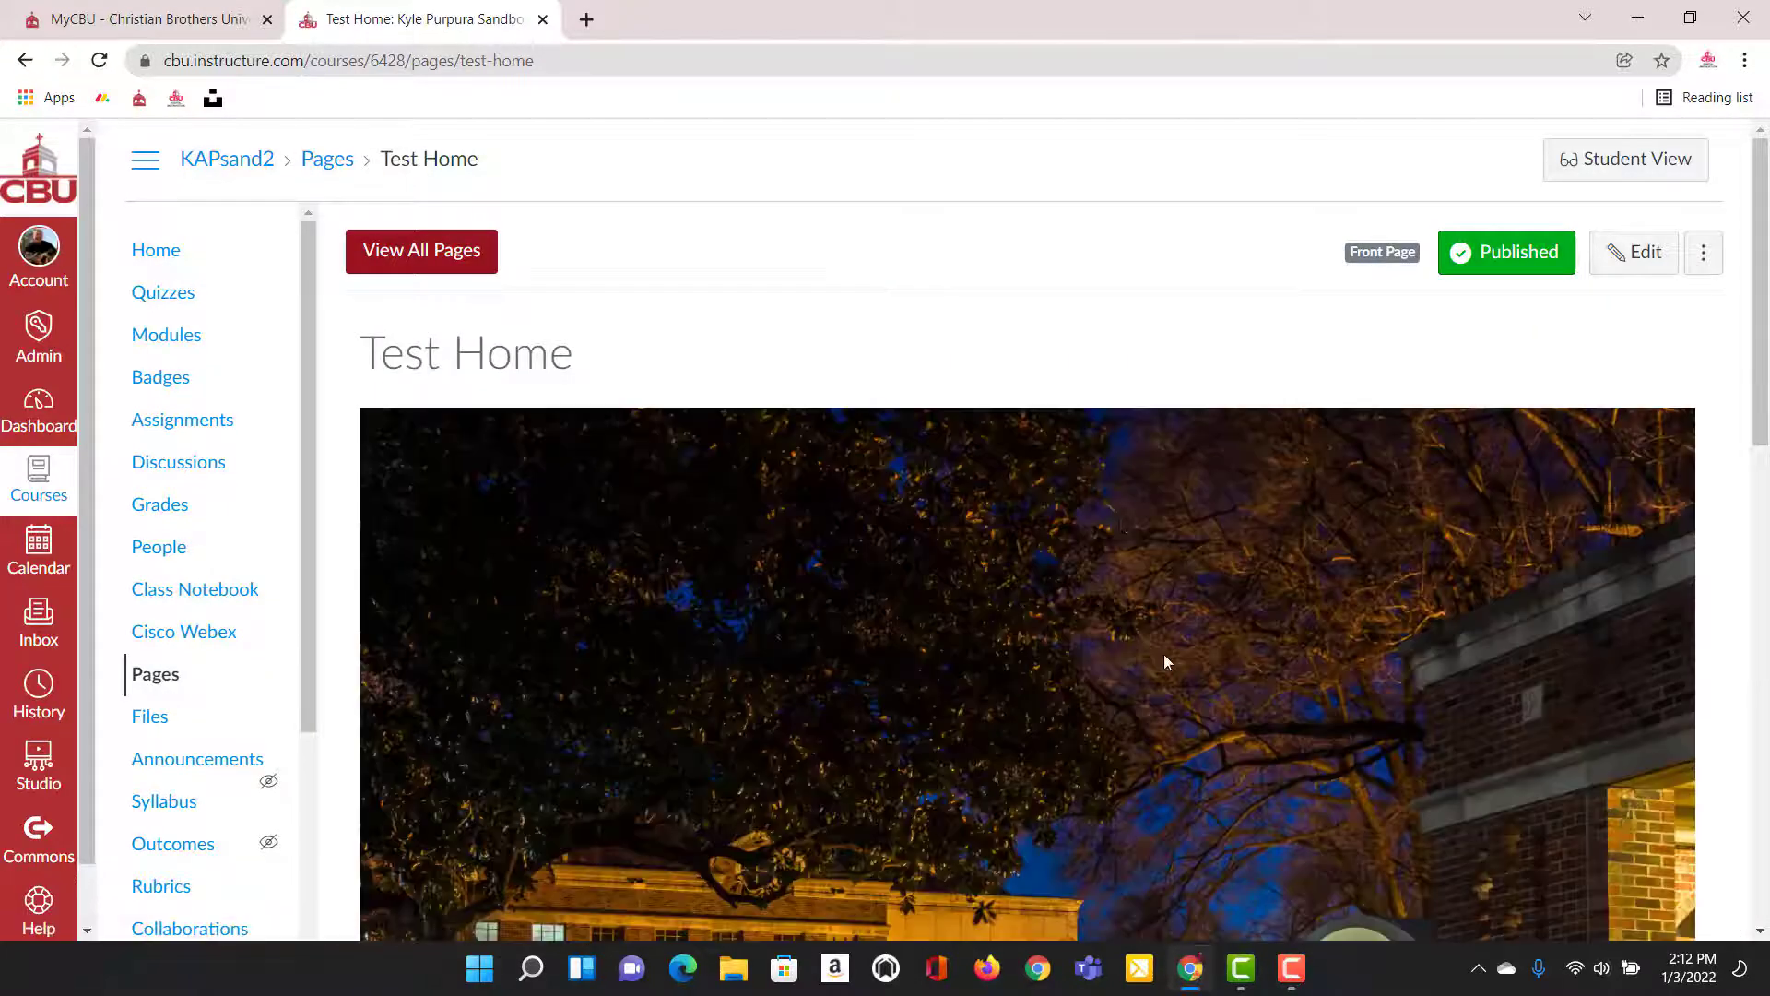
Test the "hybrid or fully in-person" link on the saved page, then return to Test Home.
{"action": "scroll", "coordinate": [1120, 714], "scroll_direction": "down", "scroll_amount": 10}
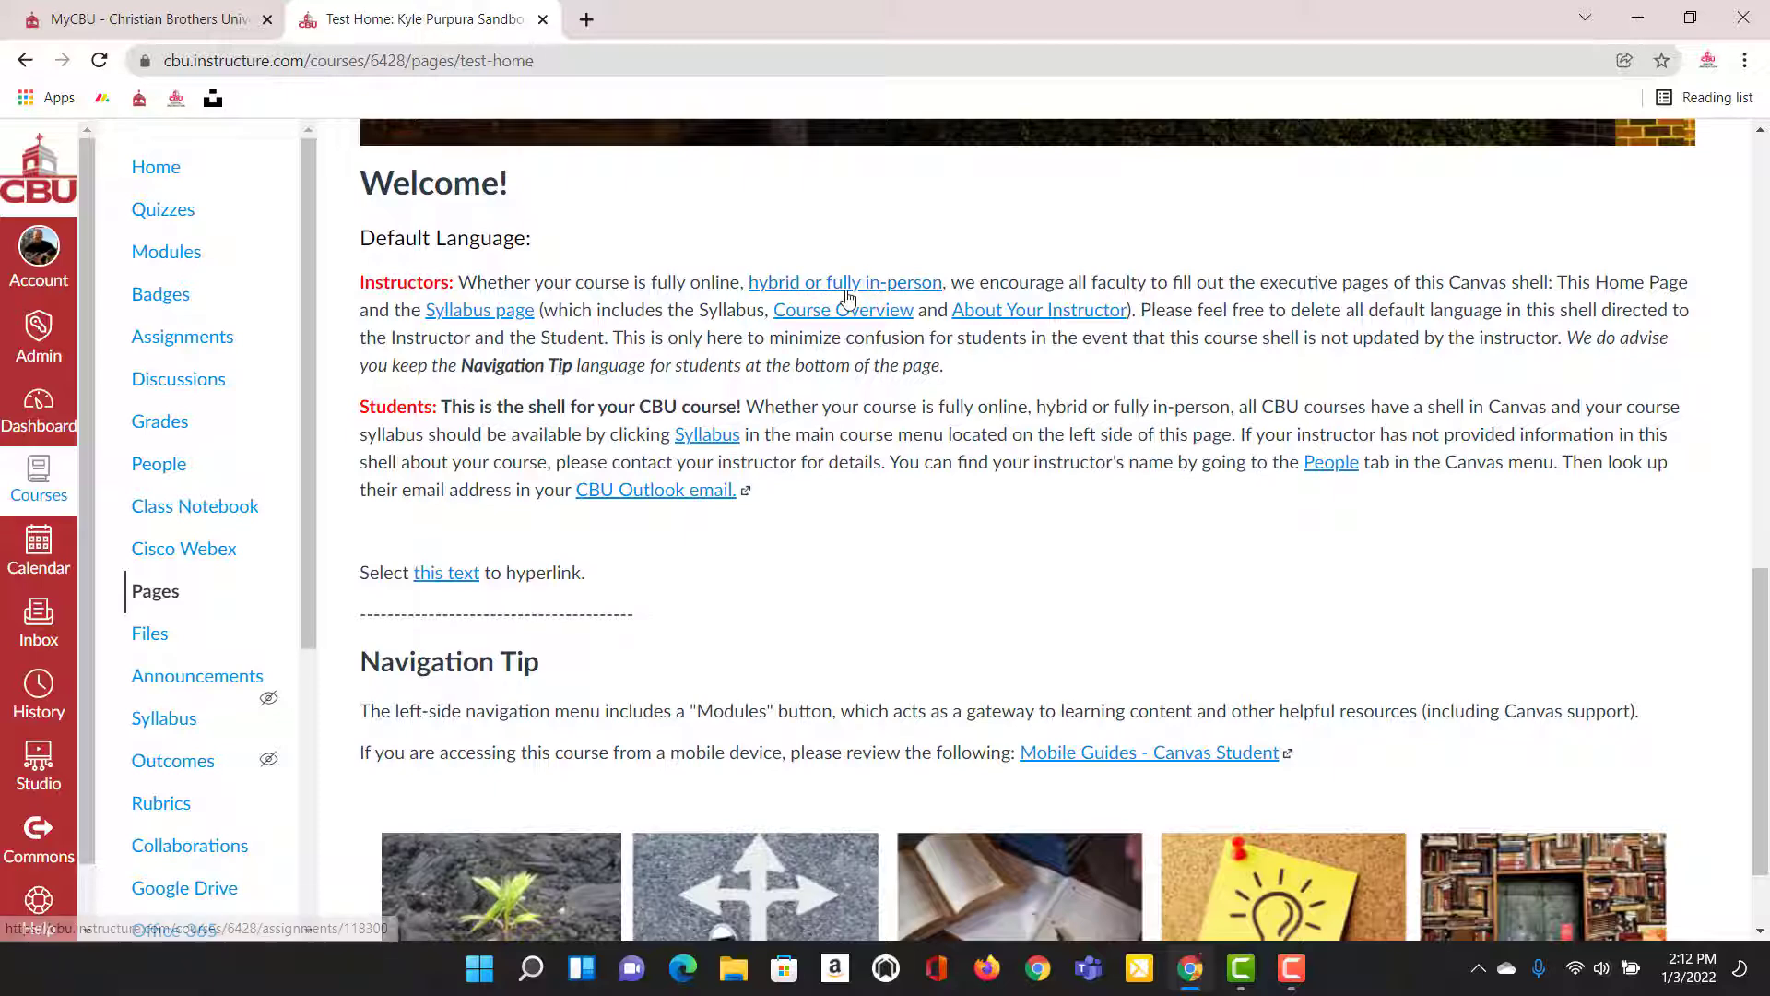
{"action": "left_click", "coordinate": [845, 287]}
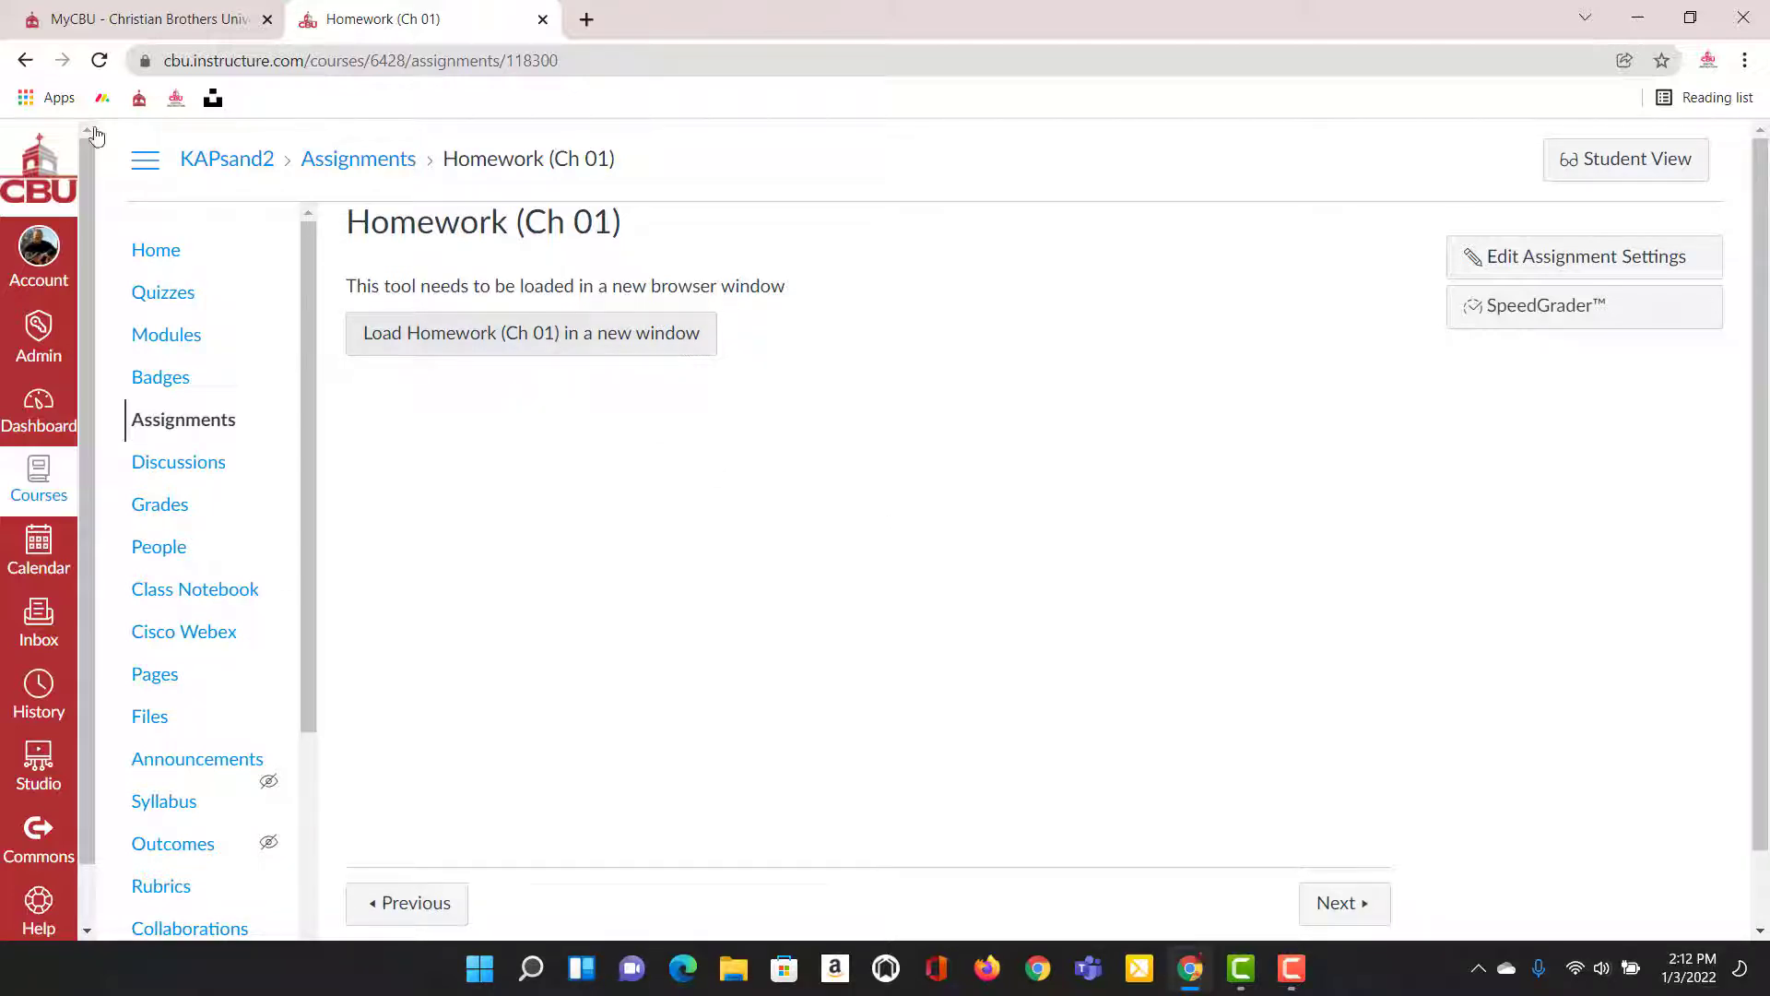
{"action": "left_click", "coordinate": [25, 60]}
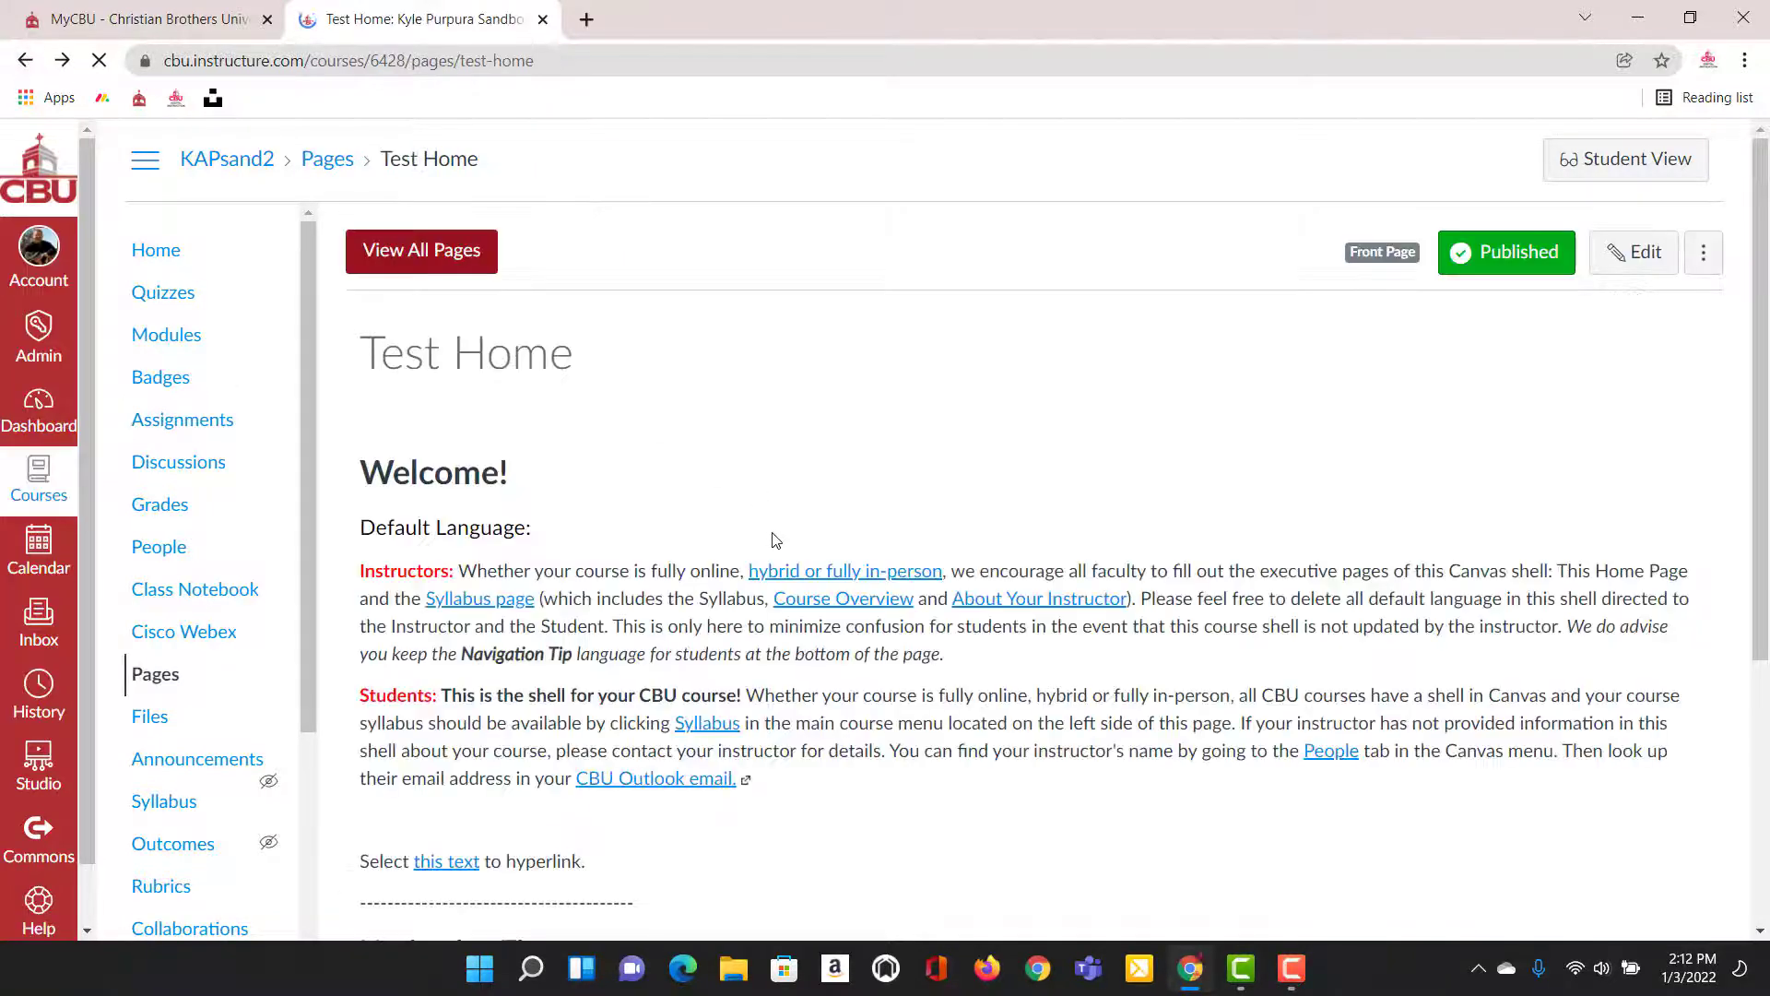
{"action": "scroll", "coordinate": [1196, 488], "scroll_direction": "up", "scroll_amount": 10}
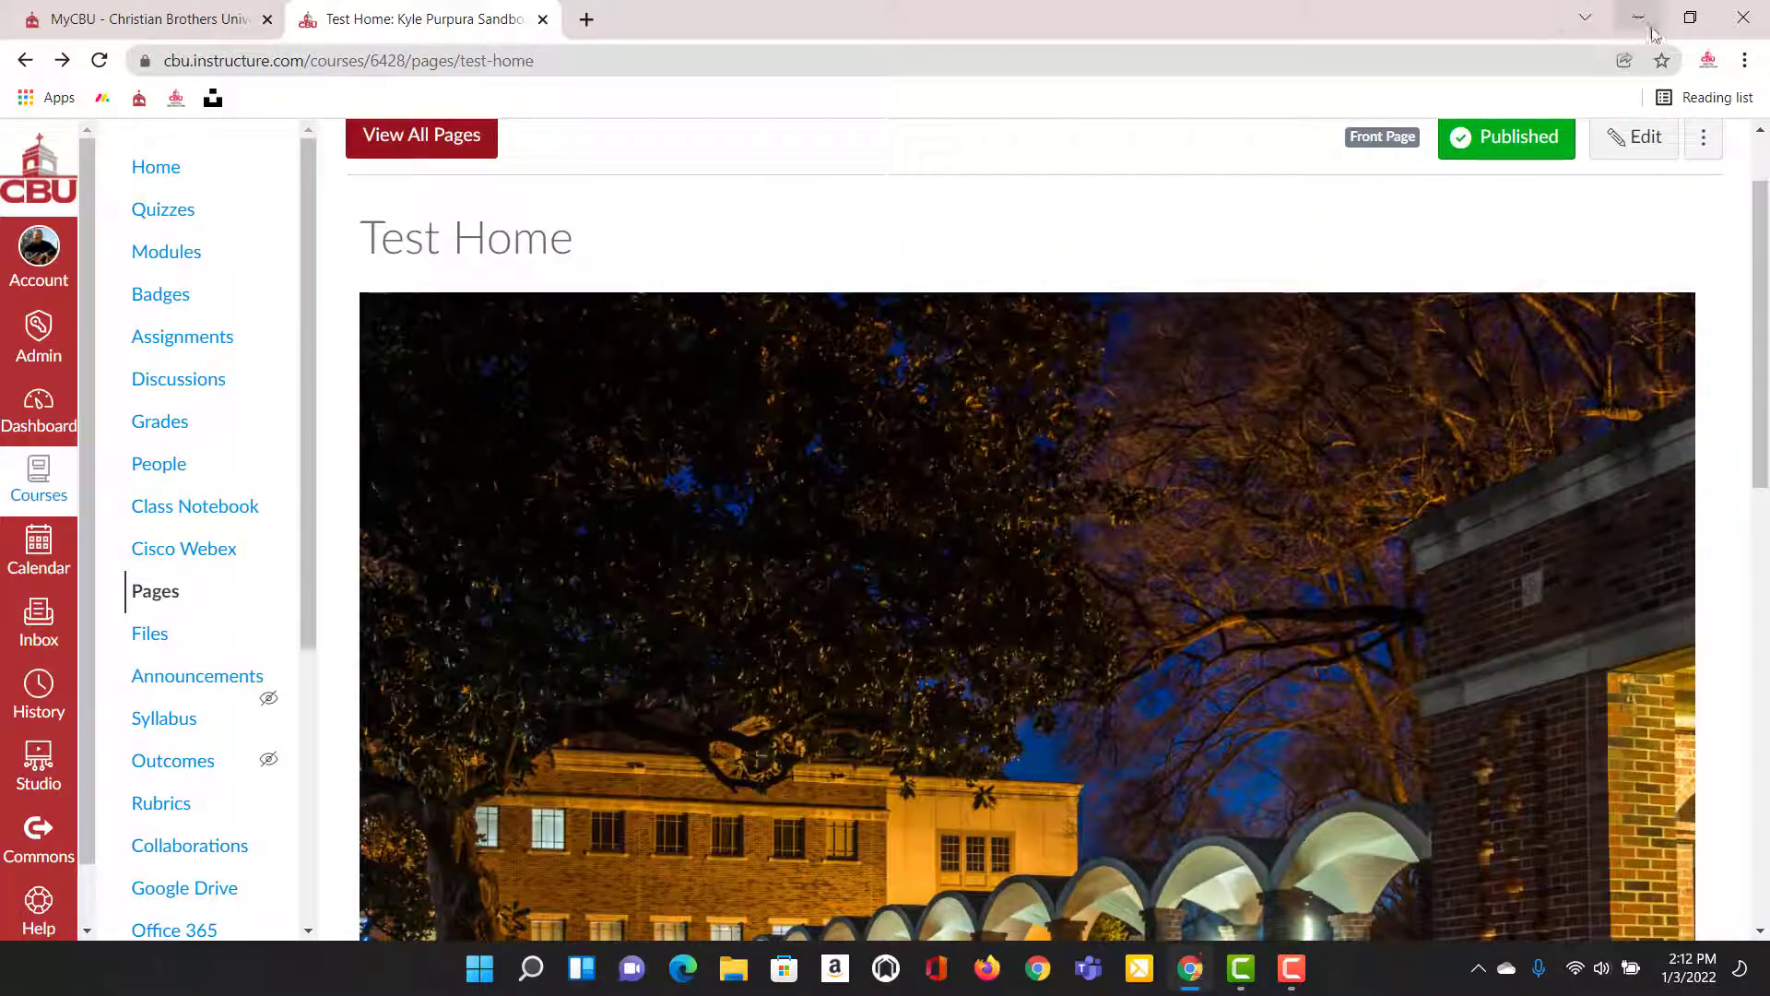
Reopen Test Home for editing and view the options for inserting media and documents.
{"action": "left_click", "coordinate": [1636, 137]}
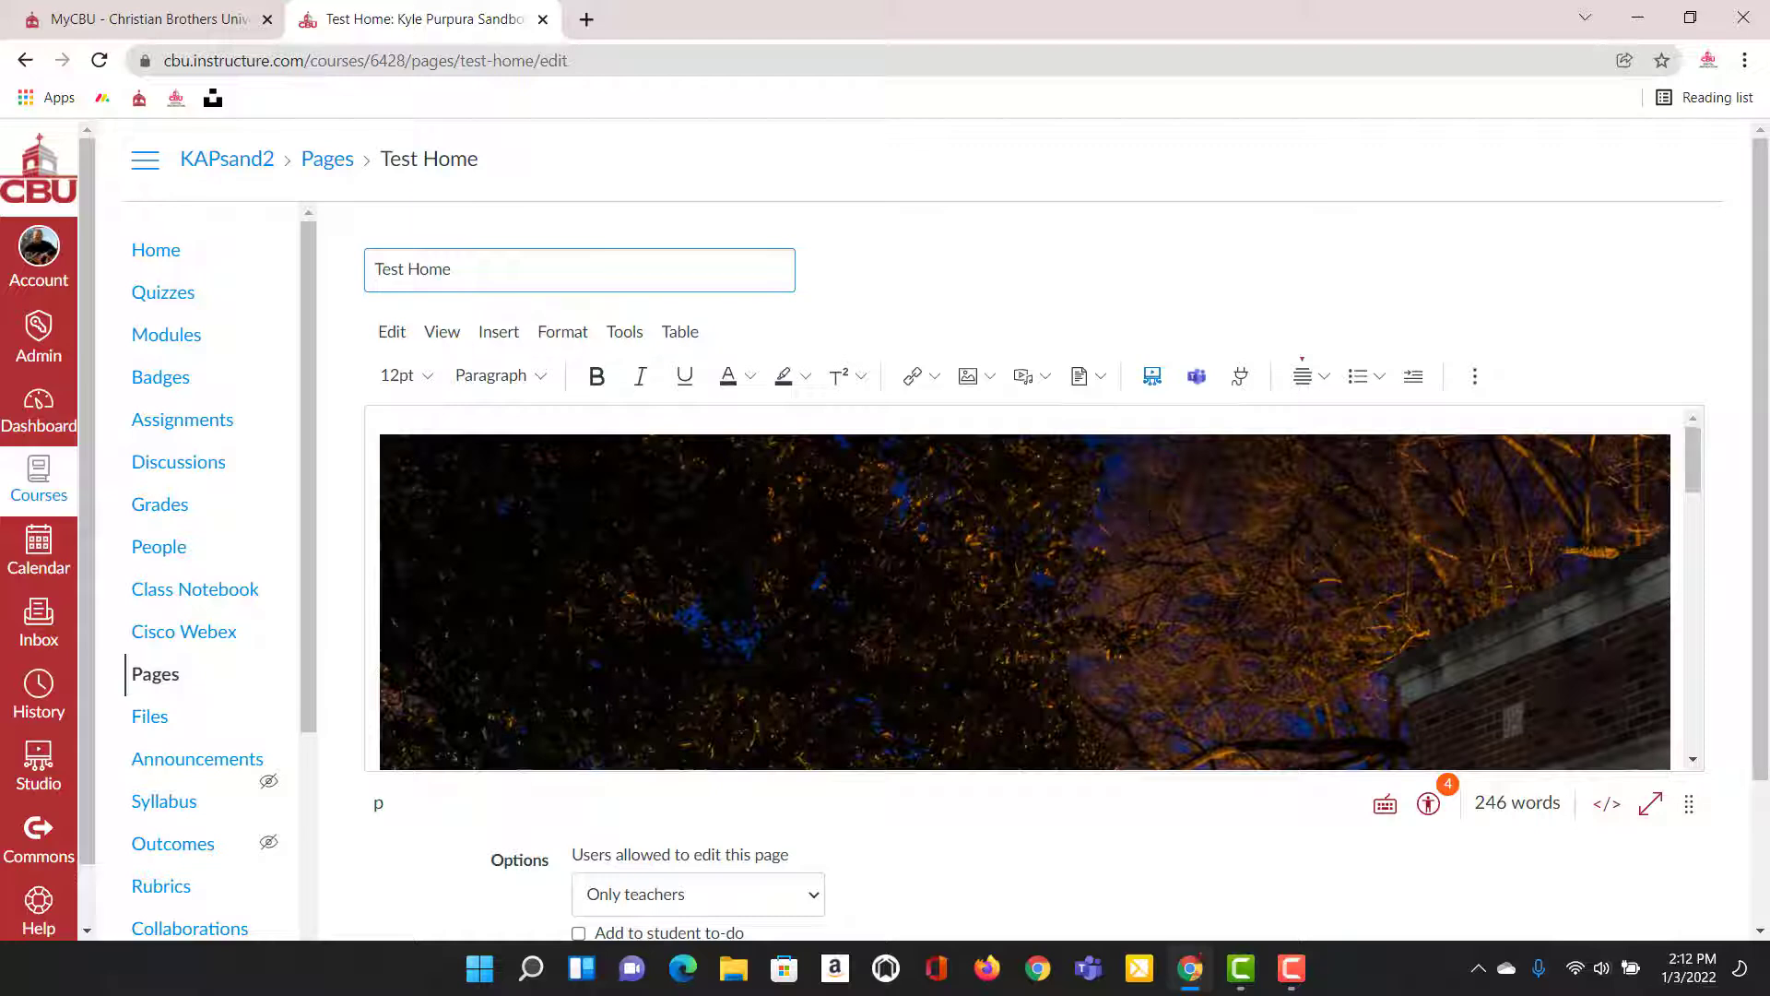
{"action": "left_click", "coordinate": [1047, 378]}
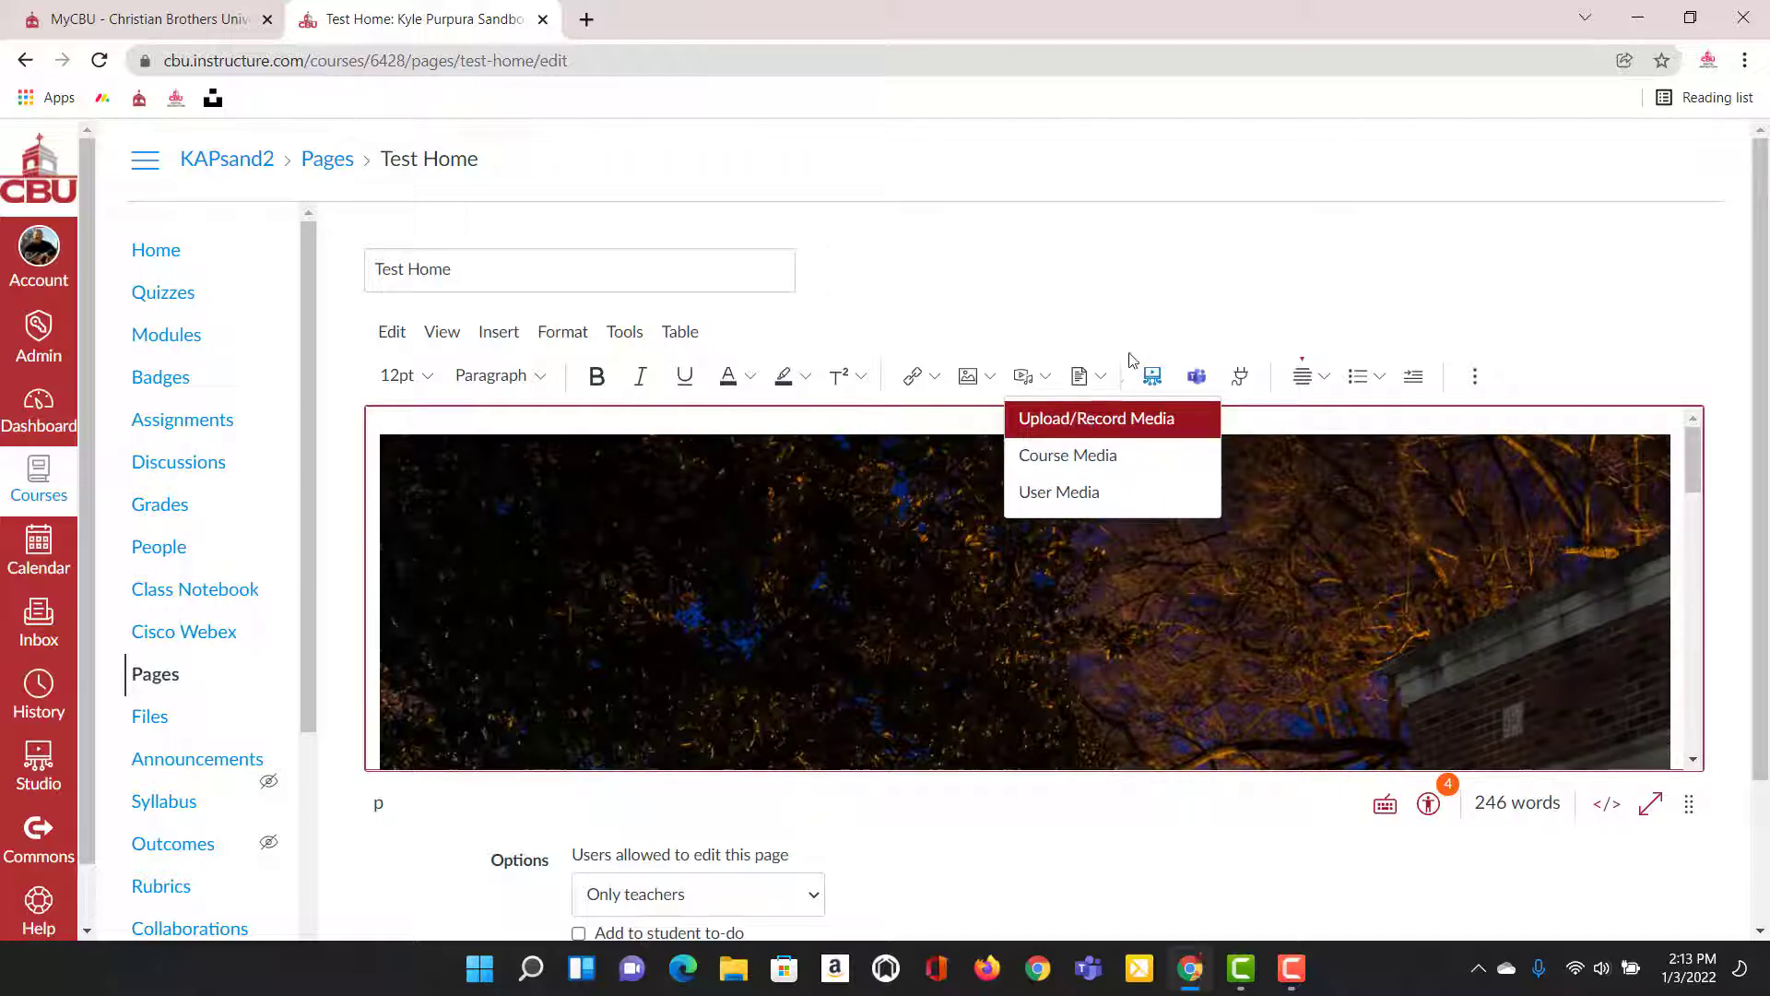
{"action": "left_click", "coordinate": [1101, 378]}
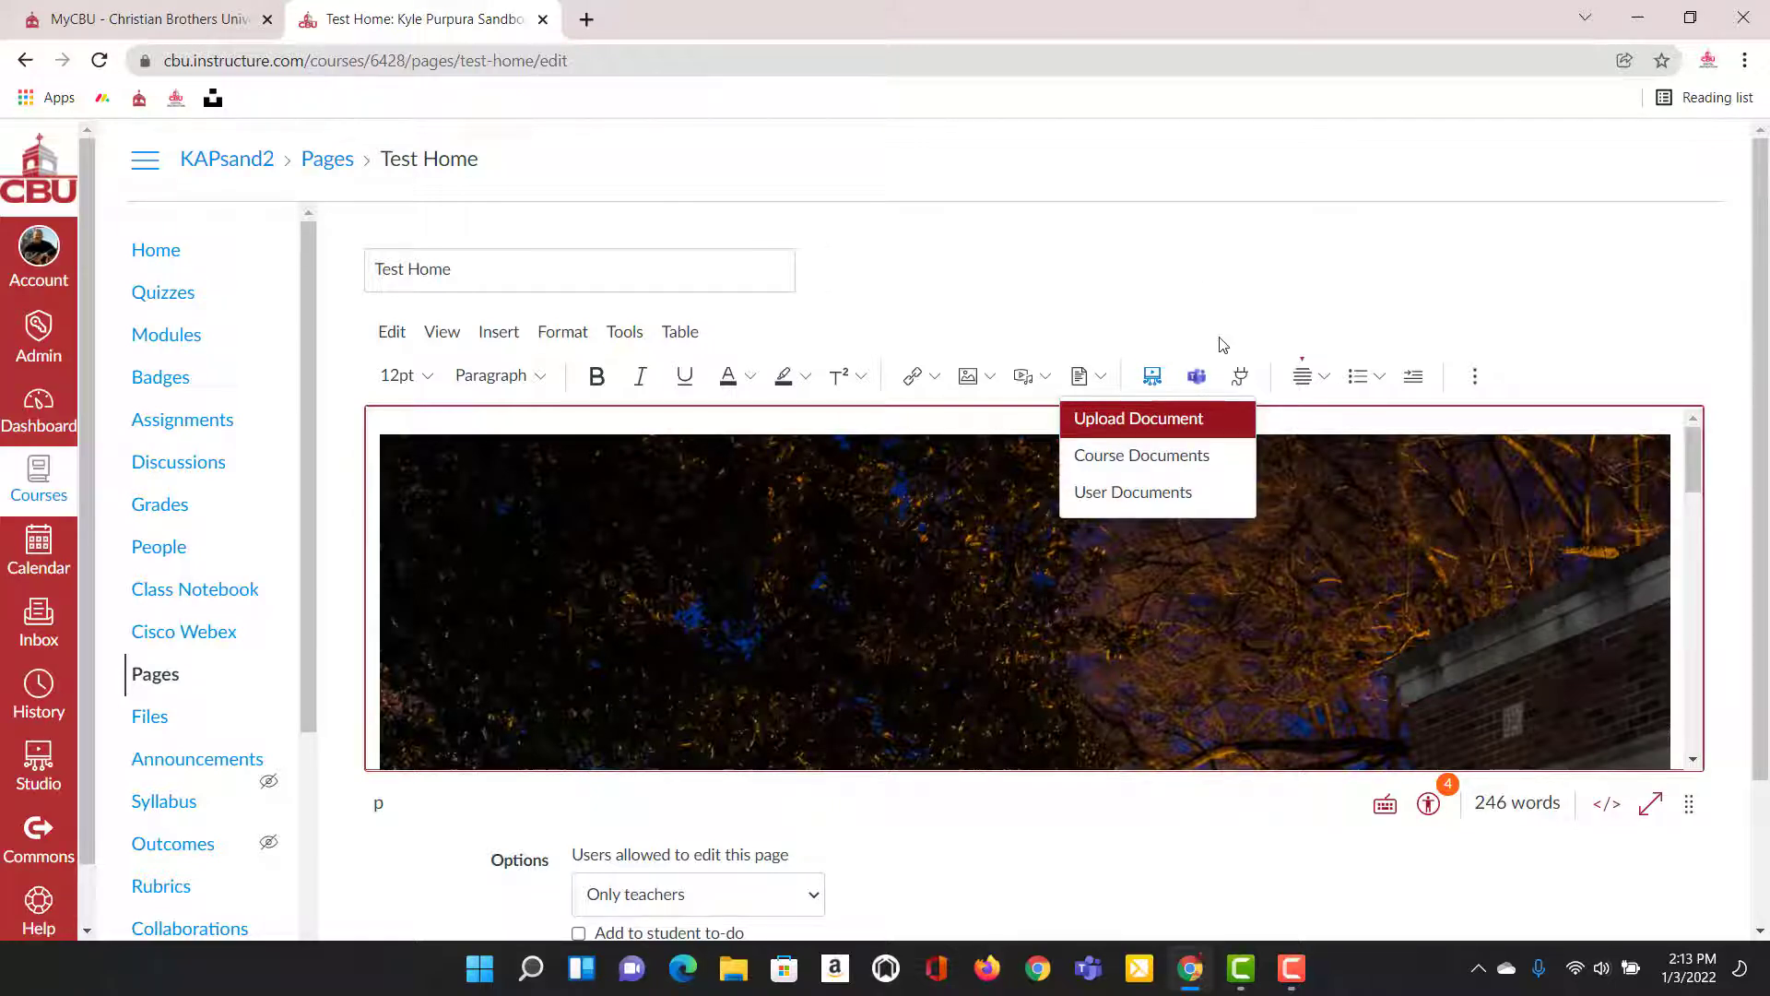
Browse the videos in the Arc My Library collection, then close it without inserting one.
{"action": "left_click", "coordinate": [1152, 377]}
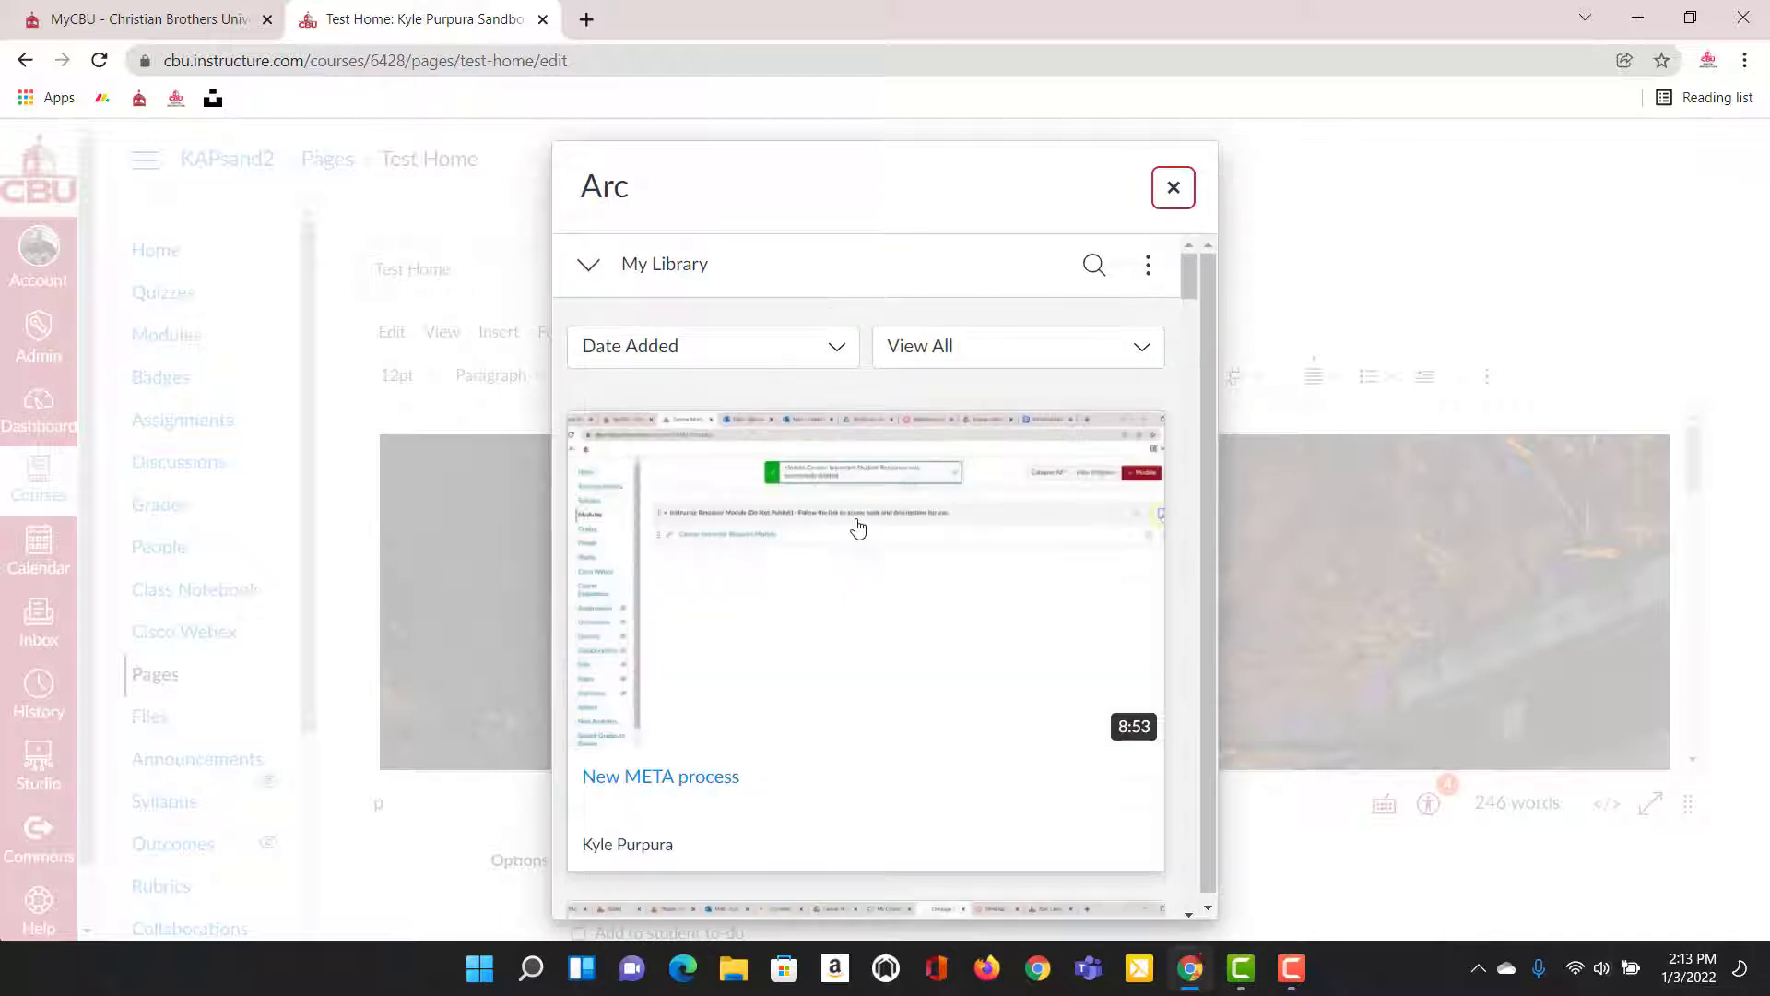
{"action": "scroll", "coordinate": [882, 735], "scroll_direction": "down", "scroll_amount": 6}
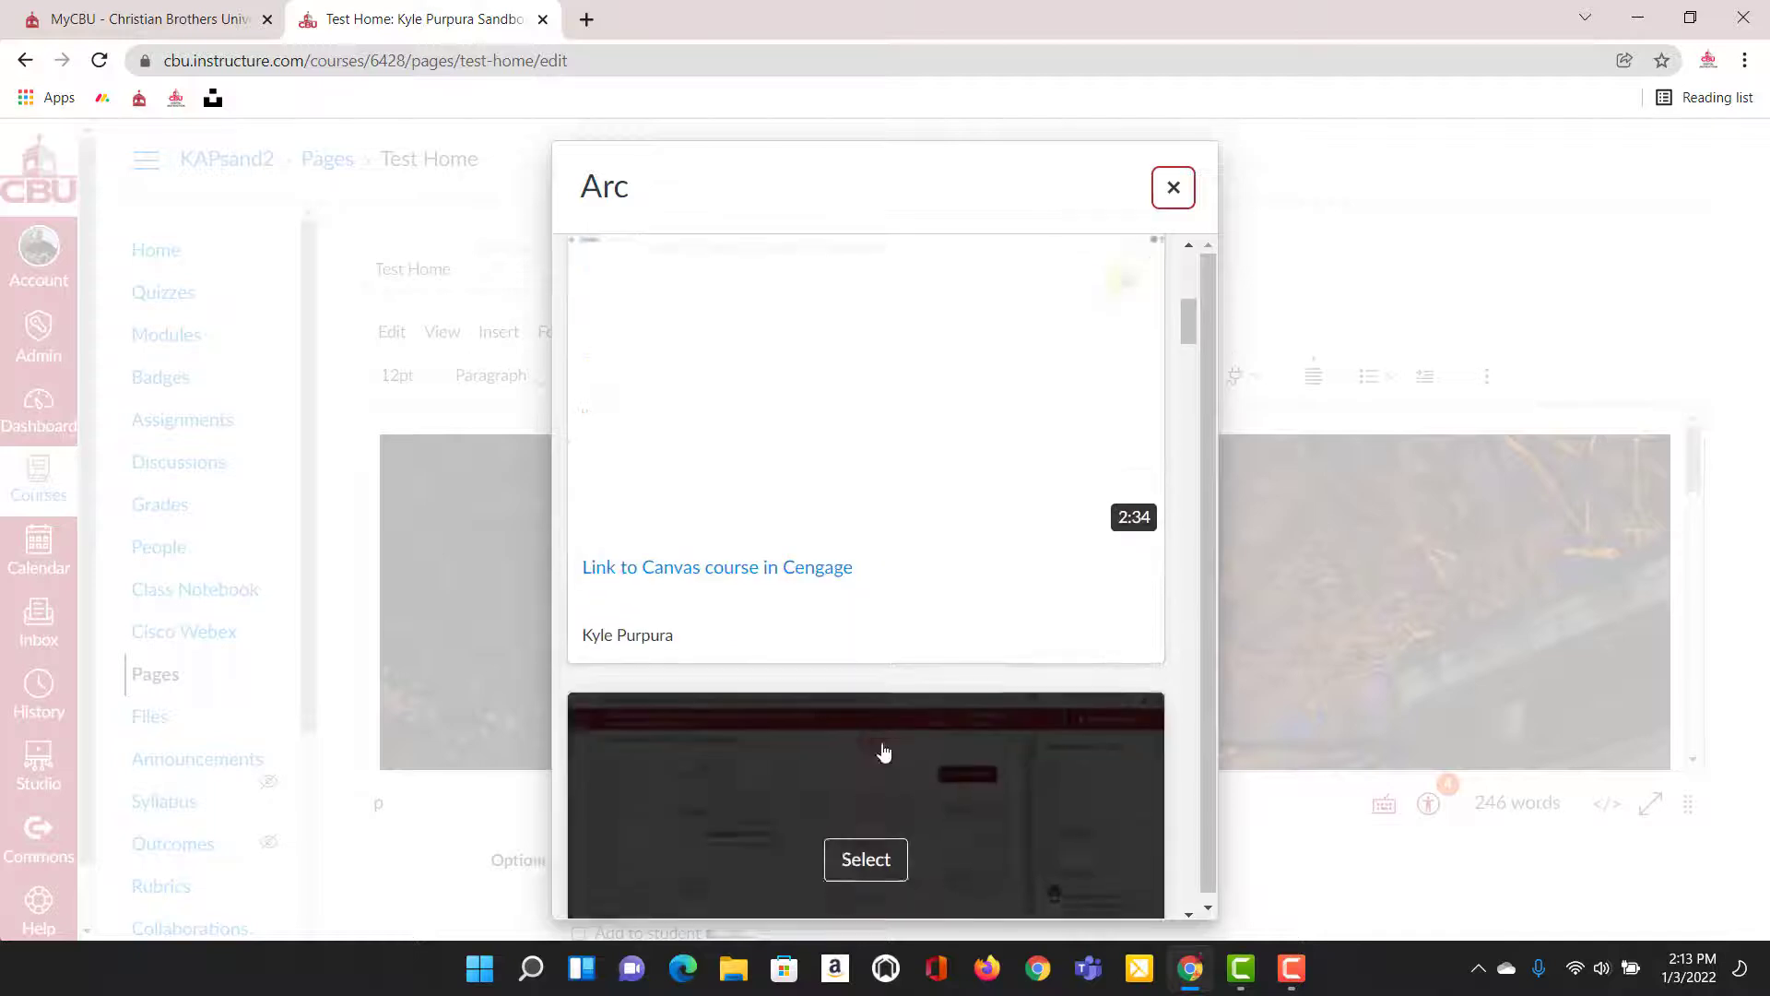
{"action": "scroll", "coordinate": [883, 752], "scroll_direction": "down", "scroll_amount": 2}
{"action": "scroll", "coordinate": [922, 710], "scroll_direction": "up", "scroll_amount": 5}
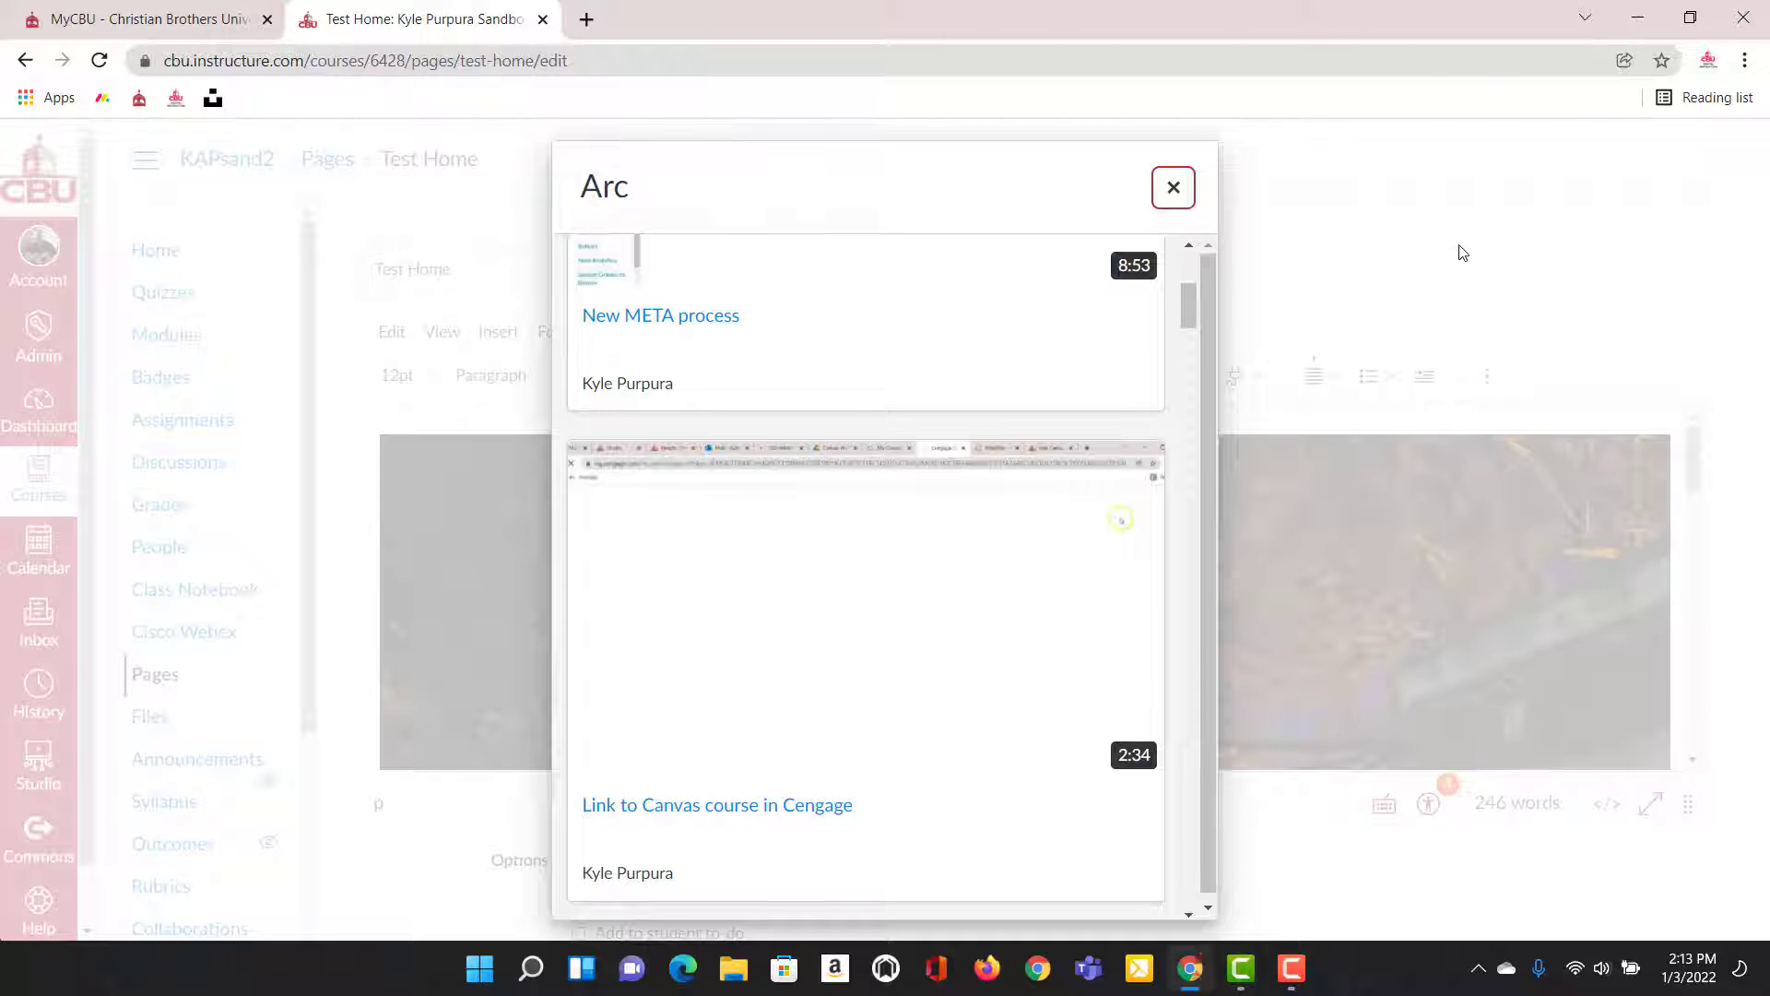
{"action": "key", "text": "Escape"}
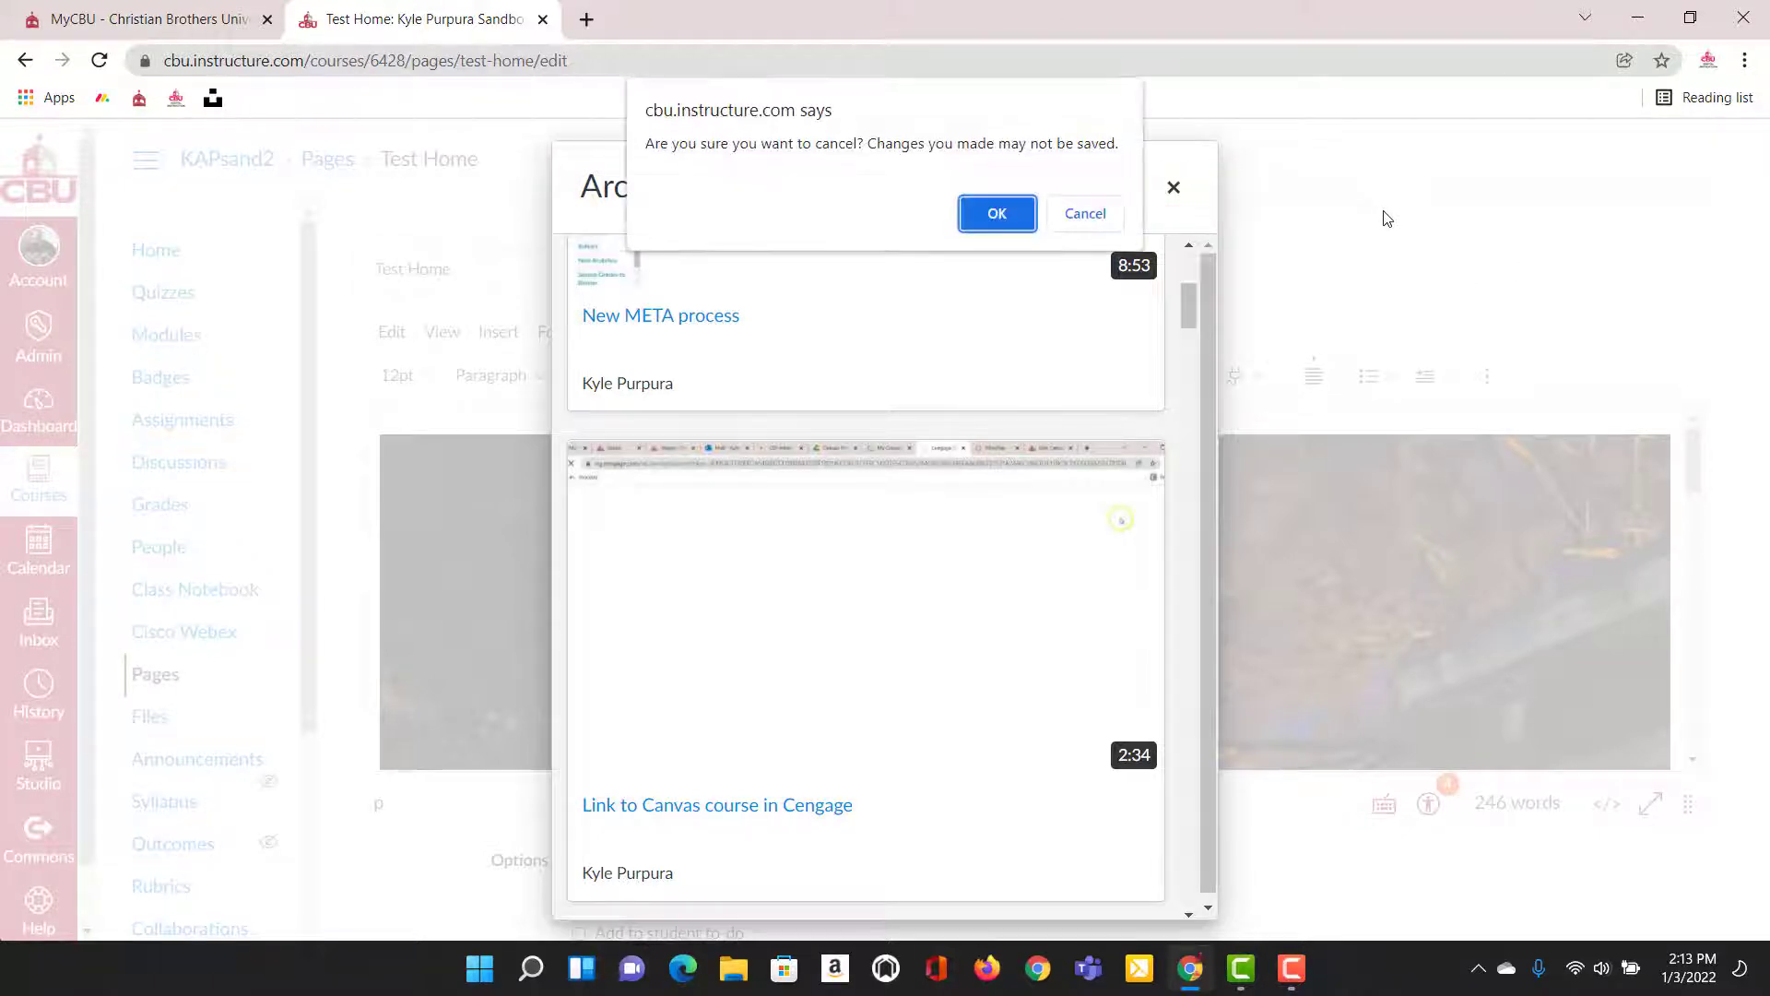
{"action": "left_click", "coordinate": [1085, 214]}
{"action": "left_click", "coordinate": [1515, 264]}
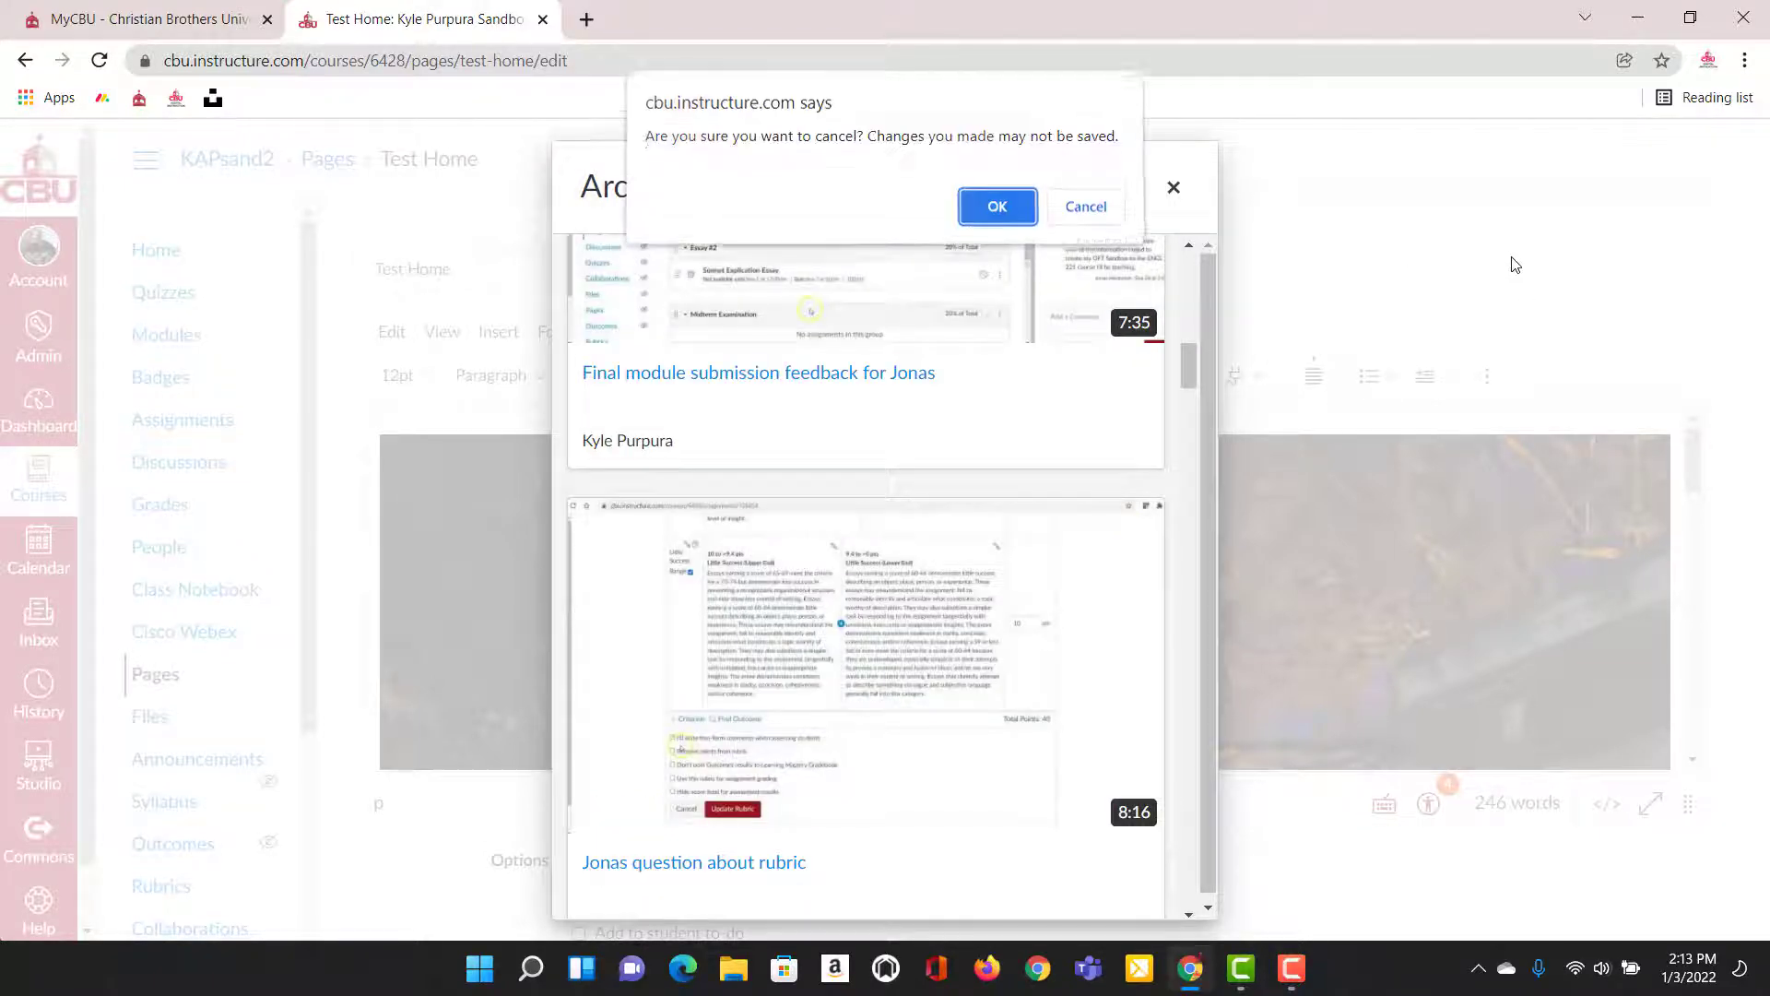
{"action": "left_click", "coordinate": [1083, 223]}
{"action": "left_click", "coordinate": [1172, 187]}
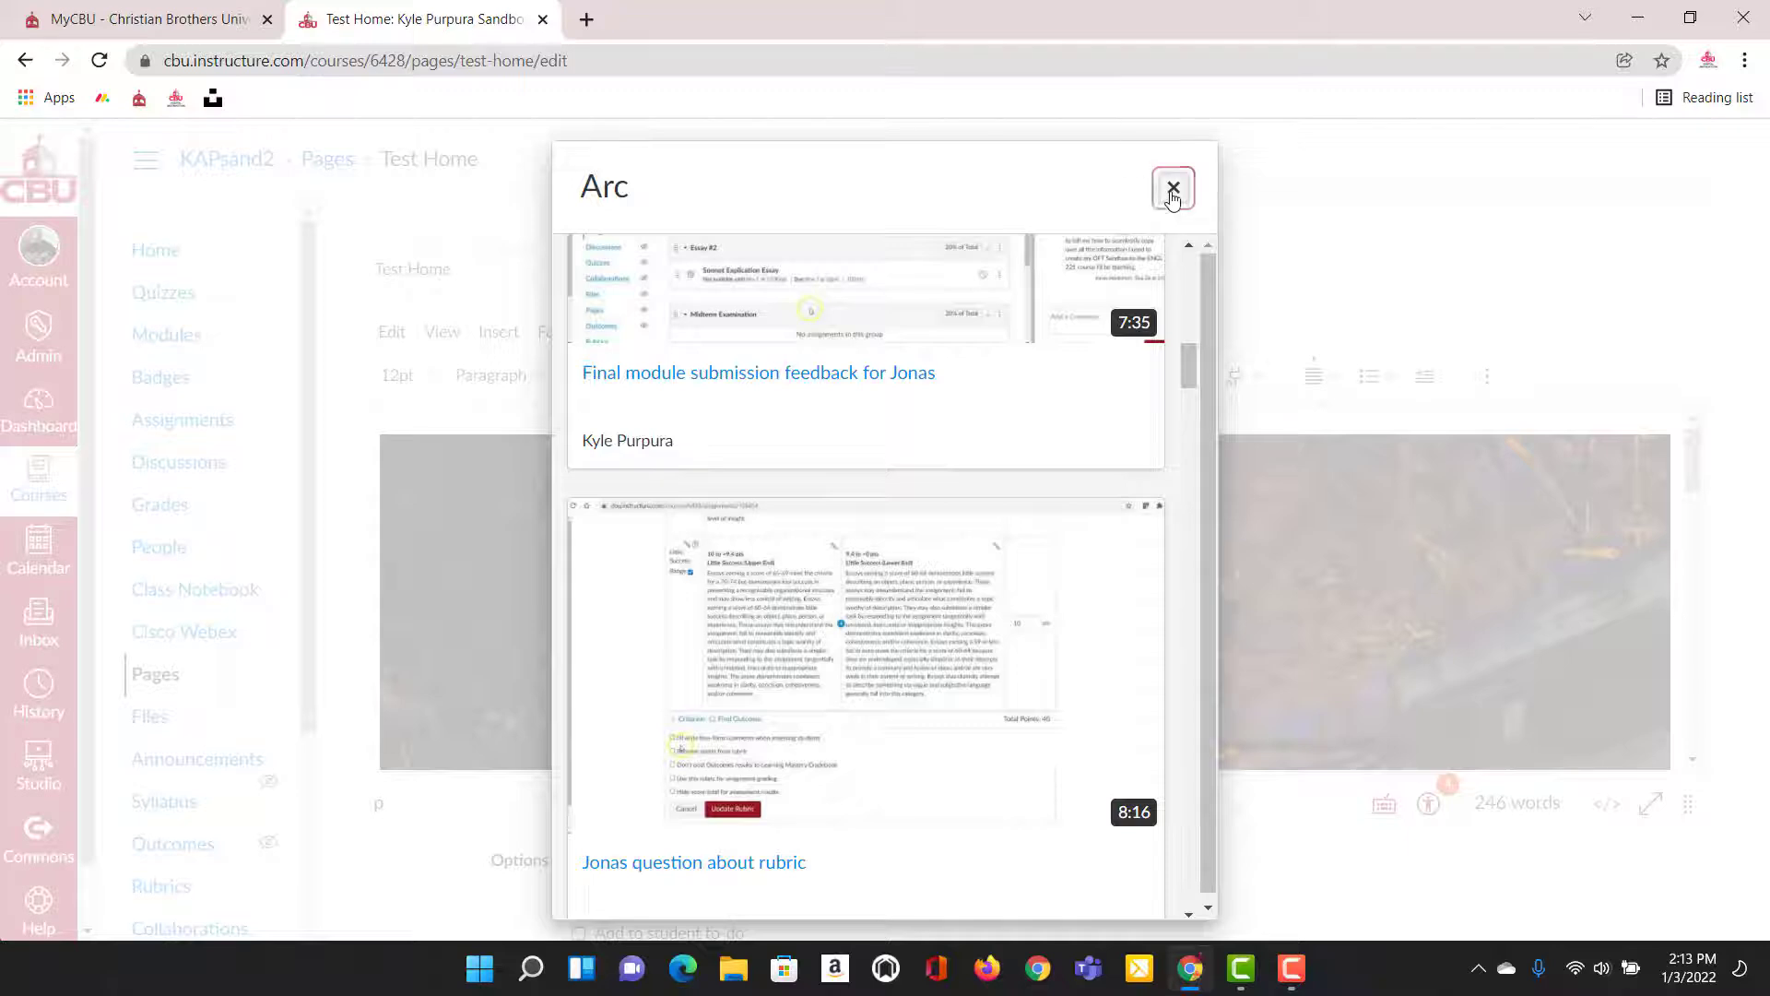
{"action": "left_click", "coordinate": [998, 213]}
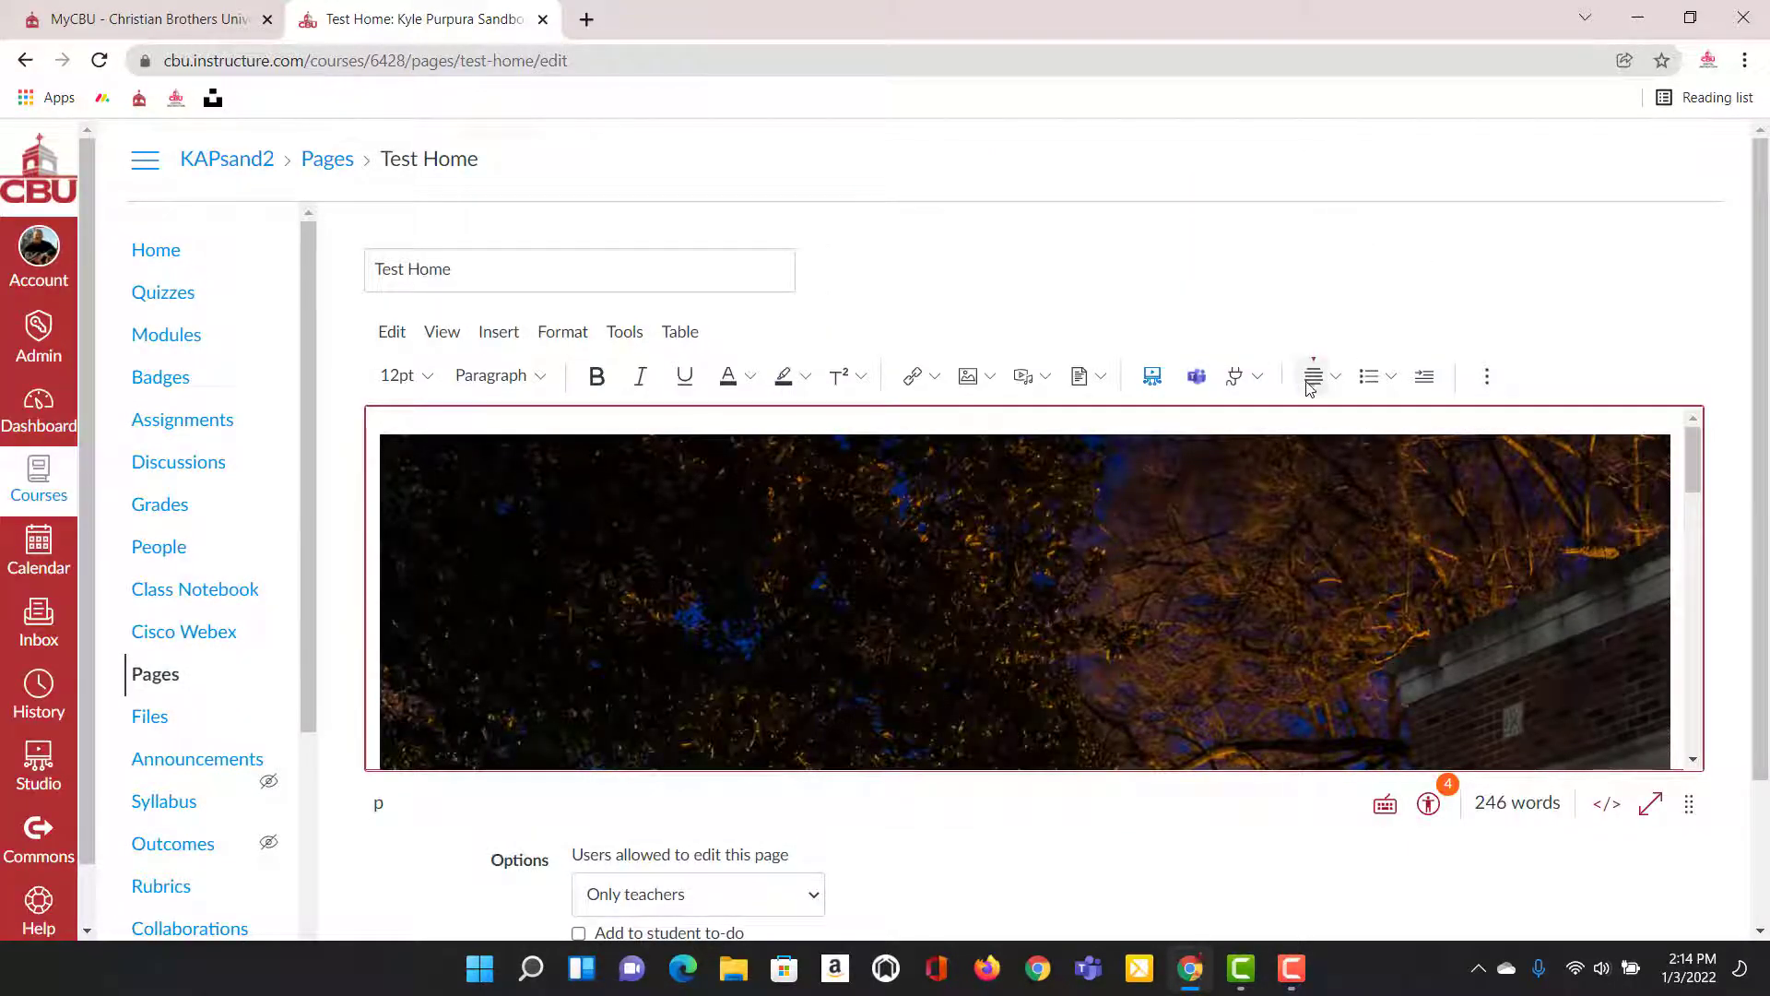
Reveal the editor's additional tools and look over the page content around the banner image.
{"action": "left_click", "coordinate": [1487, 380]}
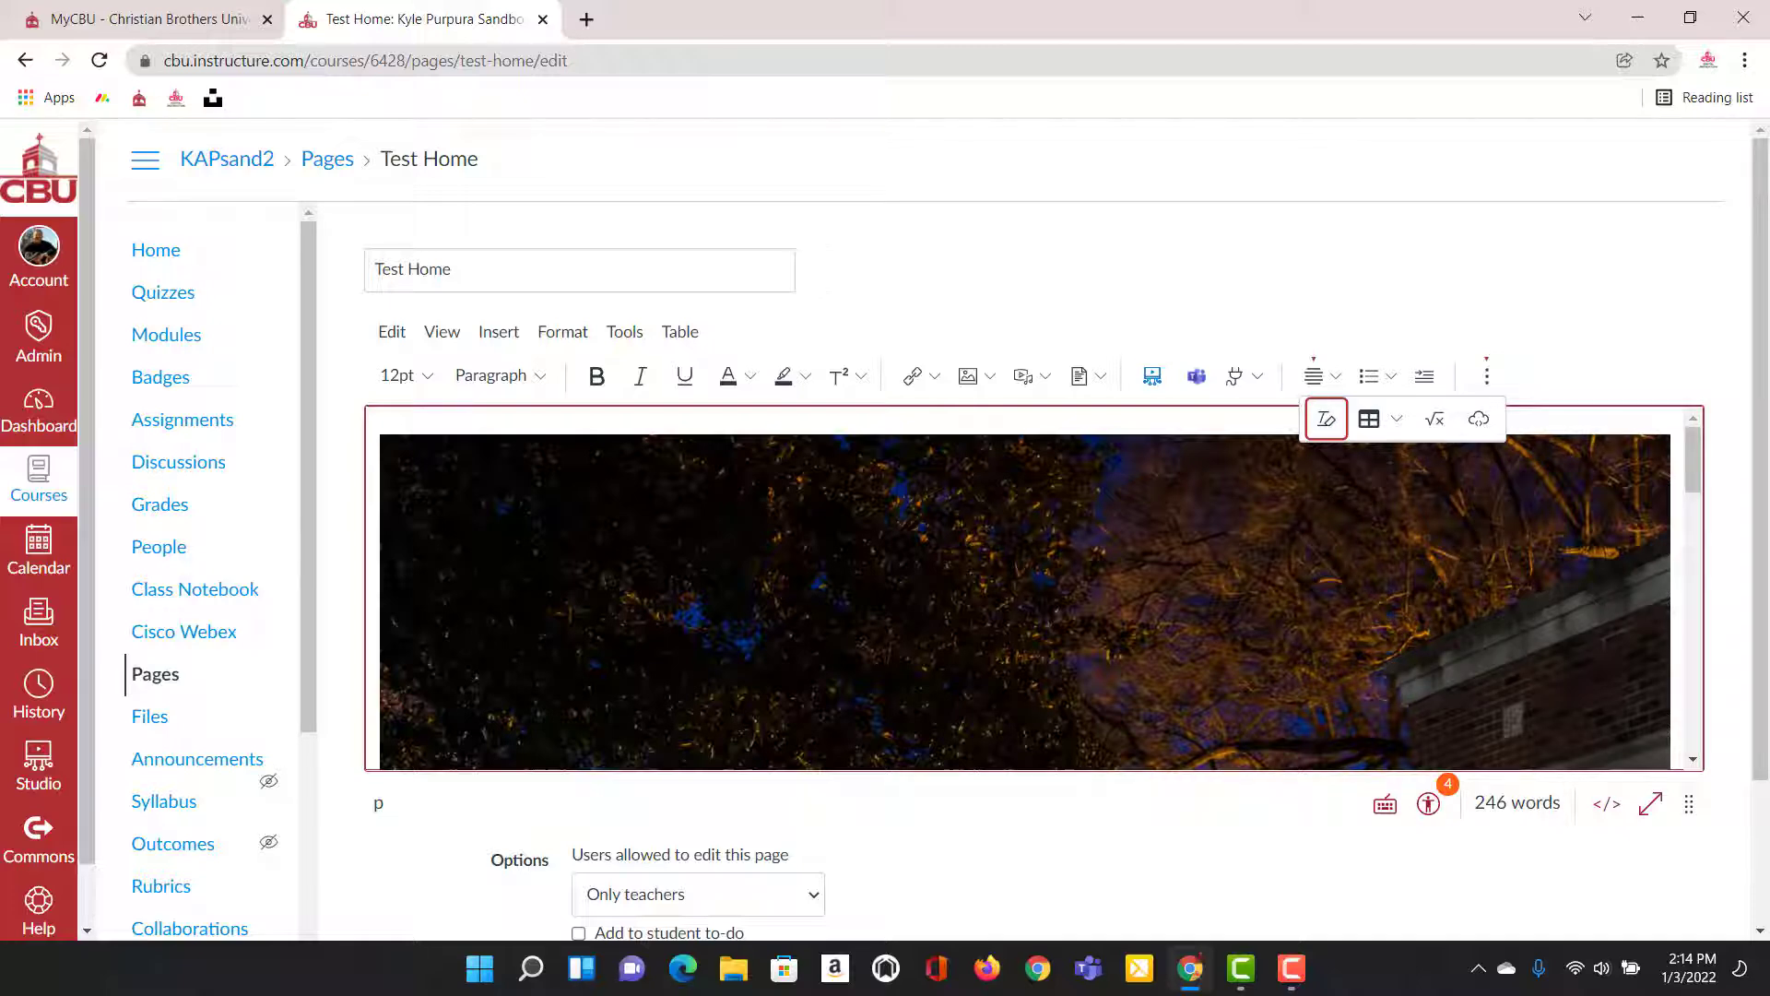
{"action": "scroll", "coordinate": [1051, 549], "scroll_direction": "down", "scroll_amount": 12}
{"action": "scroll", "coordinate": [1051, 550], "scroll_direction": "up", "scroll_amount": 8}
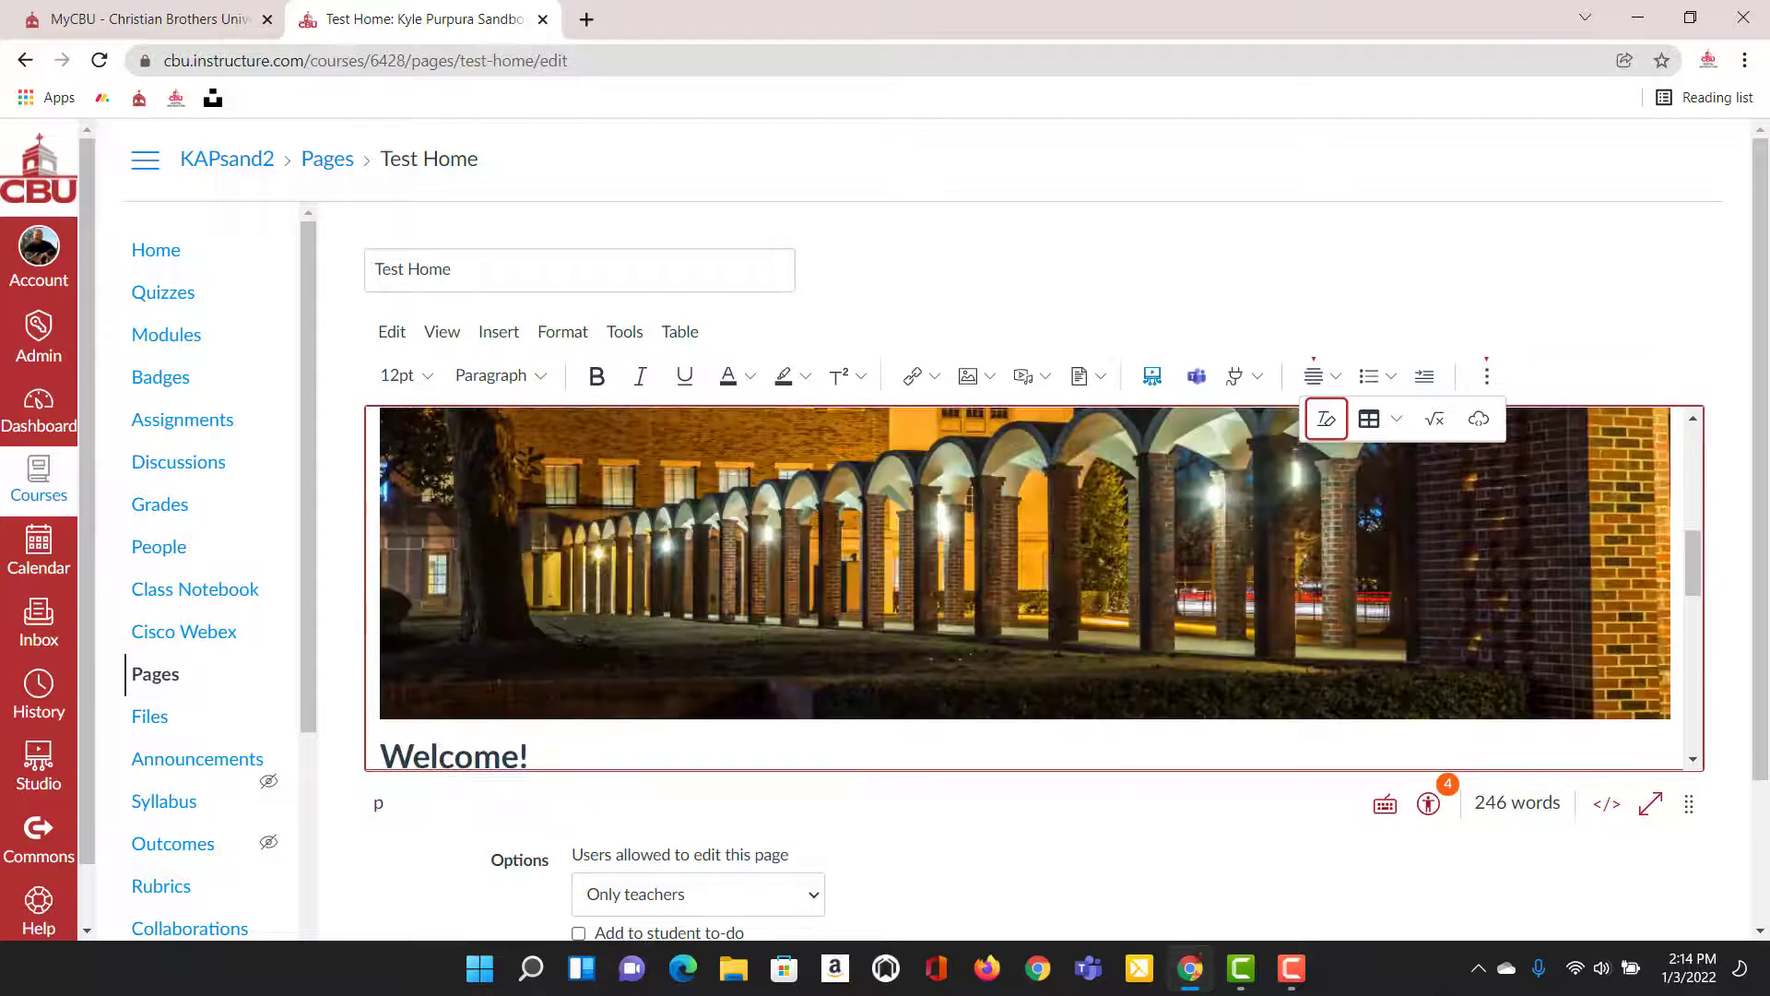
View the embed code dialog and the paste options for its code field, then close it without embedding anything.
{"action": "scroll", "coordinate": [1051, 550], "scroll_direction": "up", "scroll_amount": 5}
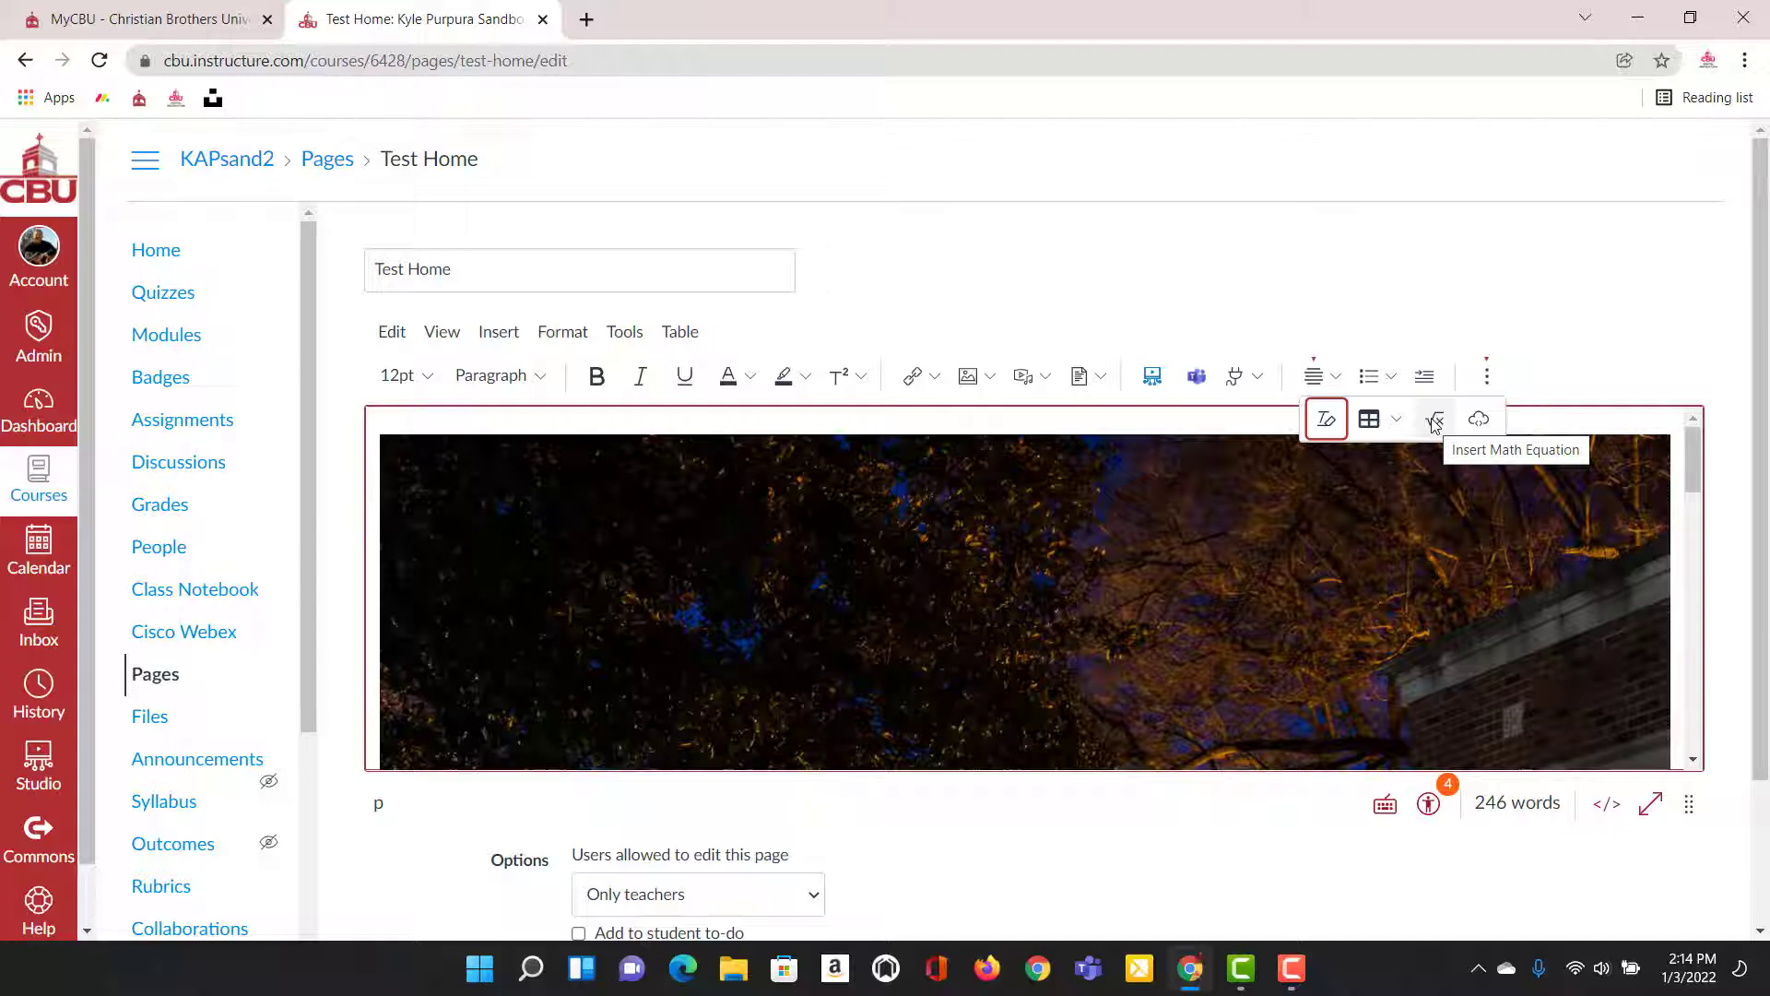
{"action": "left_click", "coordinate": [1481, 419]}
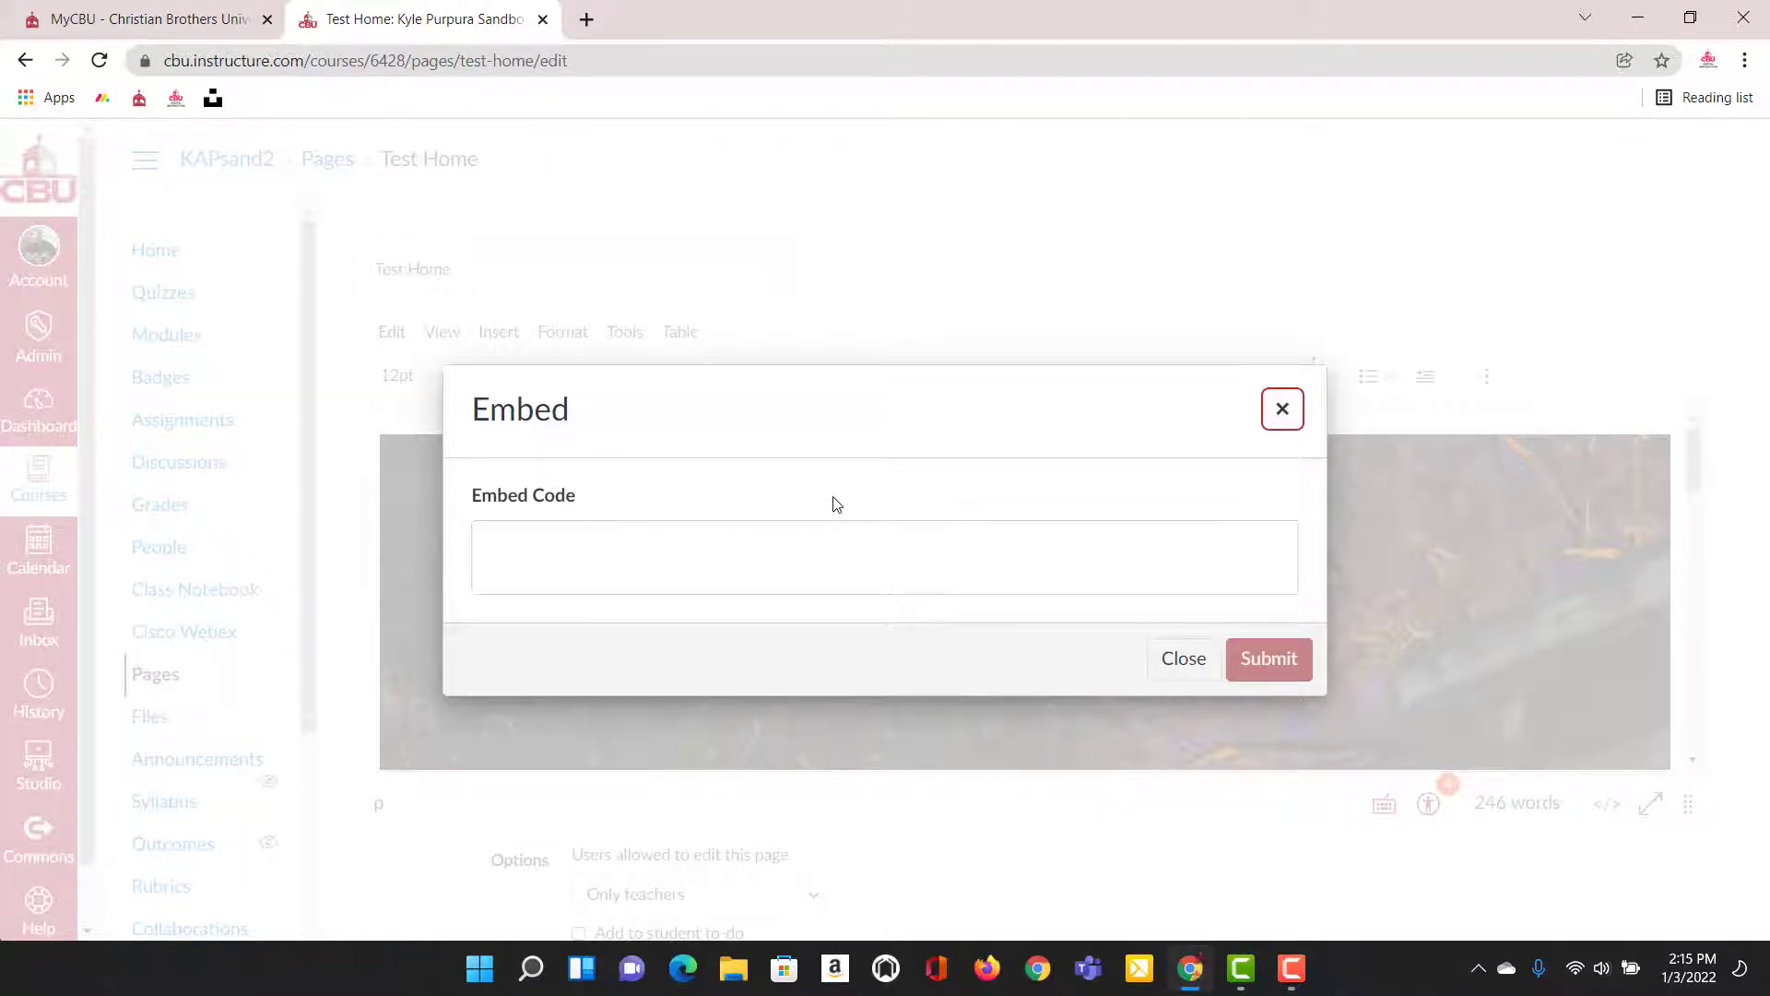
{"action": "left_click", "coordinate": [691, 552]}
{"action": "right_click", "coordinate": [544, 550]}
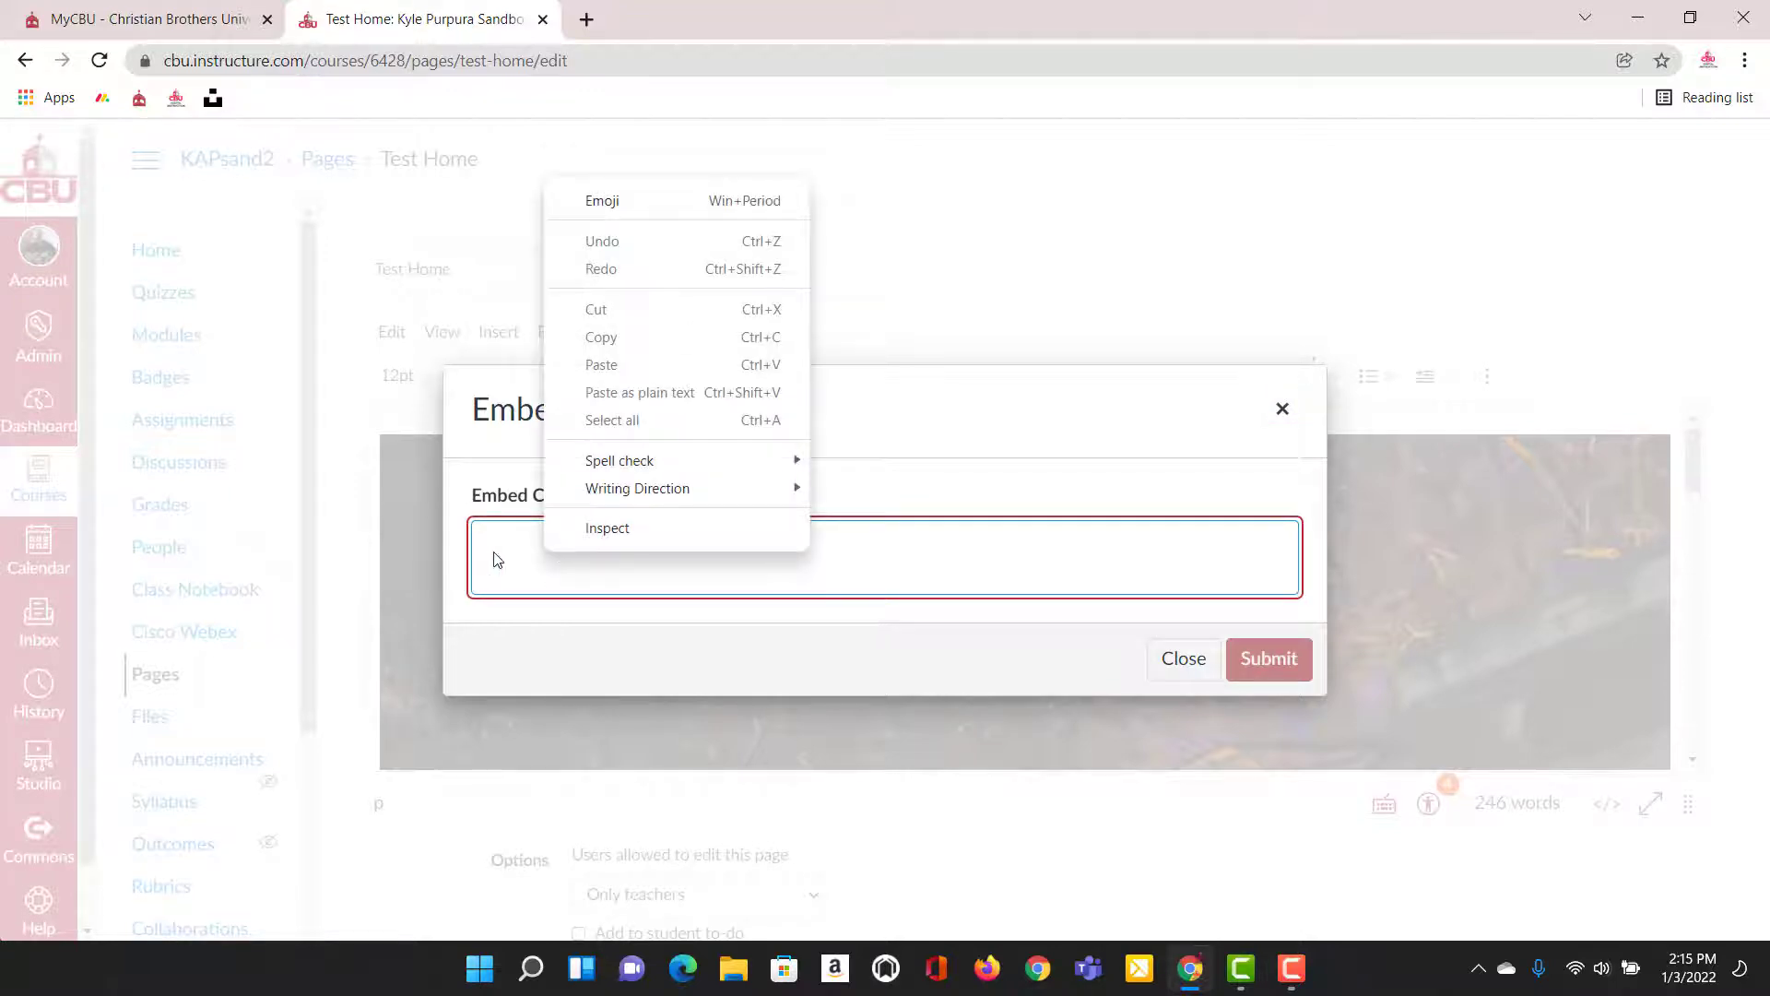
{"action": "left_click", "coordinate": [1167, 660]}
Look over the page content from the banner image through the welcome text, then save the Test Home page.
{"action": "scroll", "coordinate": [856, 756], "scroll_direction": "down", "scroll_amount": 8}
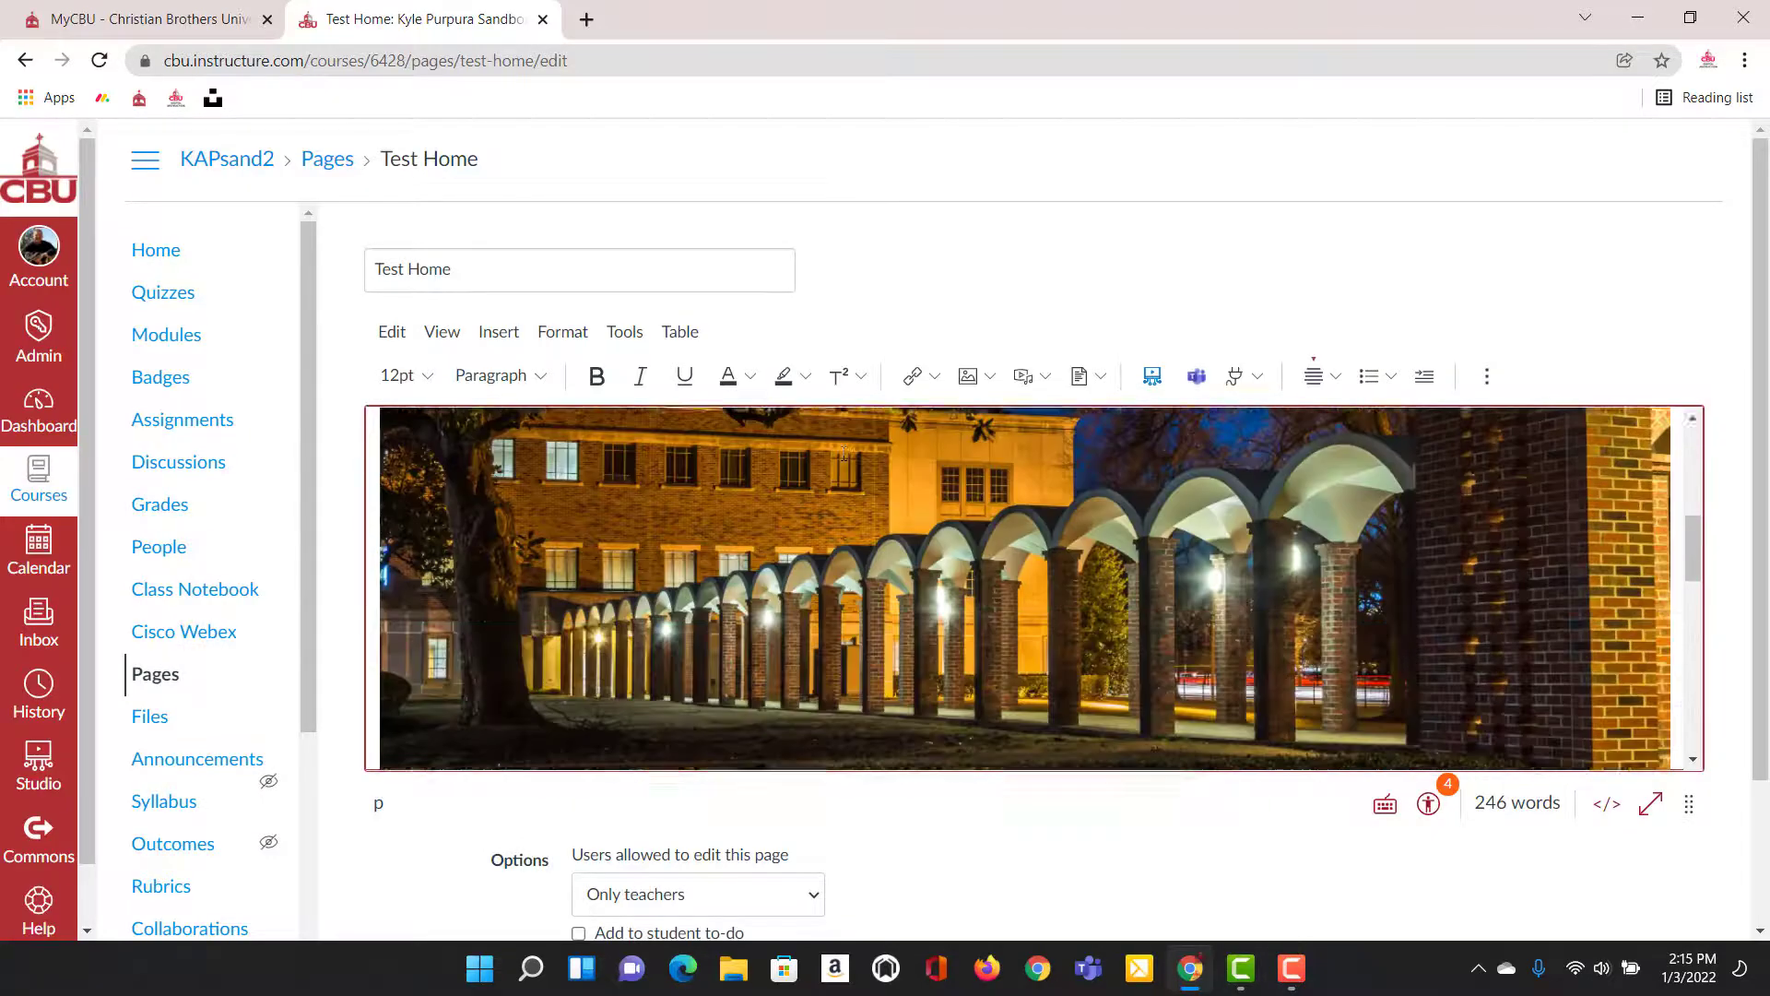
{"action": "scroll", "coordinate": [855, 756], "scroll_direction": "down", "scroll_amount": 2}
{"action": "scroll", "coordinate": [1018, 853], "scroll_direction": "down", "scroll_amount": 3}
{"action": "scroll", "coordinate": [1260, 782], "scroll_direction": "up", "scroll_amount": 3}
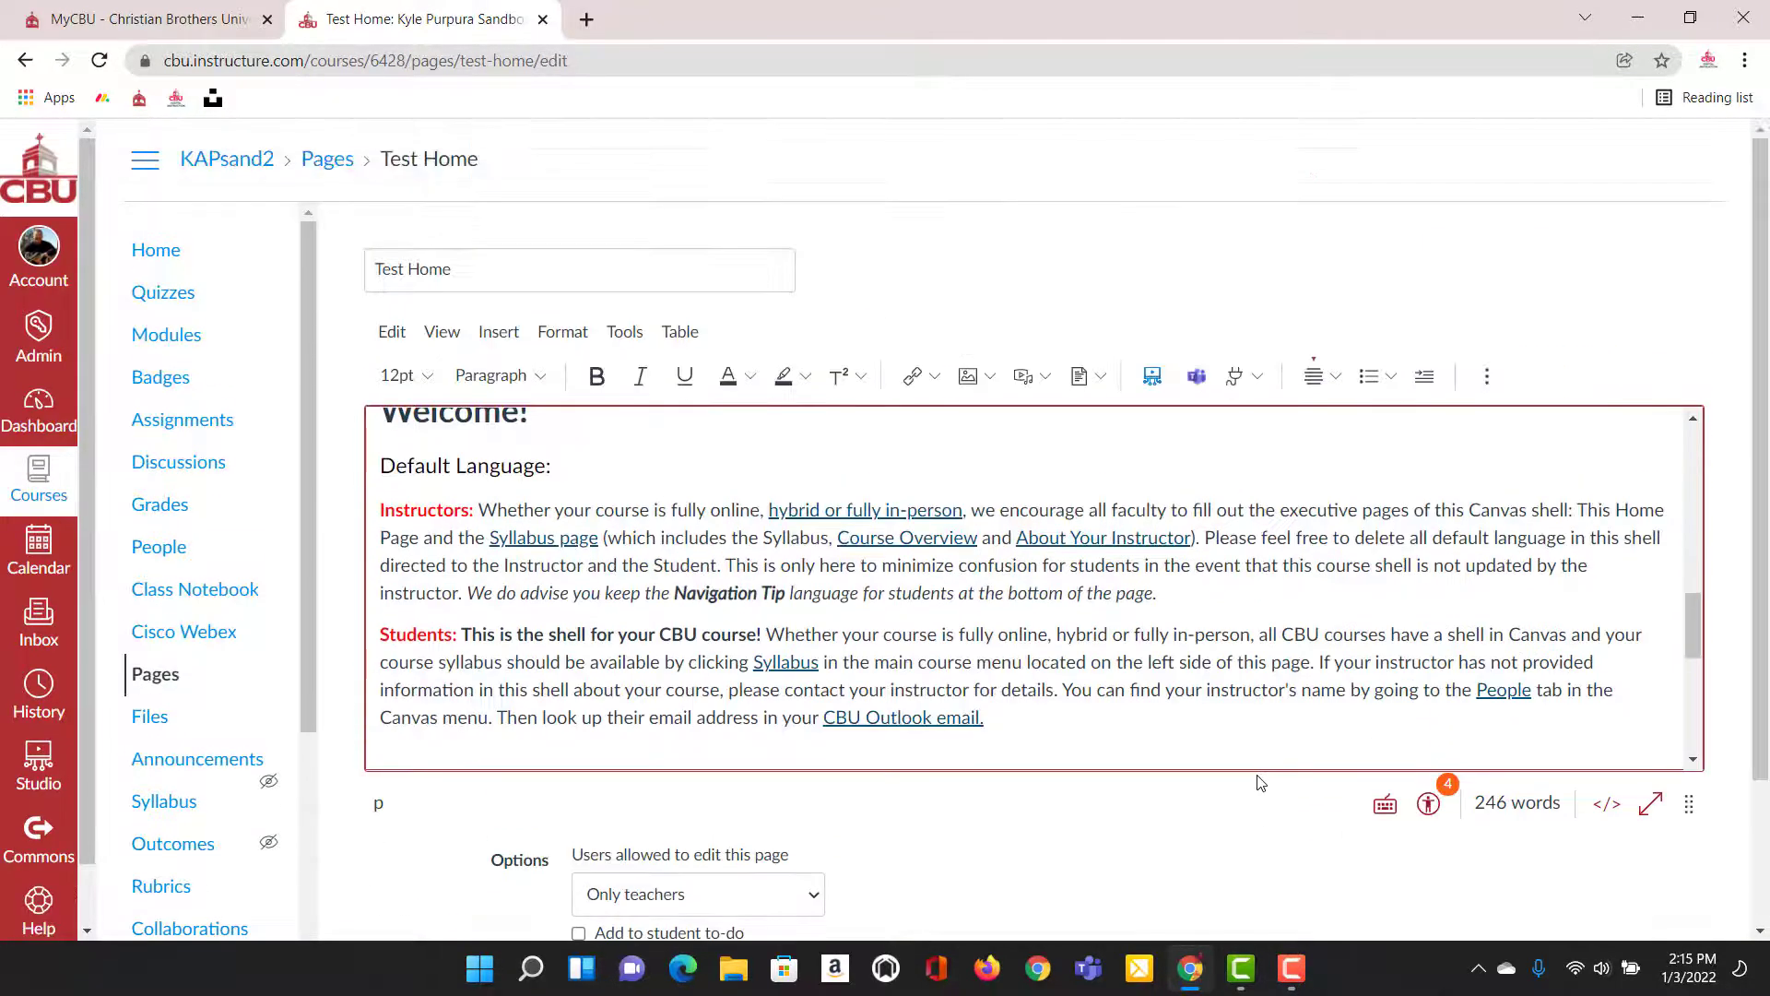
{"action": "scroll", "coordinate": [1024, 590], "scroll_direction": "up", "scroll_amount": 10}
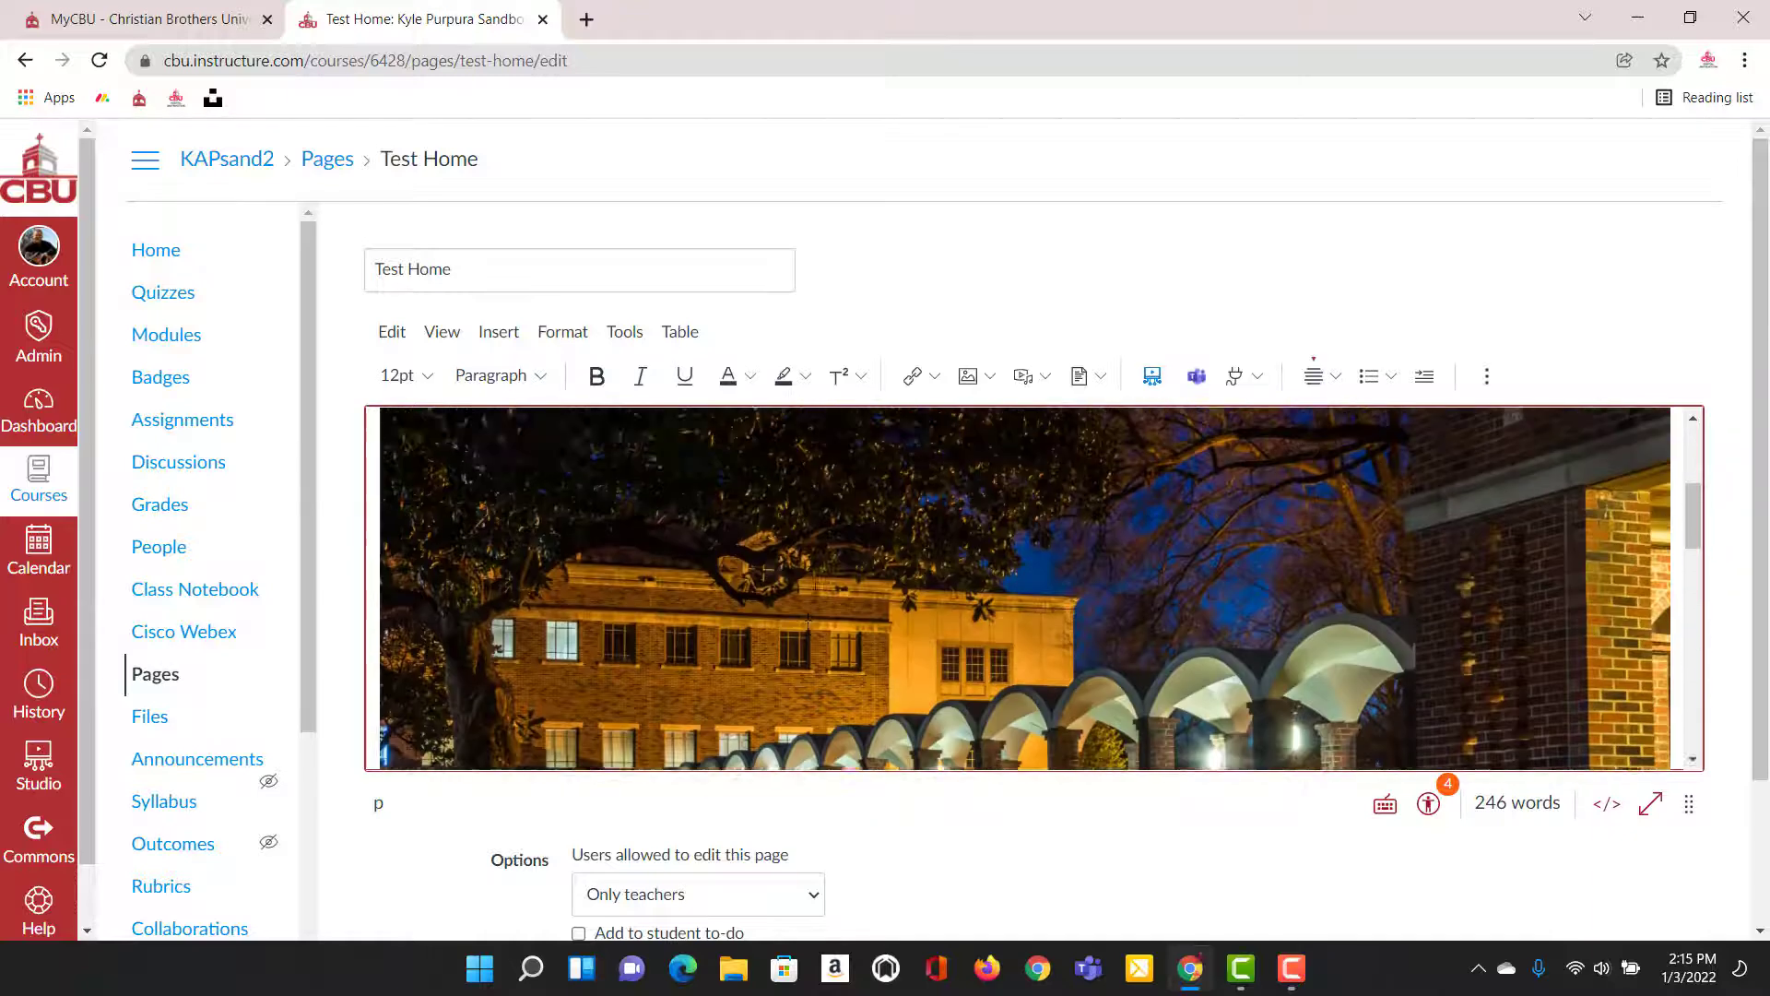
{"action": "scroll", "coordinate": [1256, 830], "scroll_direction": "down", "scroll_amount": 2}
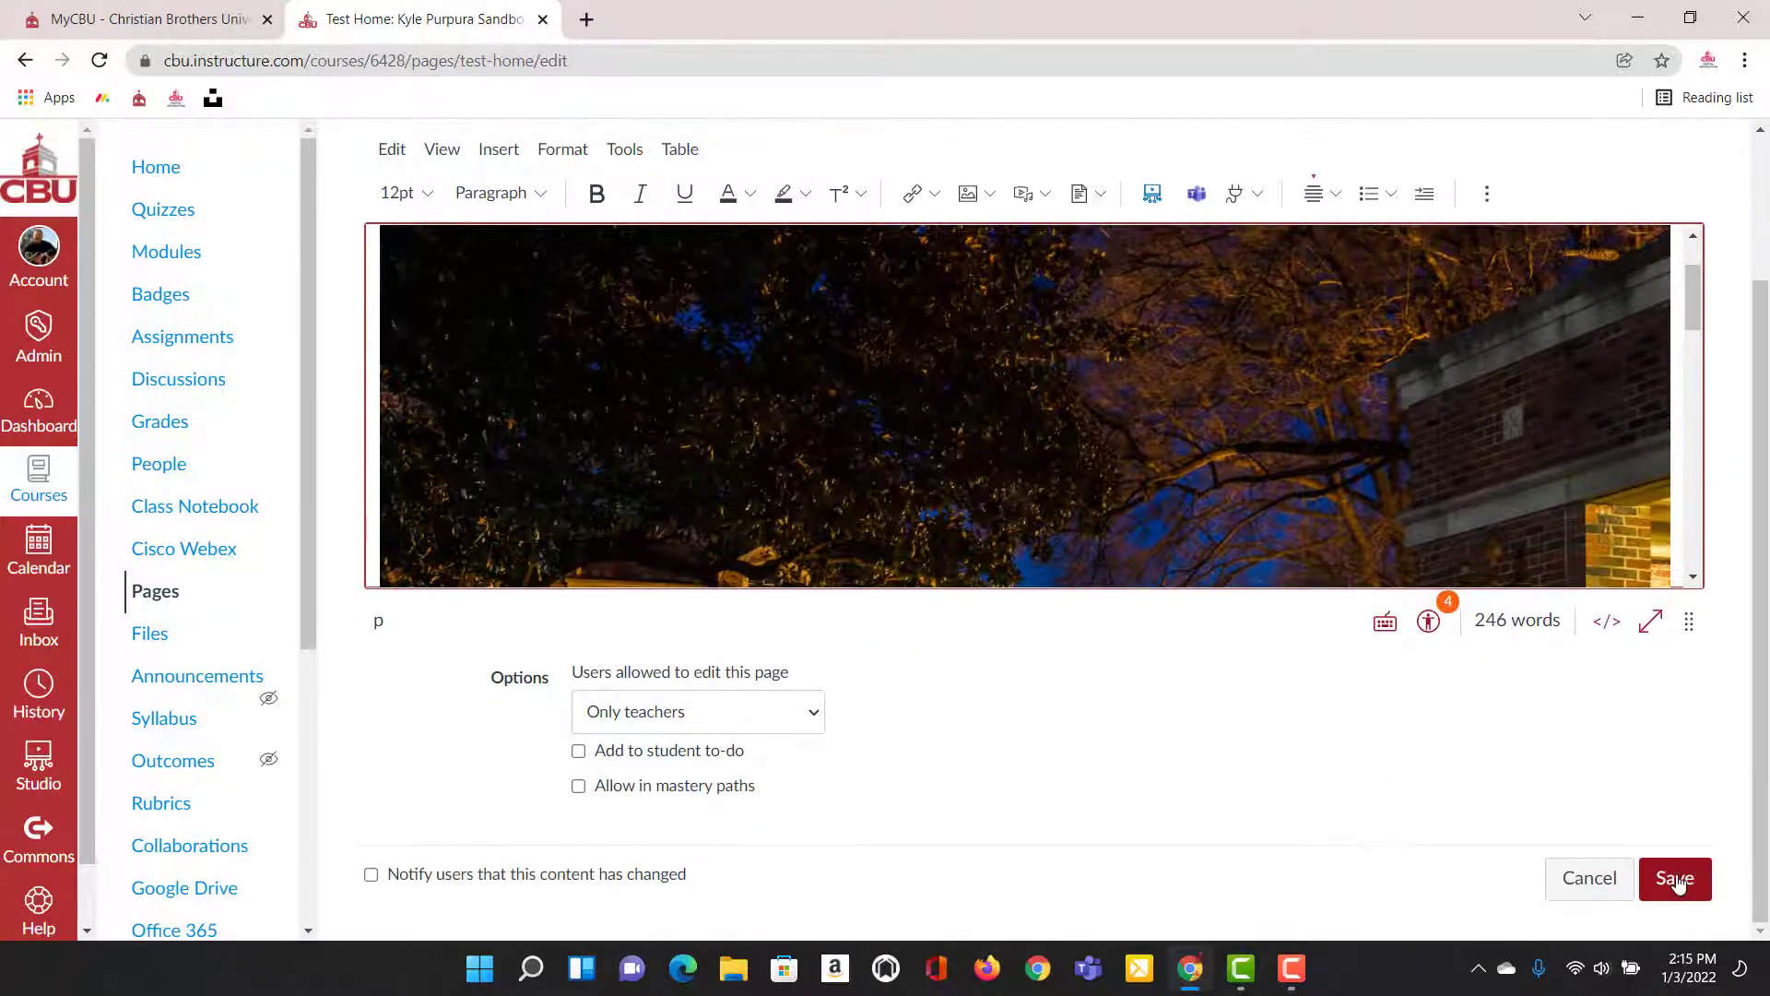
{"action": "left_click", "coordinate": [1676, 878]}
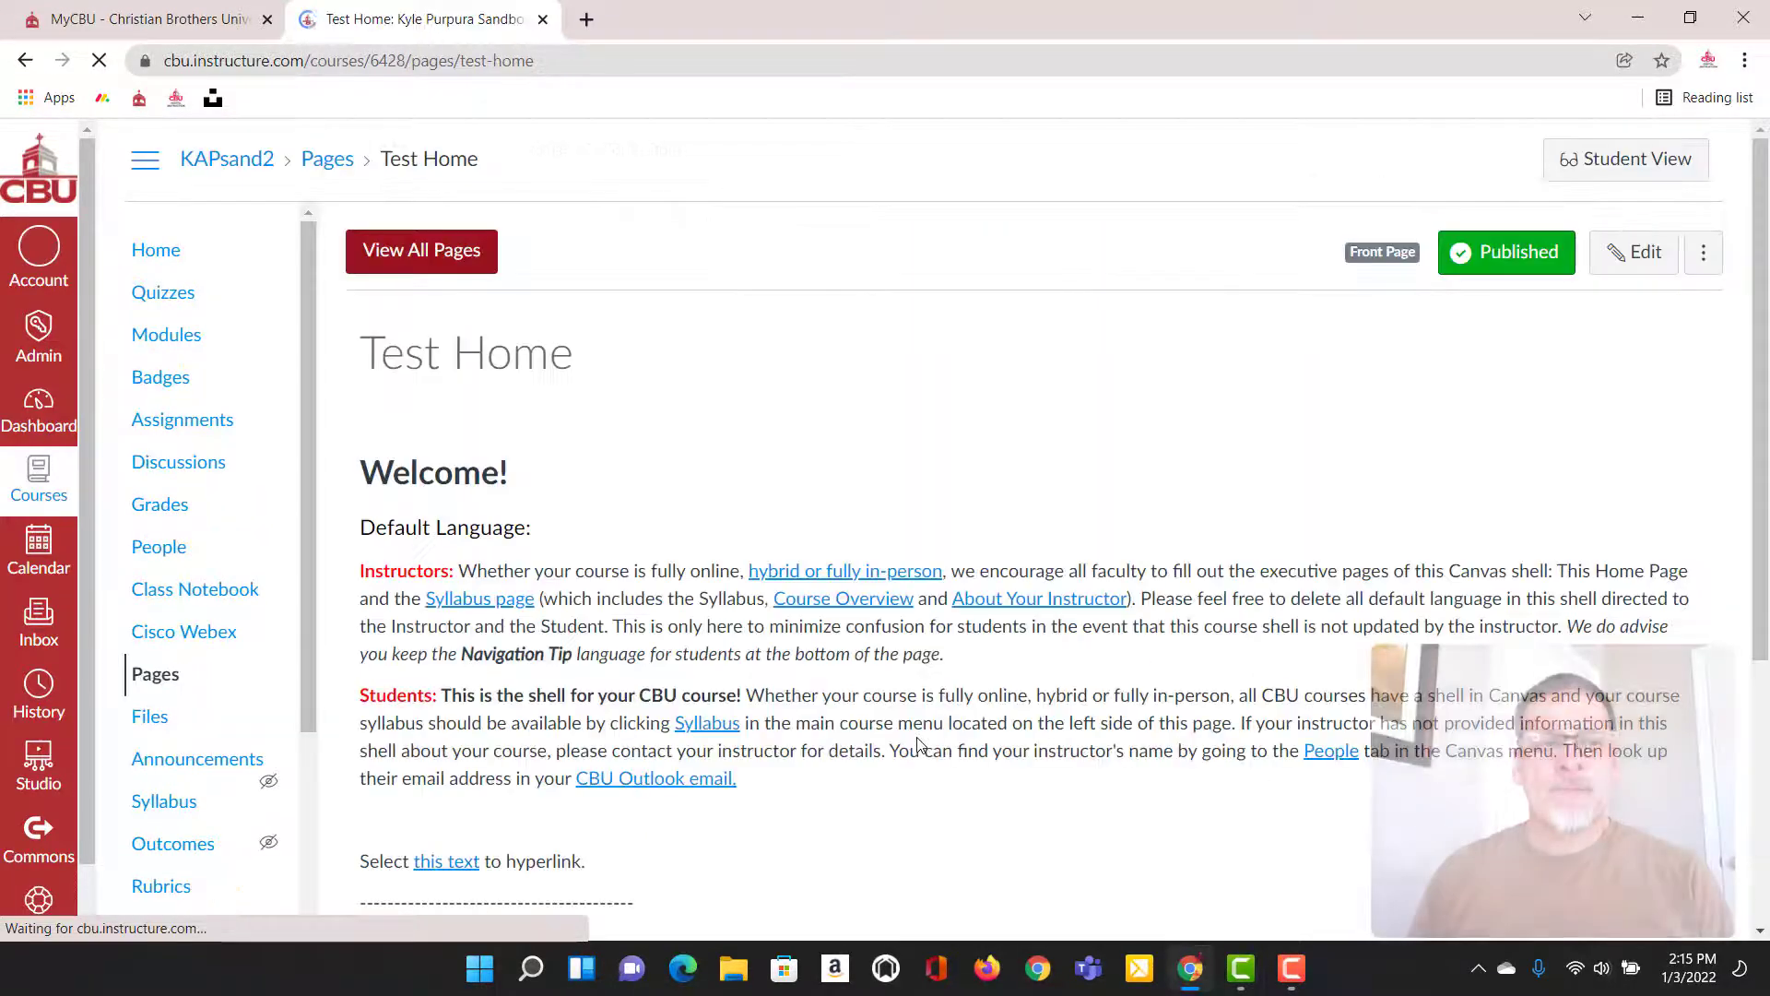